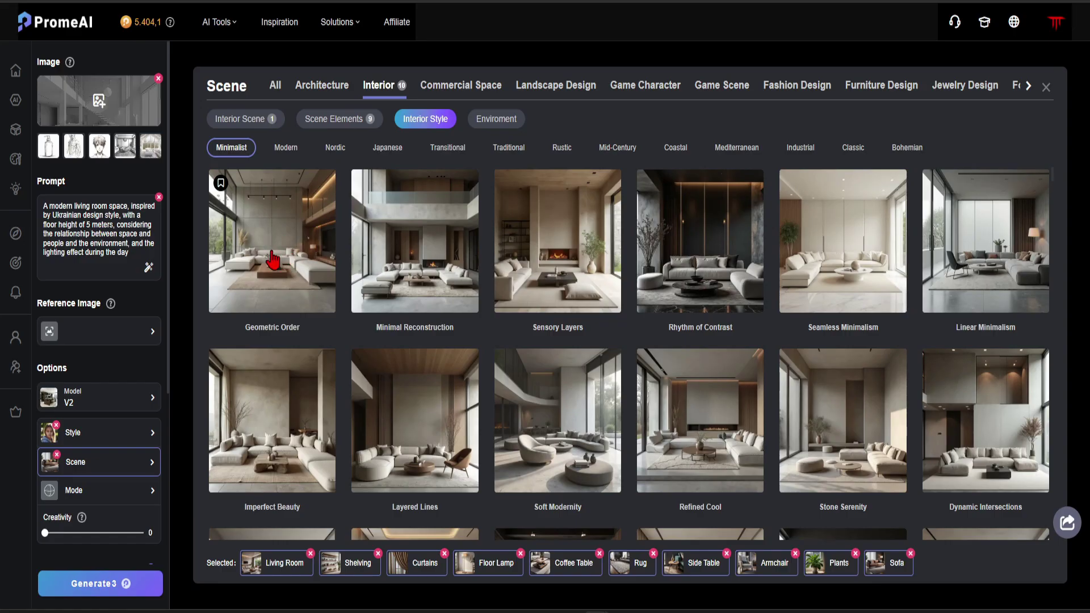
Browse the landing page examples and Modern building styles, then open the Log in / Sign up dialog.
scroll(864, 289, "down", 3)
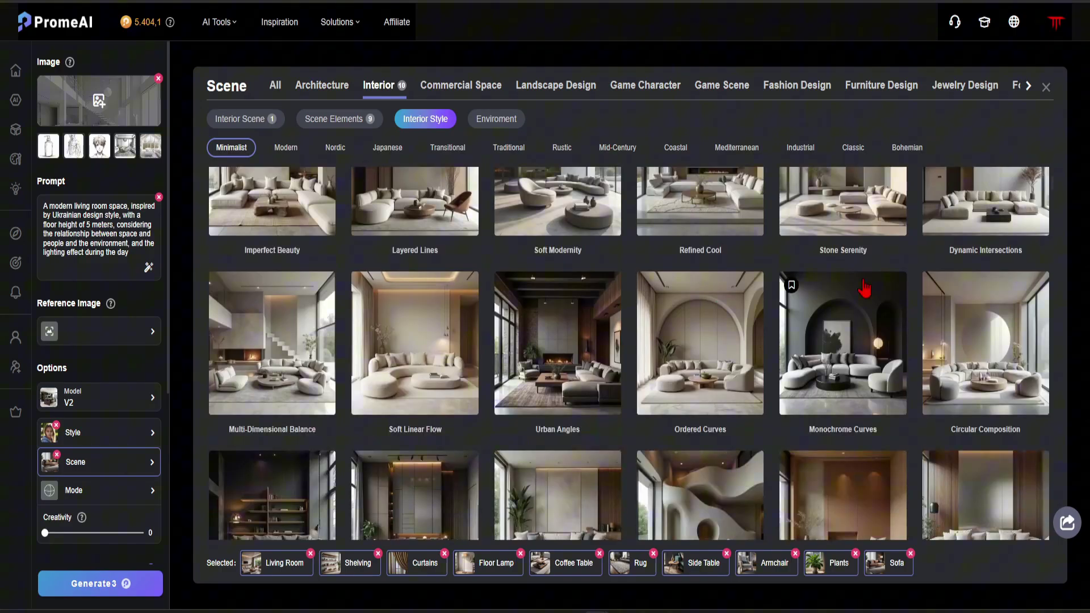
scroll(864, 289, "down", 9)
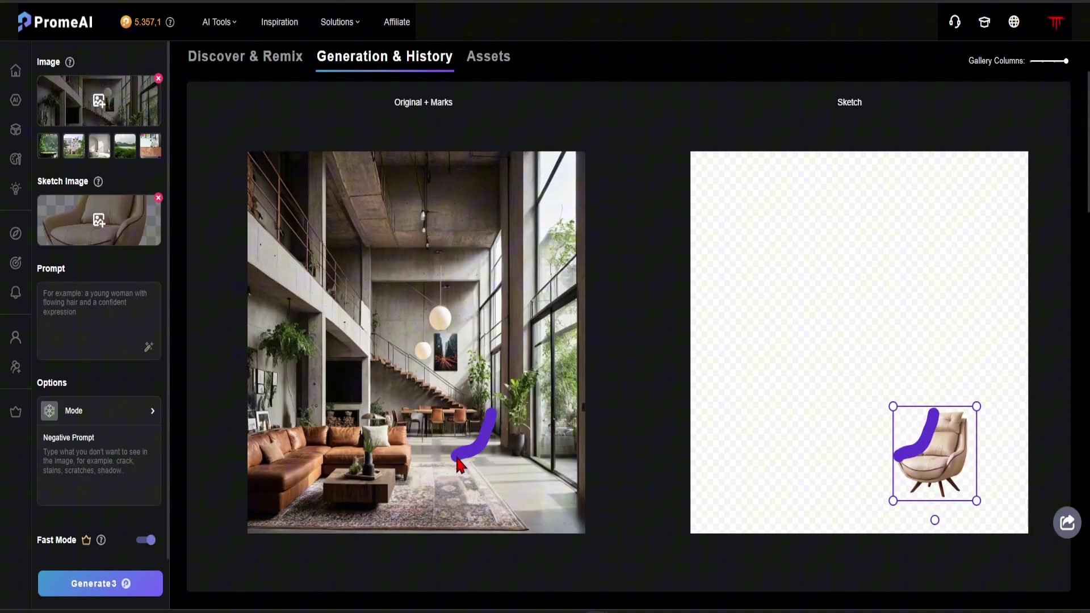
mouse_move(459, 464)
left_mouse_down()
mouse_move(477, 478)
mouse_move(469, 492)
mouse_move(505, 493)
mouse_move(526, 457)
left_mouse_up()
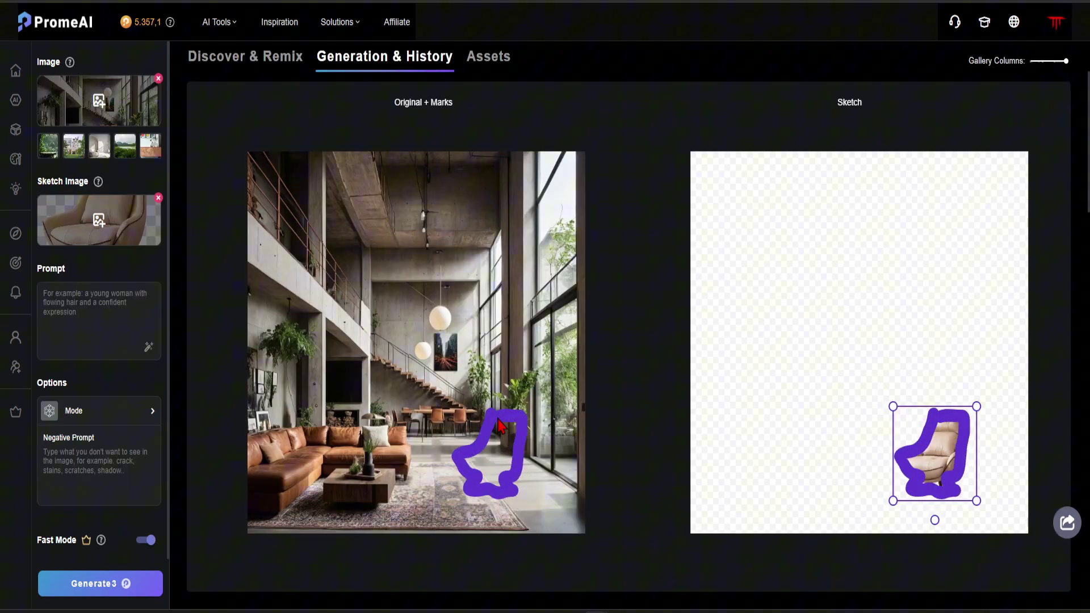
left_click_drag(1052, 295, 12, 284)
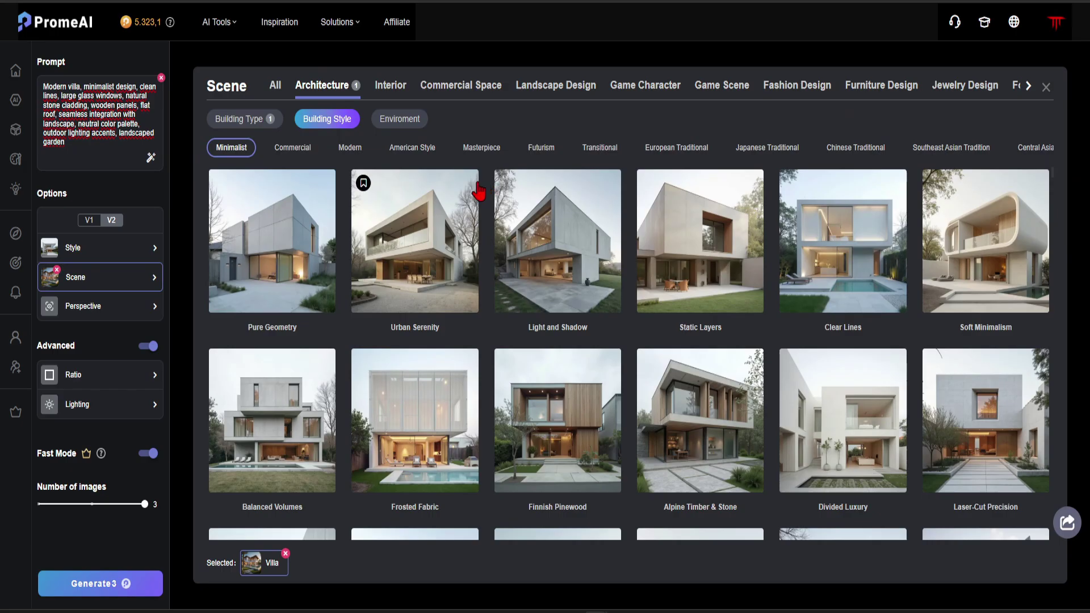
scroll(457, 188, "down", 3)
scroll(457, 189, "down", 6)
left_click(346, 149)
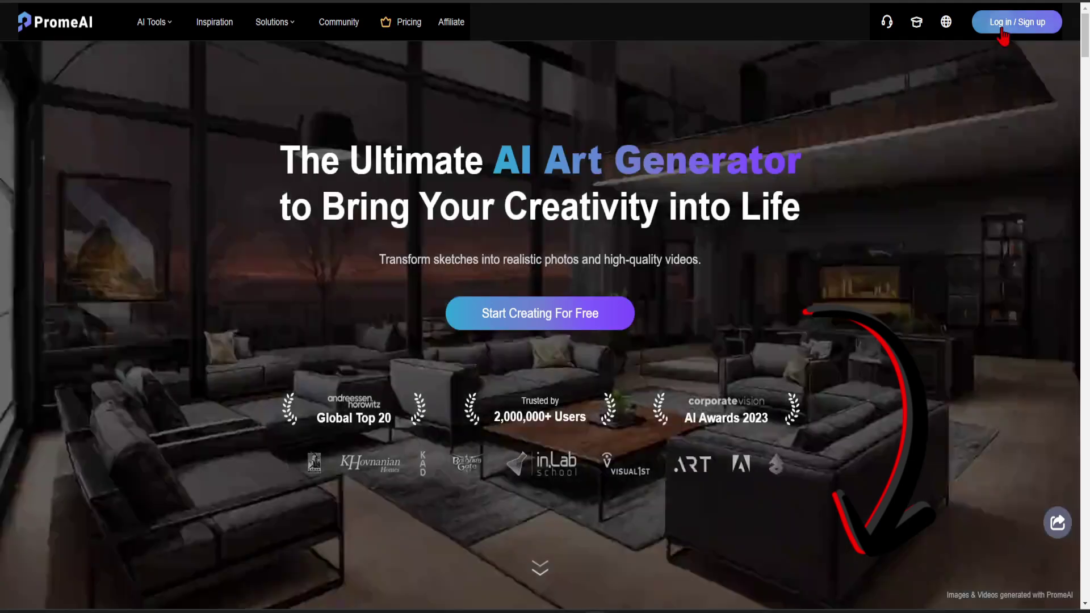
left_click(1006, 29)
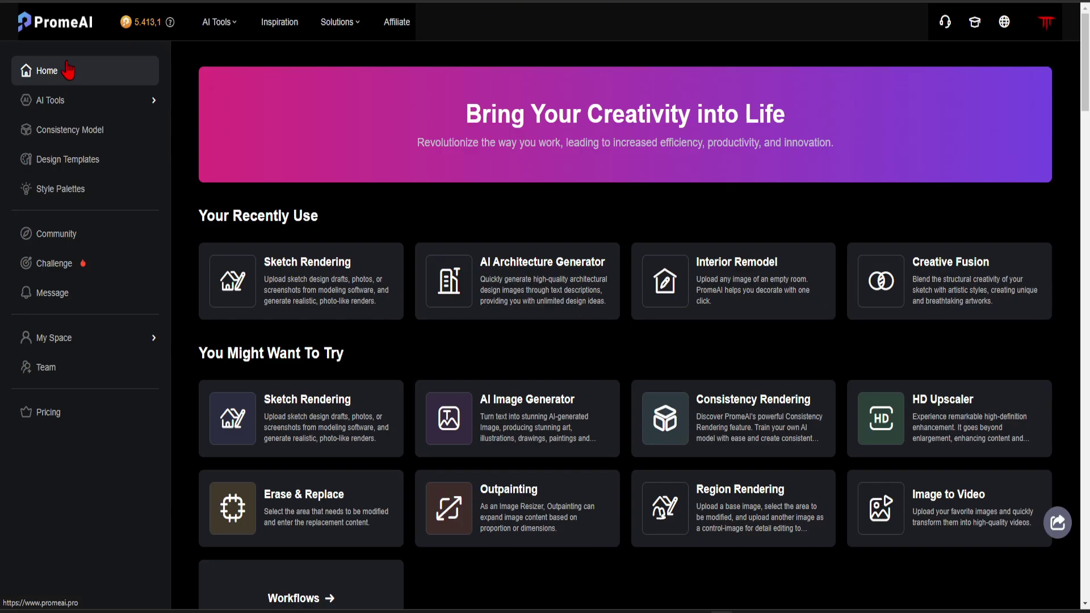
Open the AI Tools page and scroll through the sidebar list of tools.
left_click(144, 100)
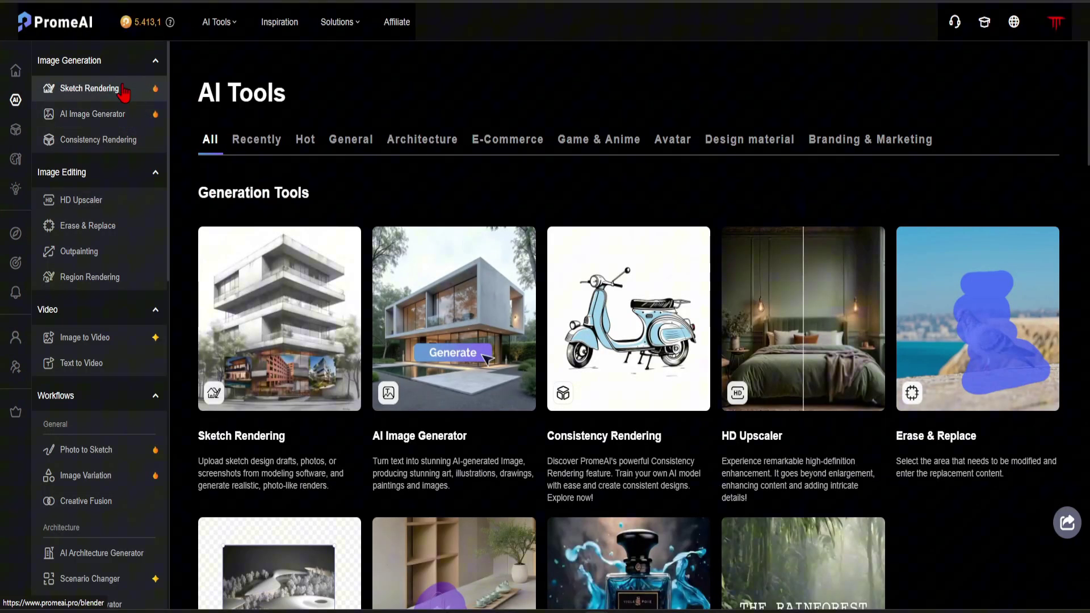
scroll(119, 102, "down", 7)
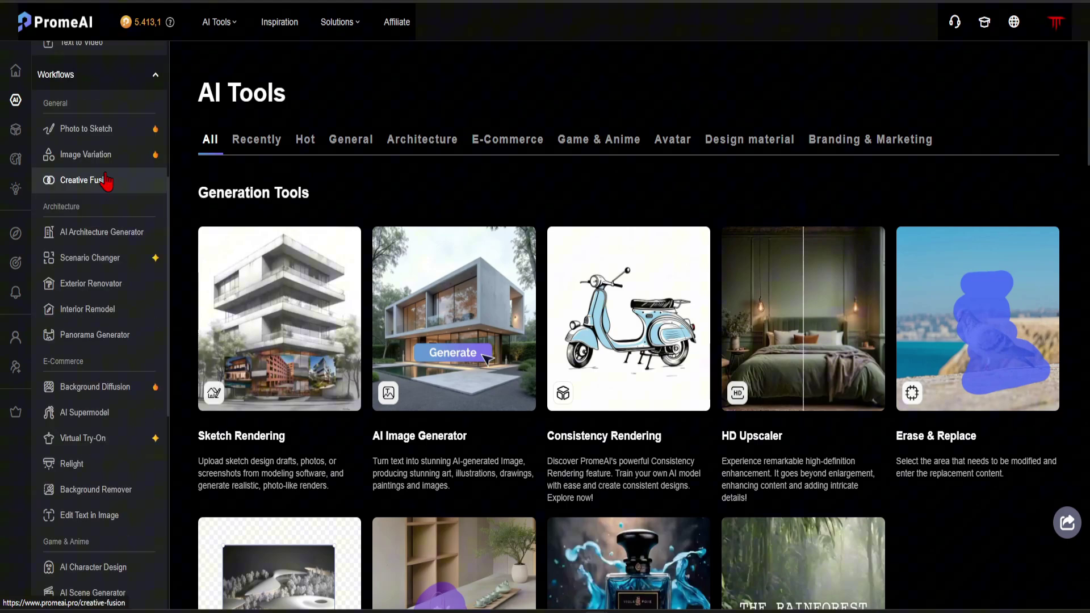
scroll(124, 181, "down", 7)
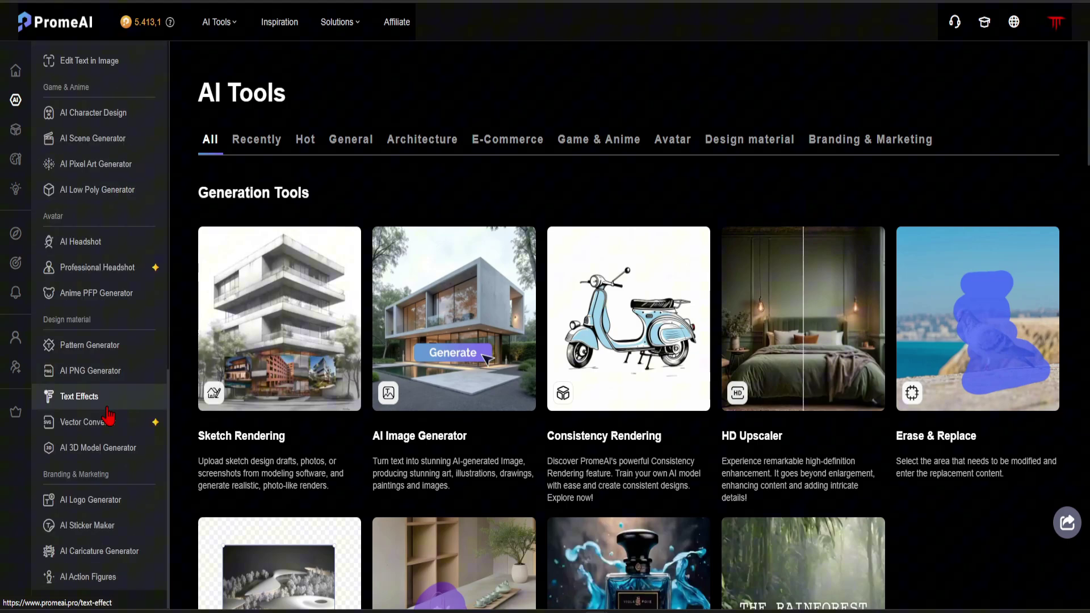
scroll(110, 396, "up", 14)
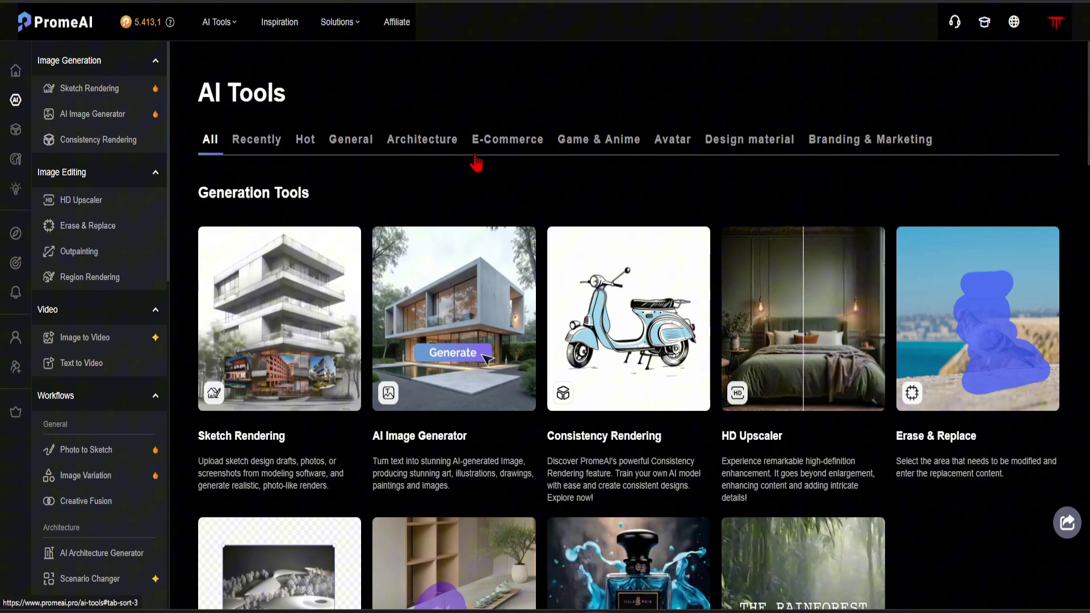
Open Sketch Rendering, load the house elevation sketch from Assets, and keep Model V2.
left_click(121, 96)
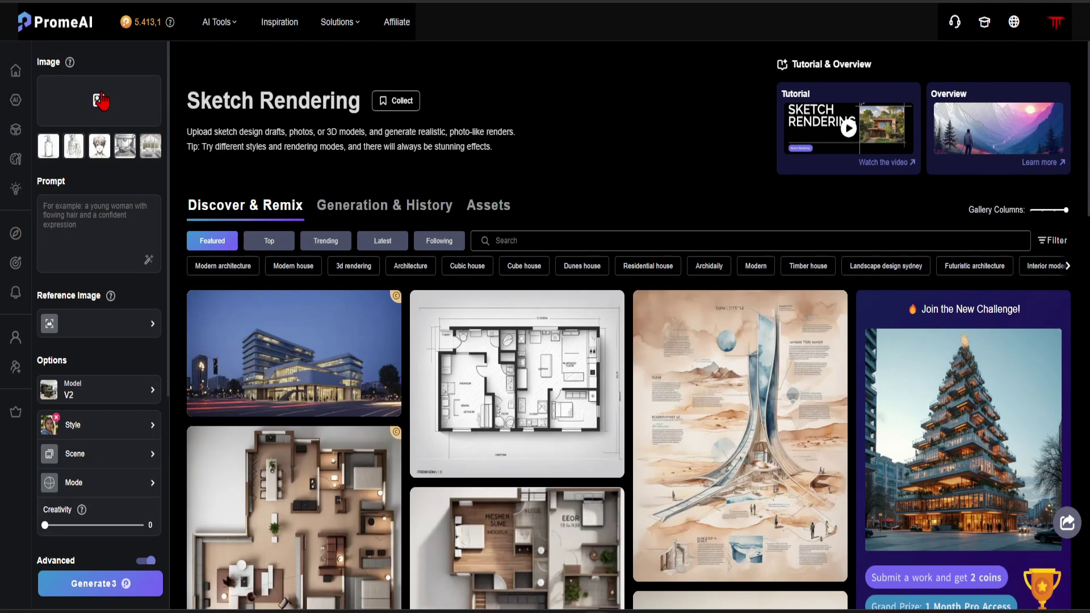
left_click(101, 101)
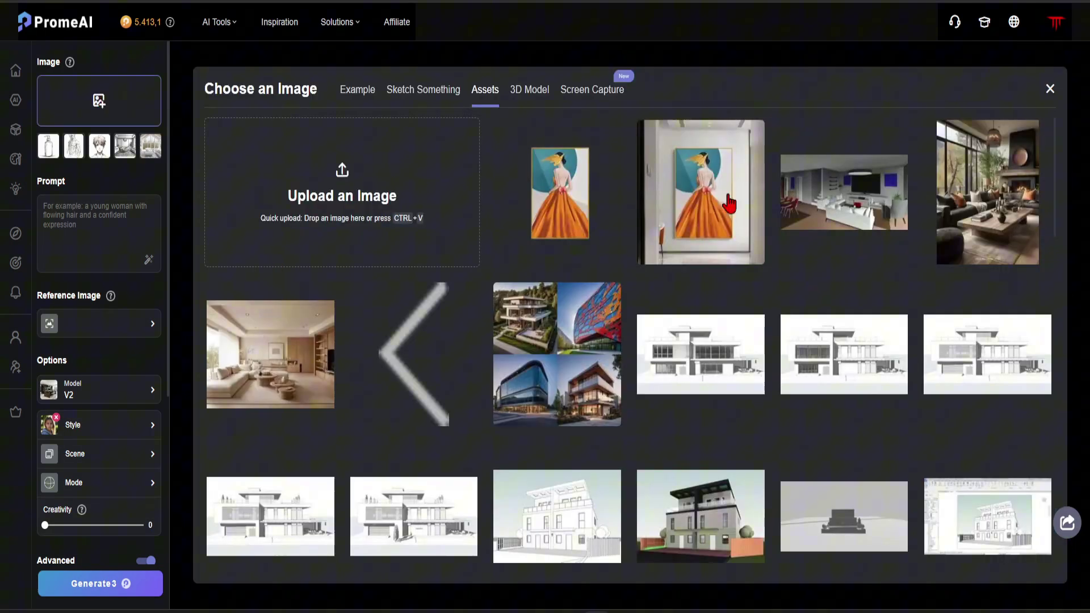
left_click(721, 353)
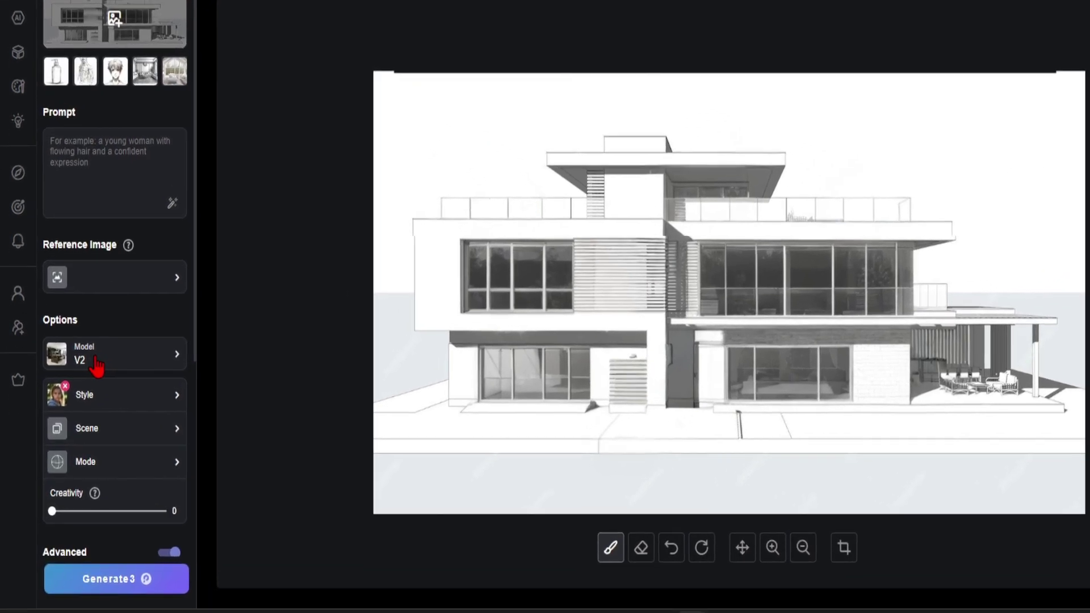
left_click(82, 394)
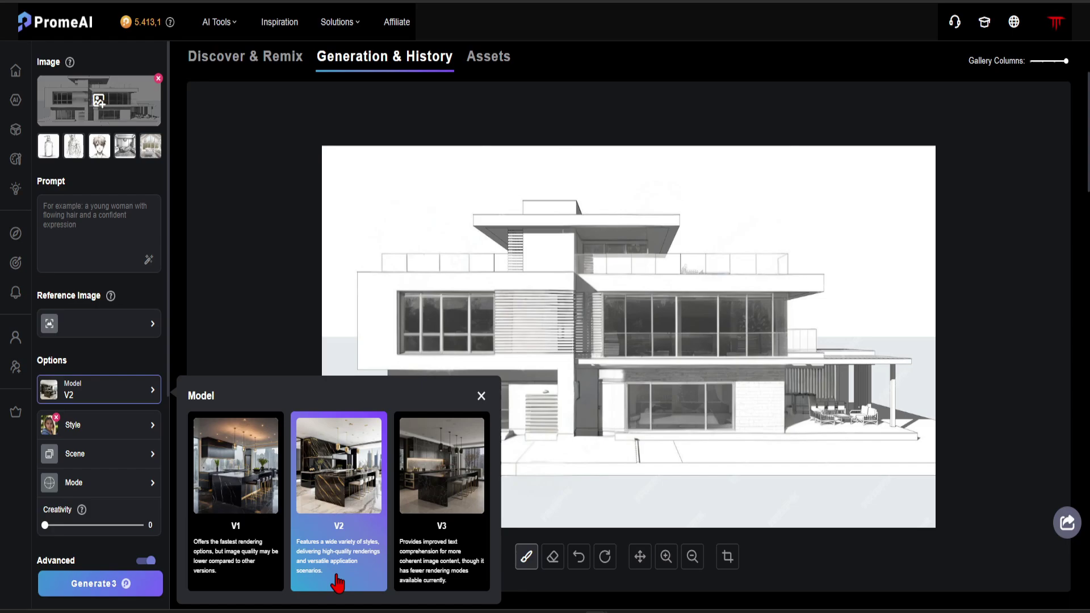
left_click(425, 574)
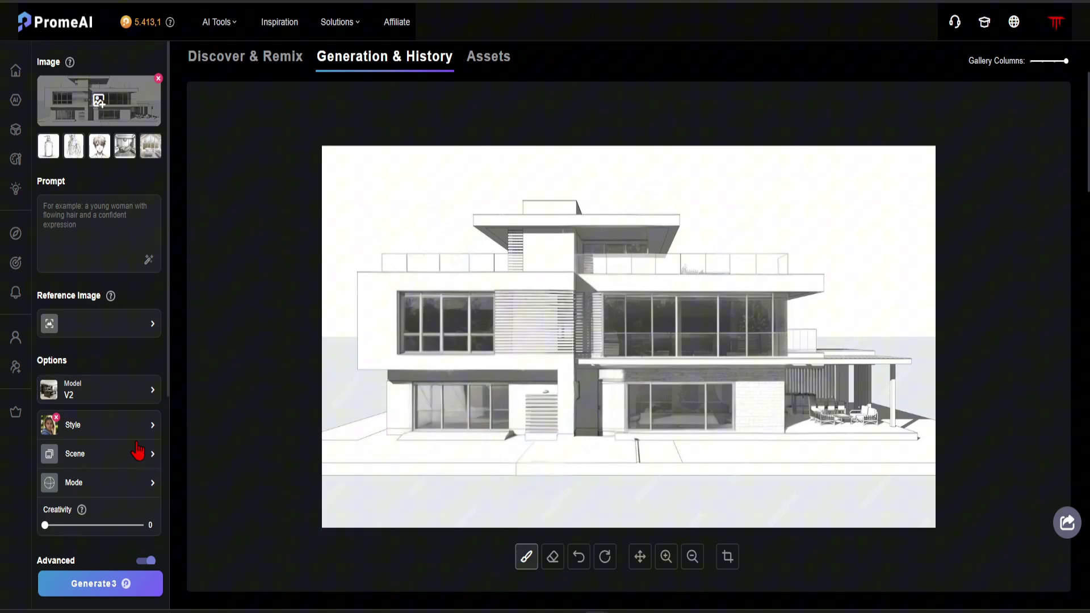
Choose Villa as the building type under Scene > Architecture.
left_click(131, 433)
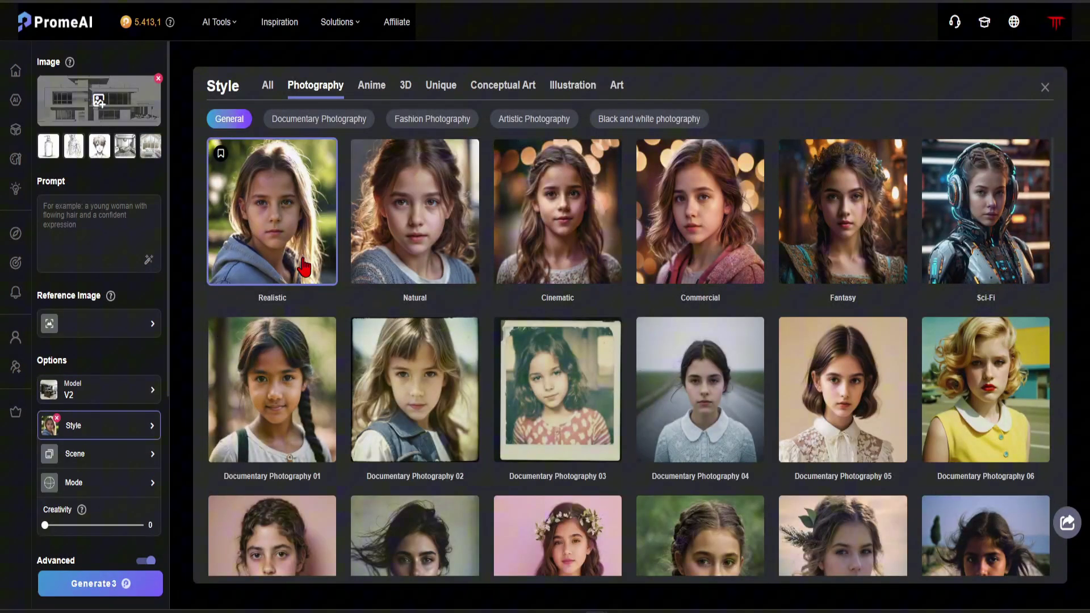
left_click(106, 465)
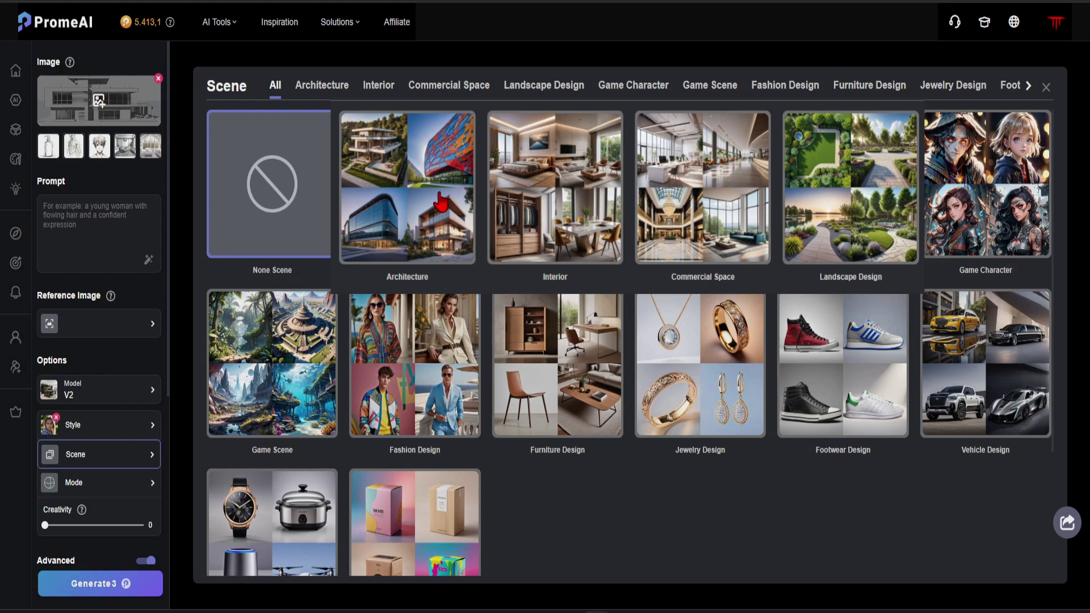
left_click(440, 191)
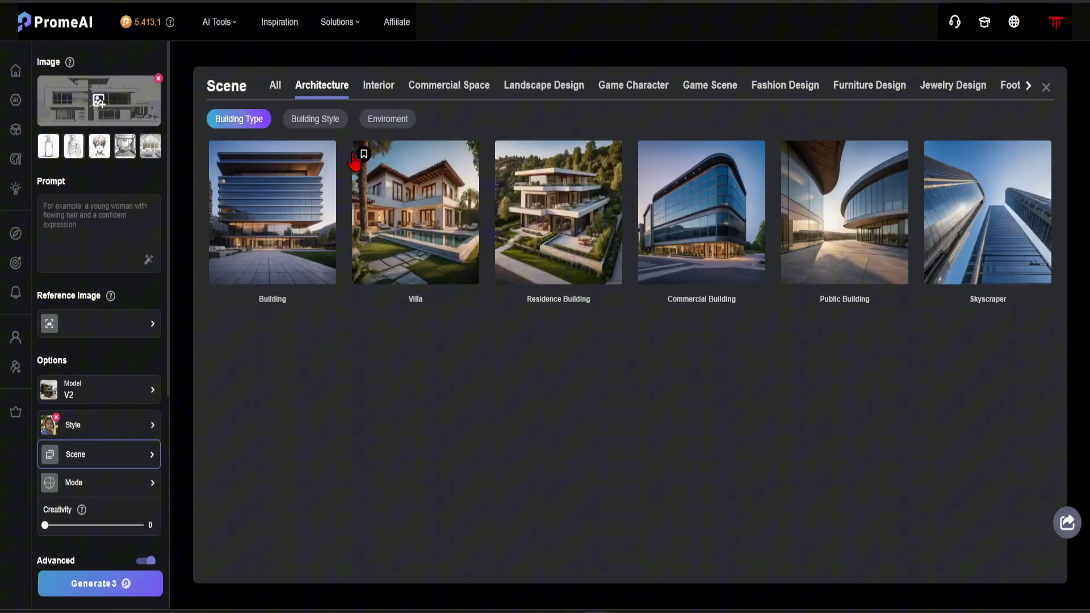
left_click(442, 229)
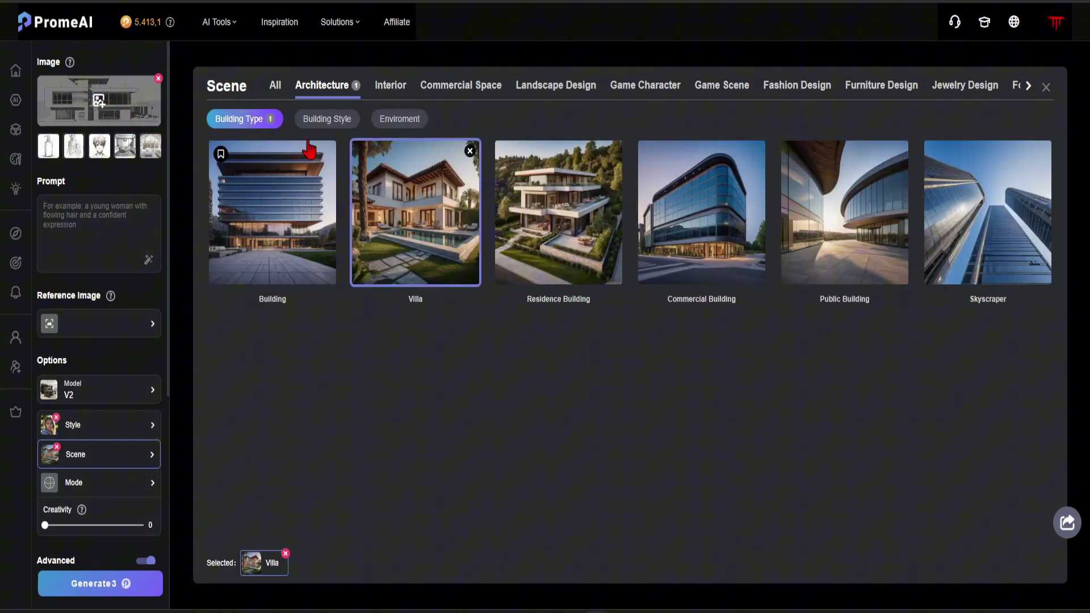
Browse the building style categories and add Mid-Century Modern from the Modern styles.
left_click(318, 120)
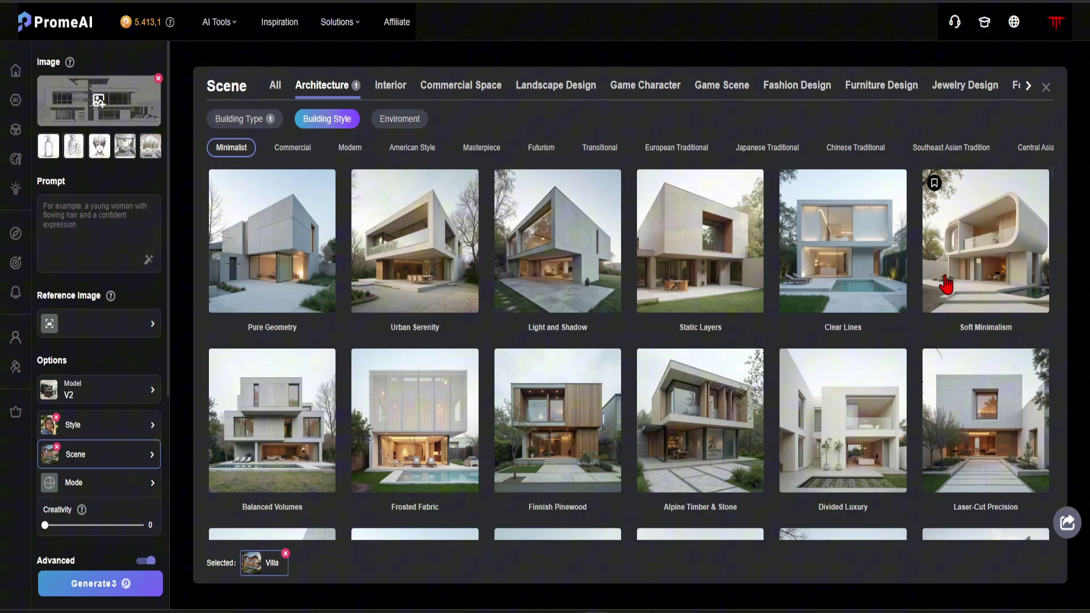
scroll(940, 287, "down", 5)
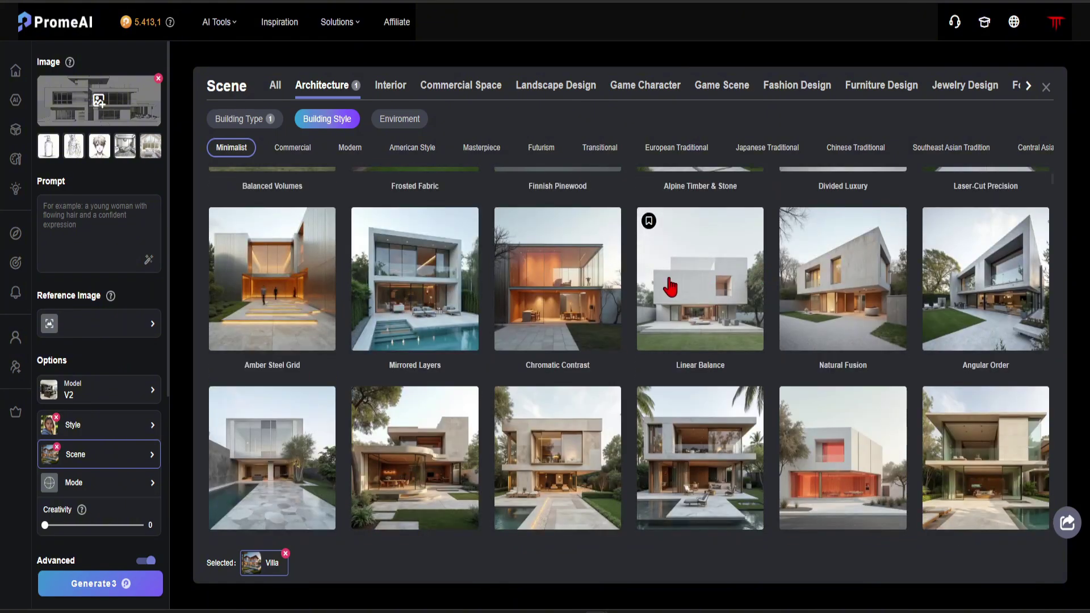
scroll(670, 288, "down", 10)
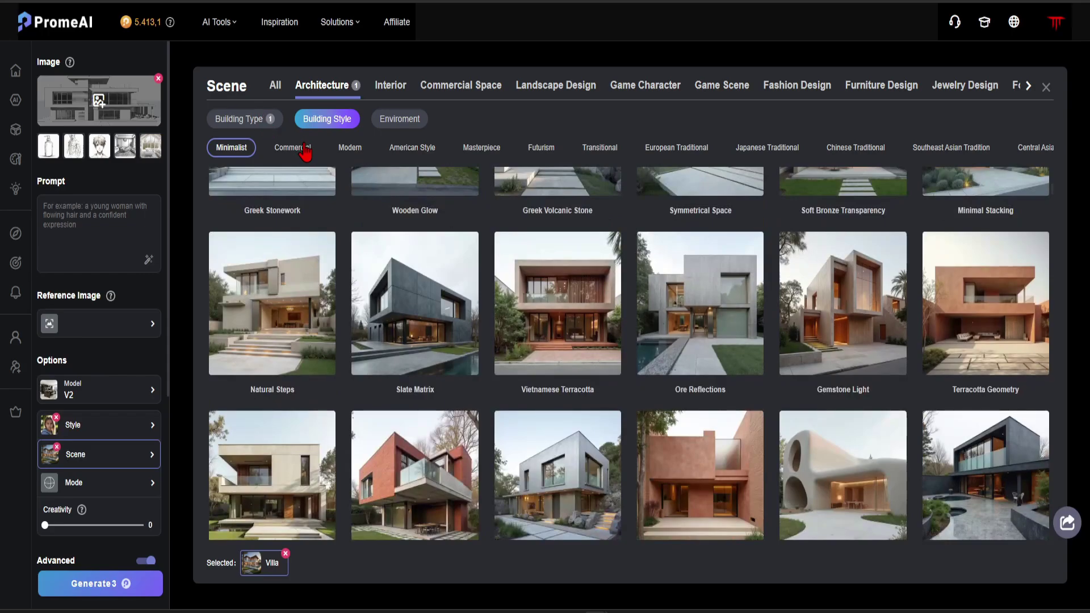
left_click(304, 148)
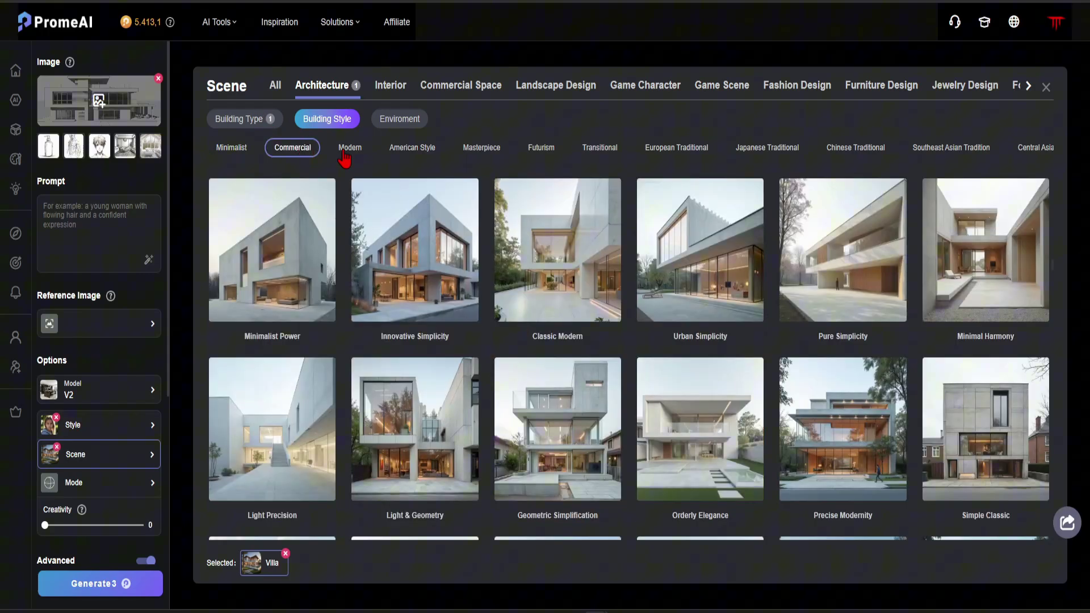
left_click(348, 149)
left_click(397, 149)
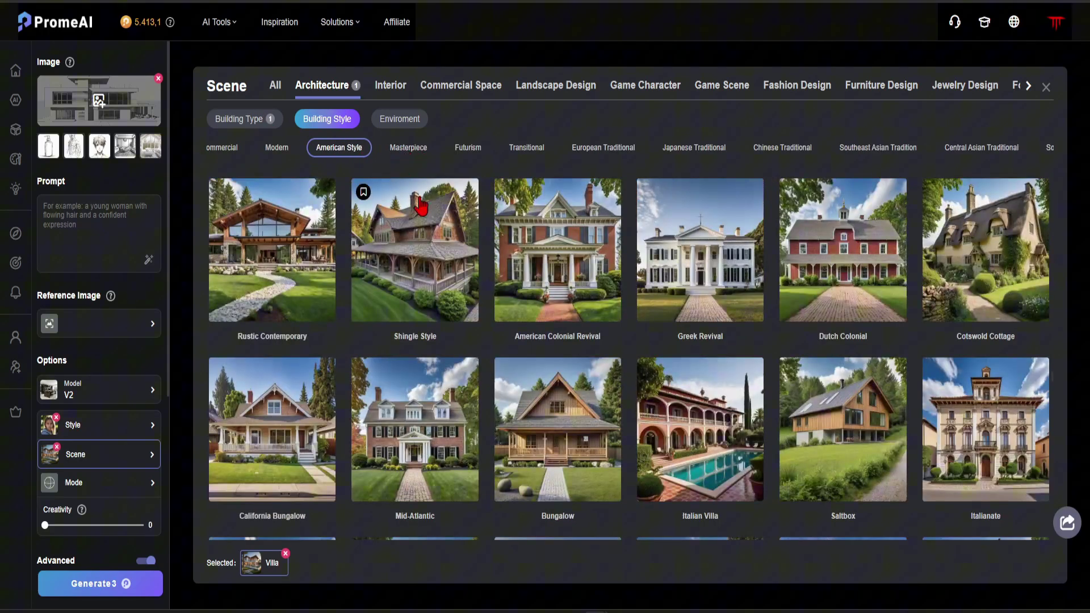
scroll(420, 193, "down", 3)
left_click(423, 150)
scroll(591, 227, "down", 3)
left_click(463, 148)
scroll(592, 195, "down", 3)
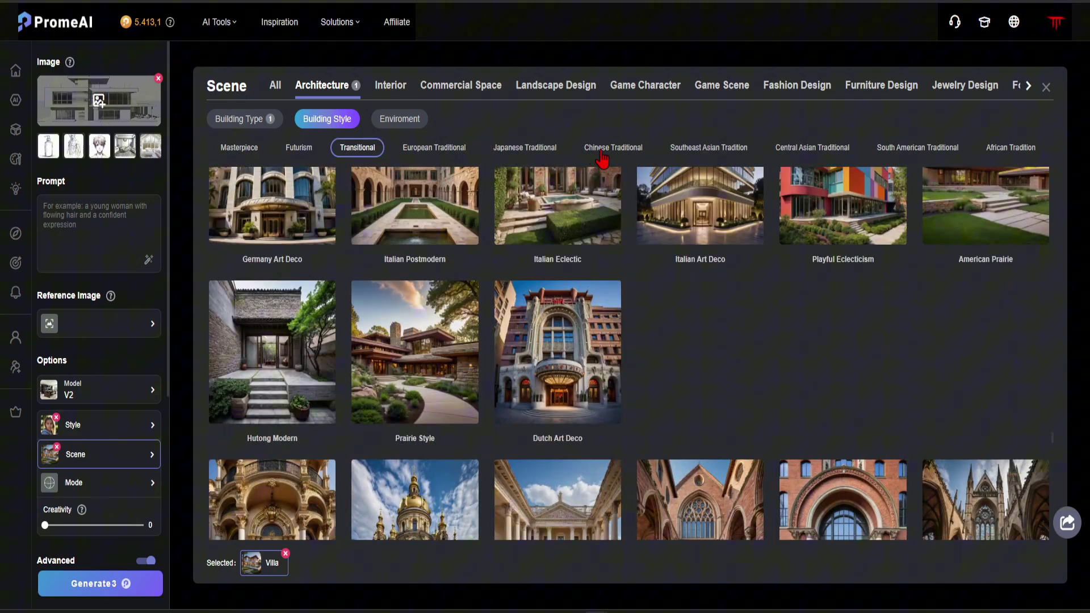
left_click(600, 149)
scroll(462, 193, "down", 3)
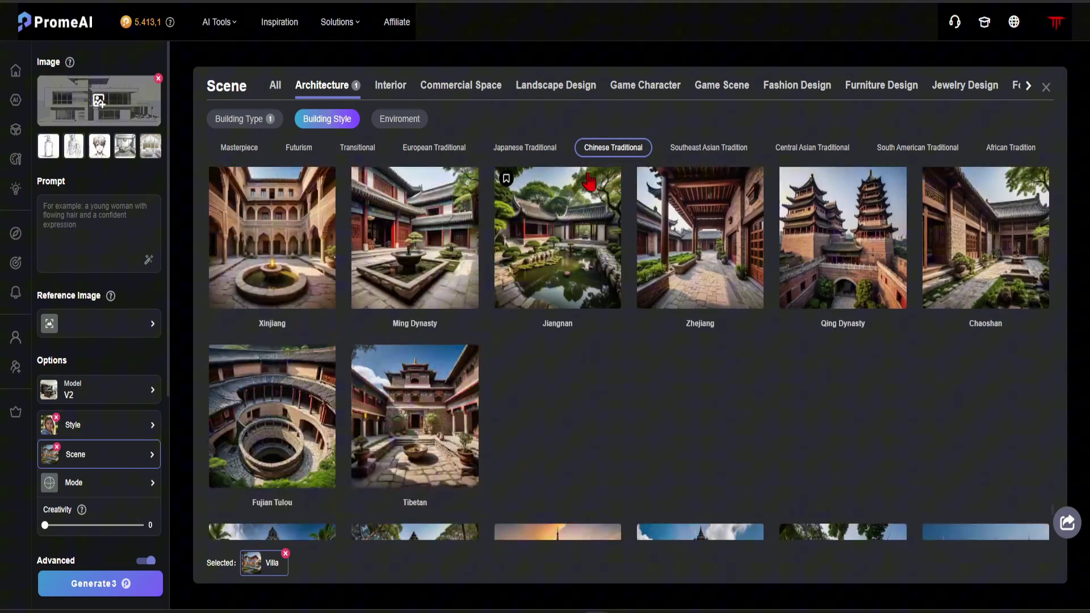
scroll(818, 206, "down", 6)
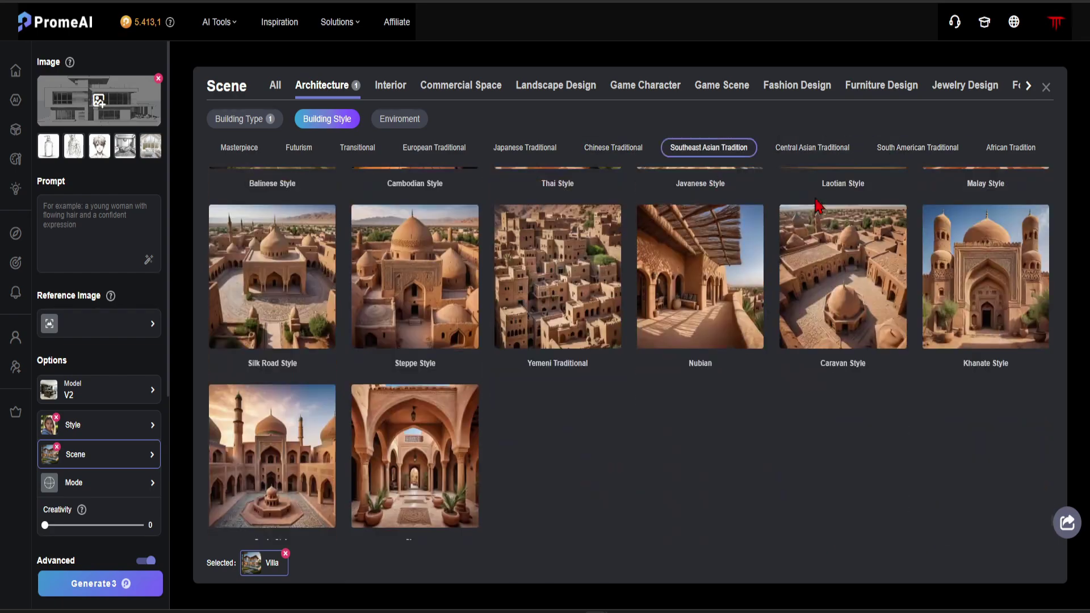
left_click(249, 146)
left_click(258, 149)
left_click(279, 149)
left_click(281, 249)
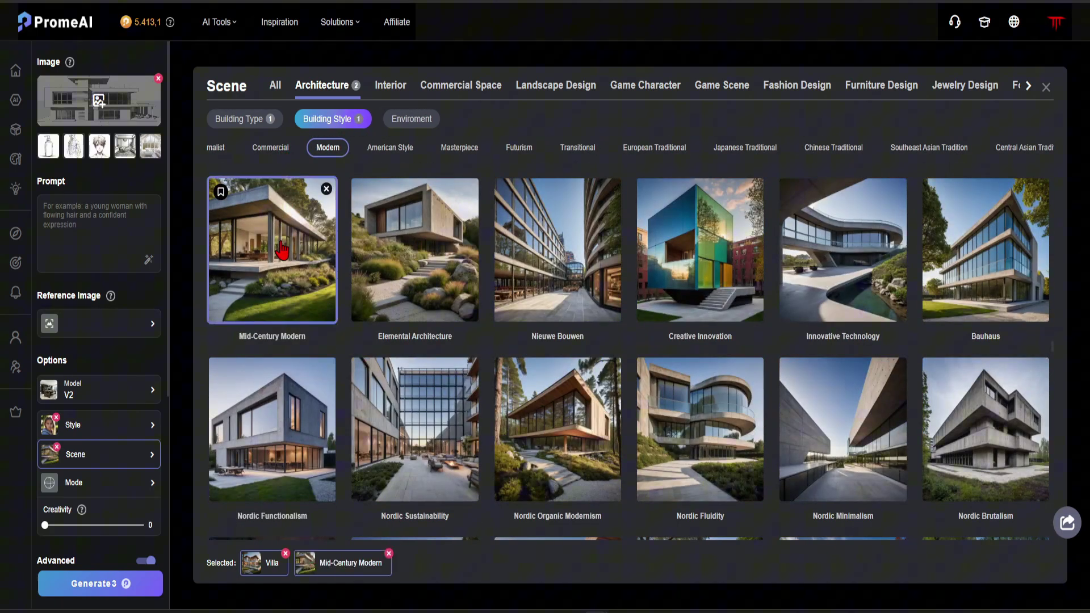
Add In The Forest and Autumn as the environment tags.
left_click(421, 121)
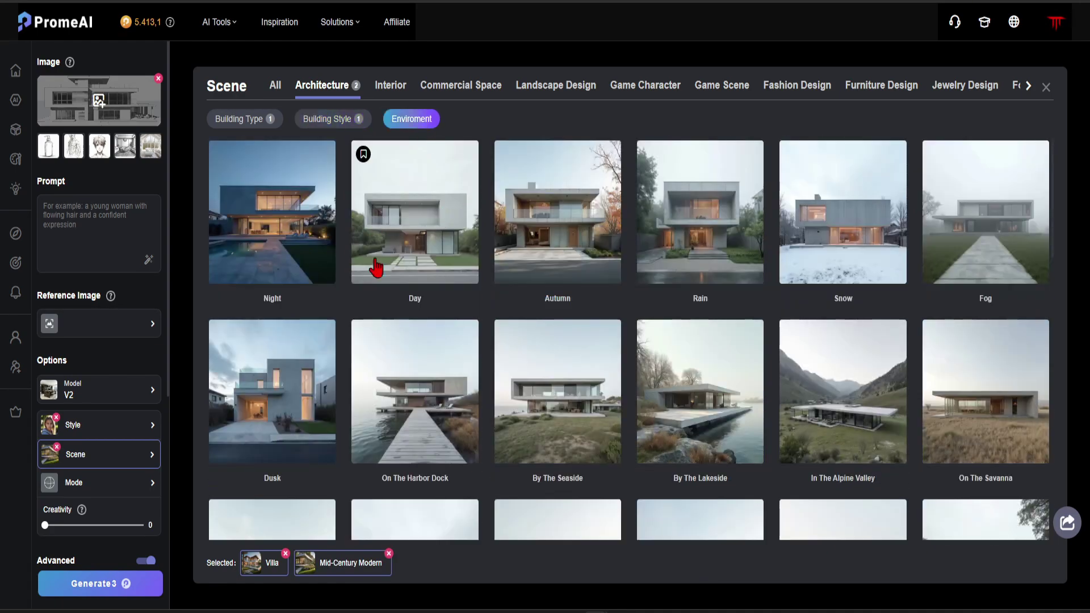
scroll(668, 251, "down", 5)
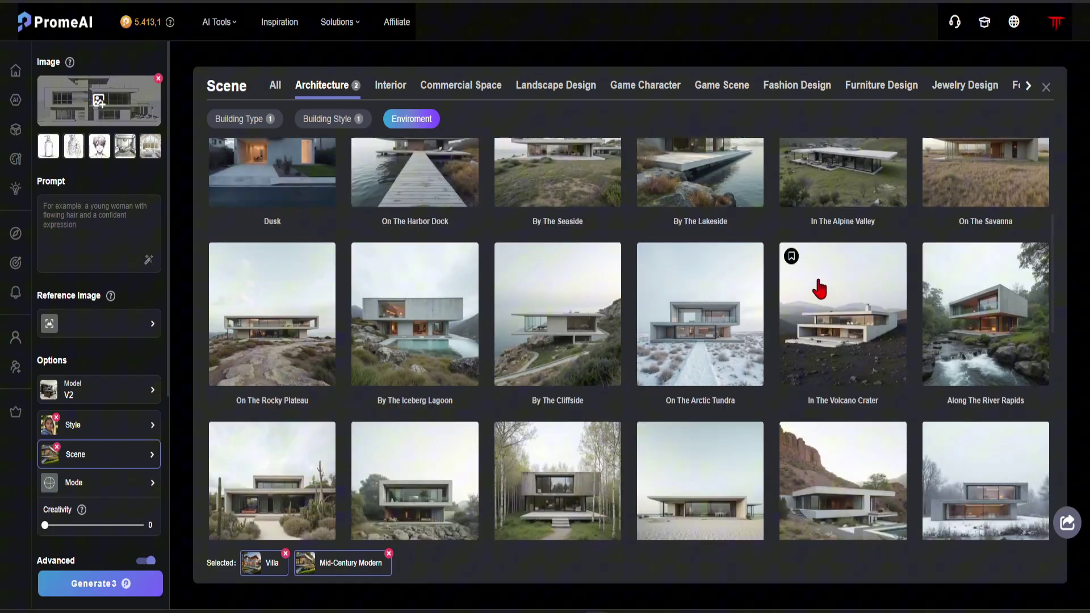
scroll(836, 274, "down", 5)
scroll(828, 287, "up", 2)
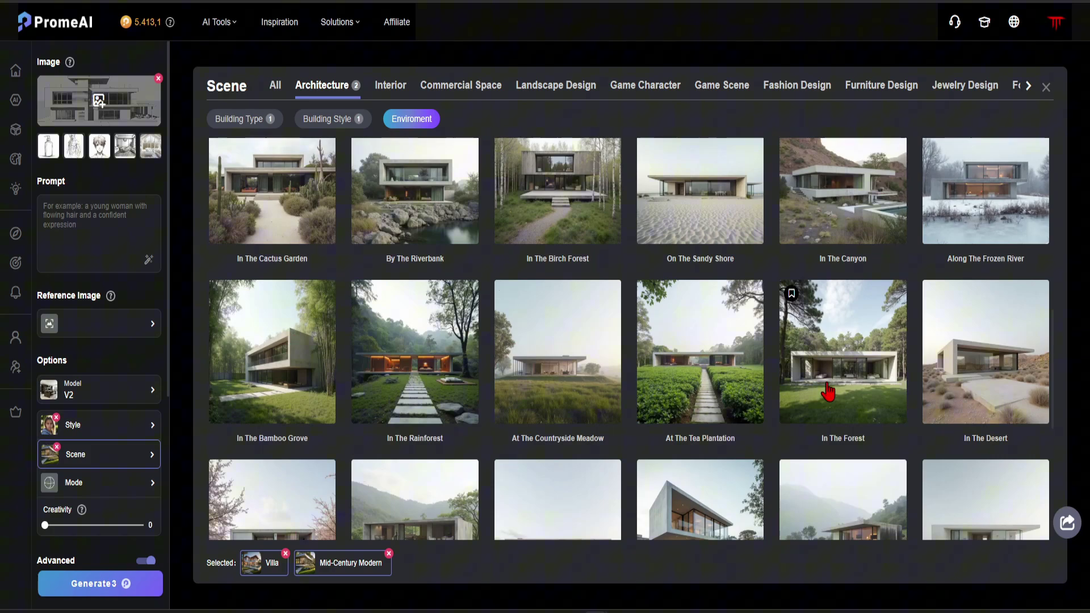
left_click(848, 364)
scroll(839, 369, "up", 6)
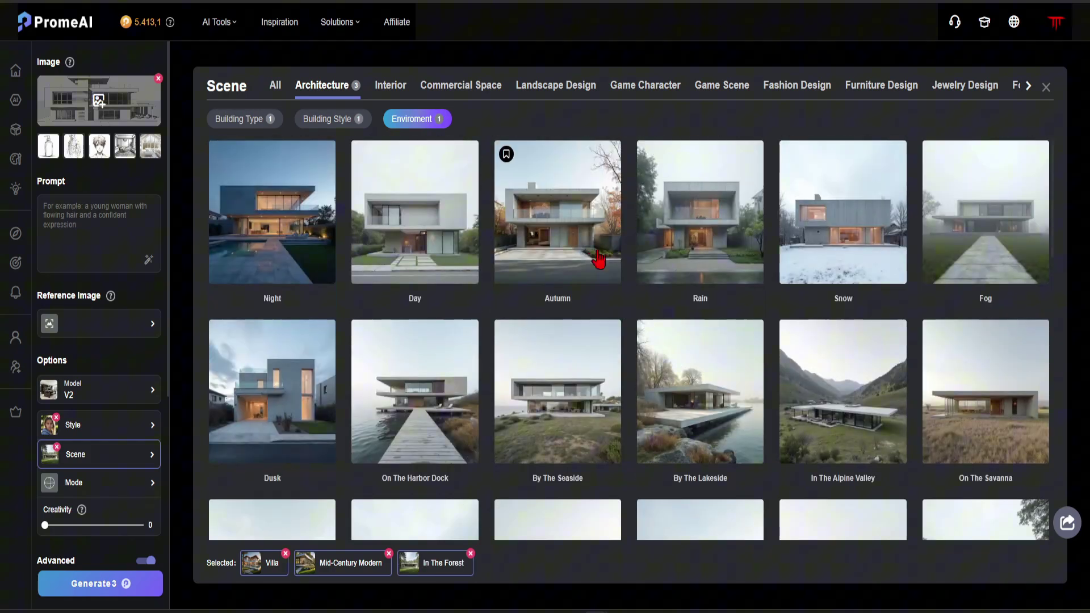
left_click(586, 260)
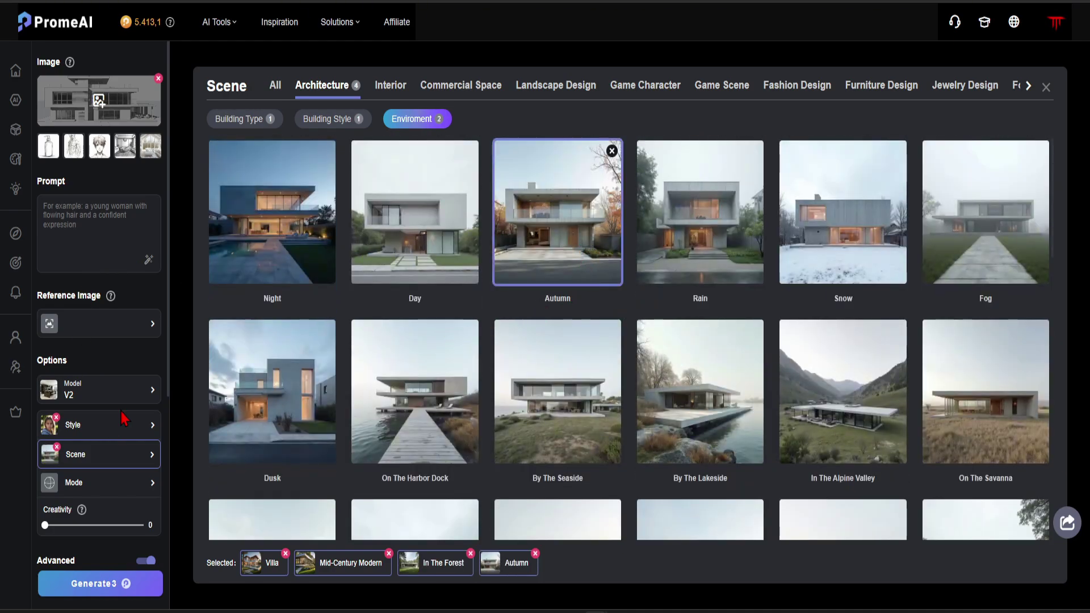
Raise the rendering mode's creativity to 38.
left_click(109, 491)
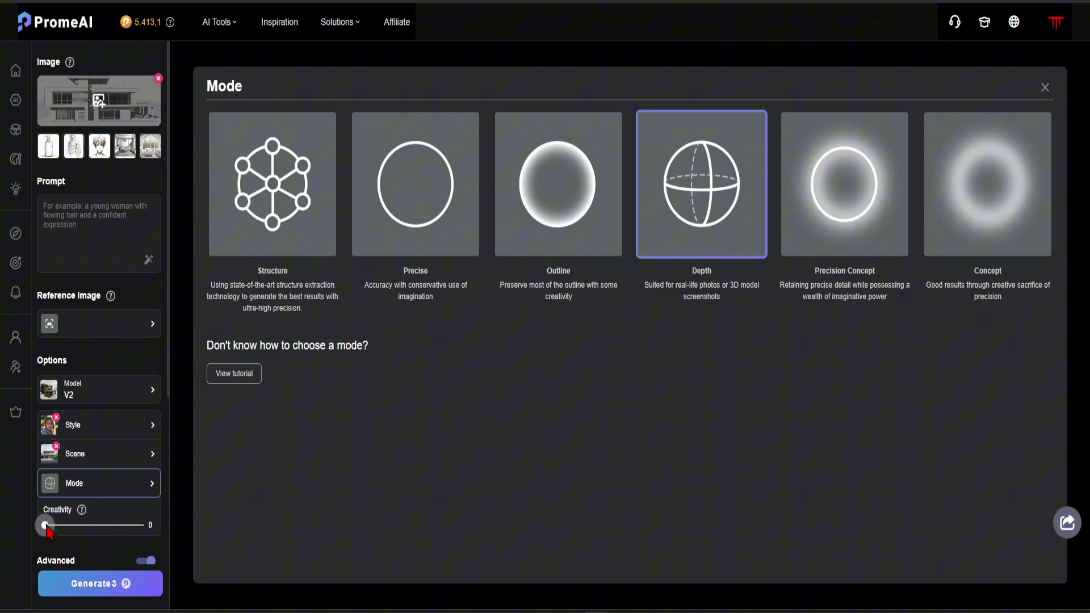
left_click_drag(48, 528, 92, 526)
left_click(143, 502)
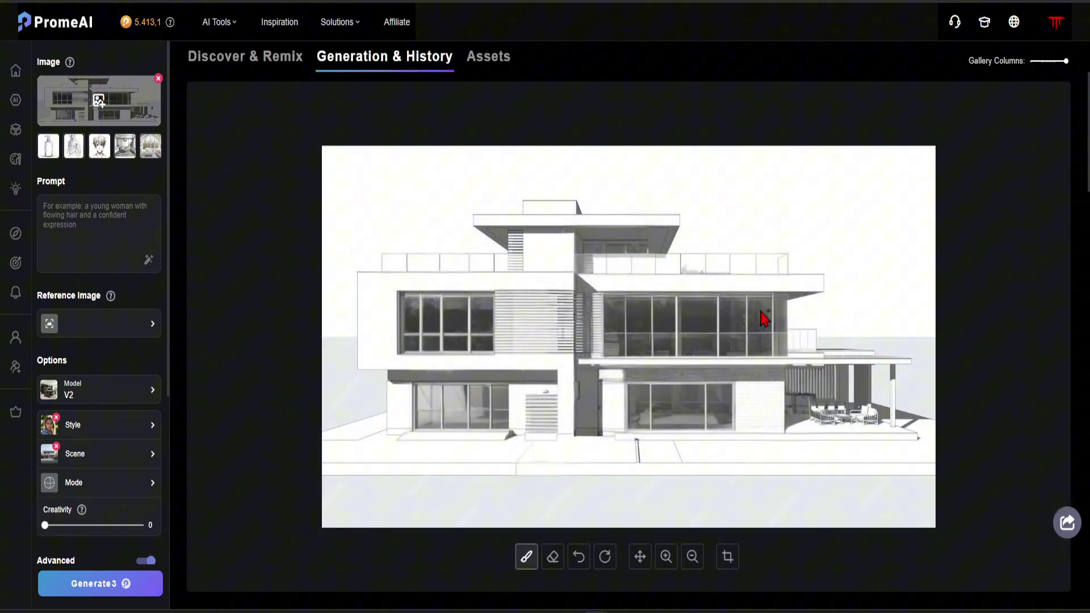
Preview the Perspective and Lighting options, keep 3 images, and generate the house renders.
scroll(119, 367, "down", 6)
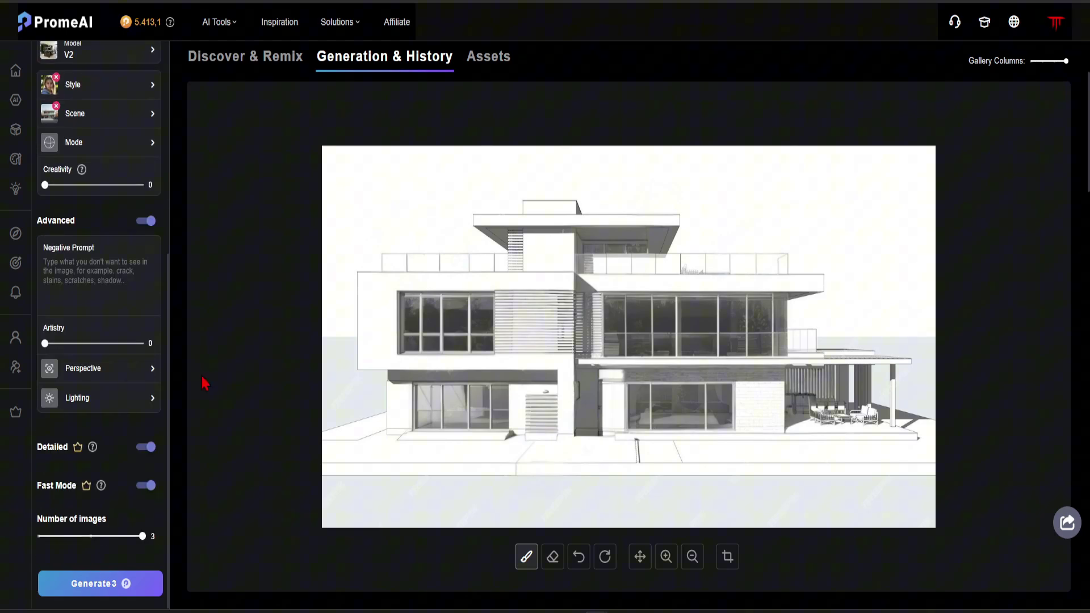
left_click(78, 370)
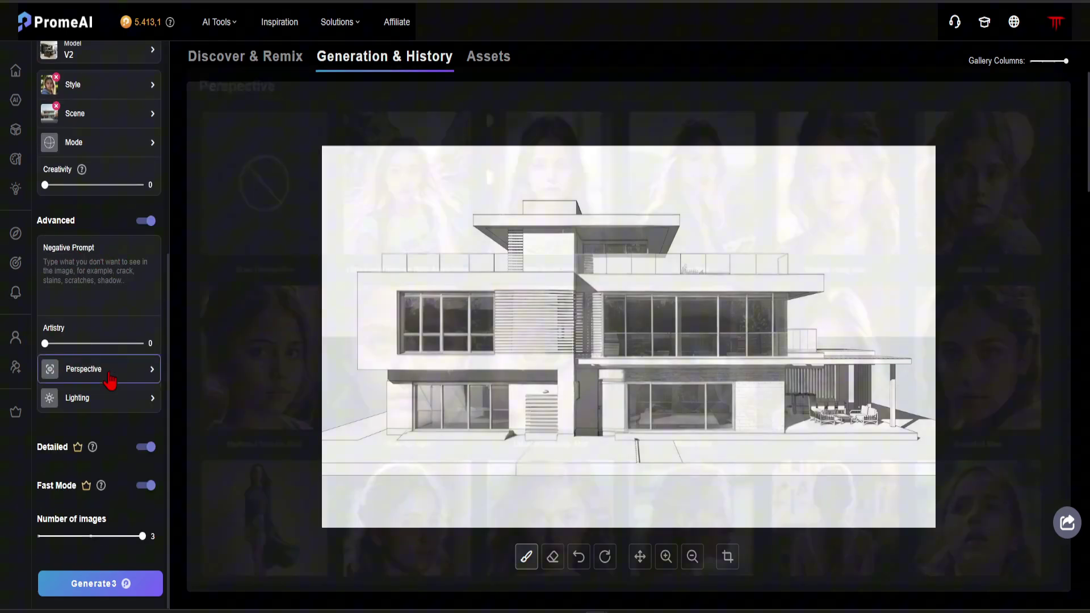
scroll(617, 227, "down", 5)
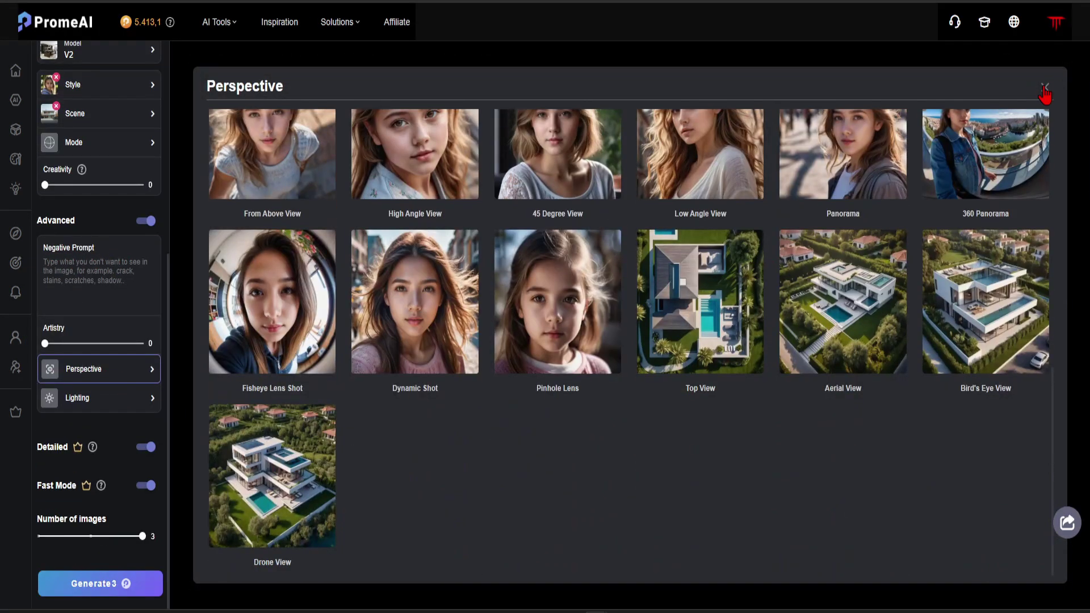
left_click(1045, 88)
left_click(116, 401)
scroll(596, 239, "down", 10)
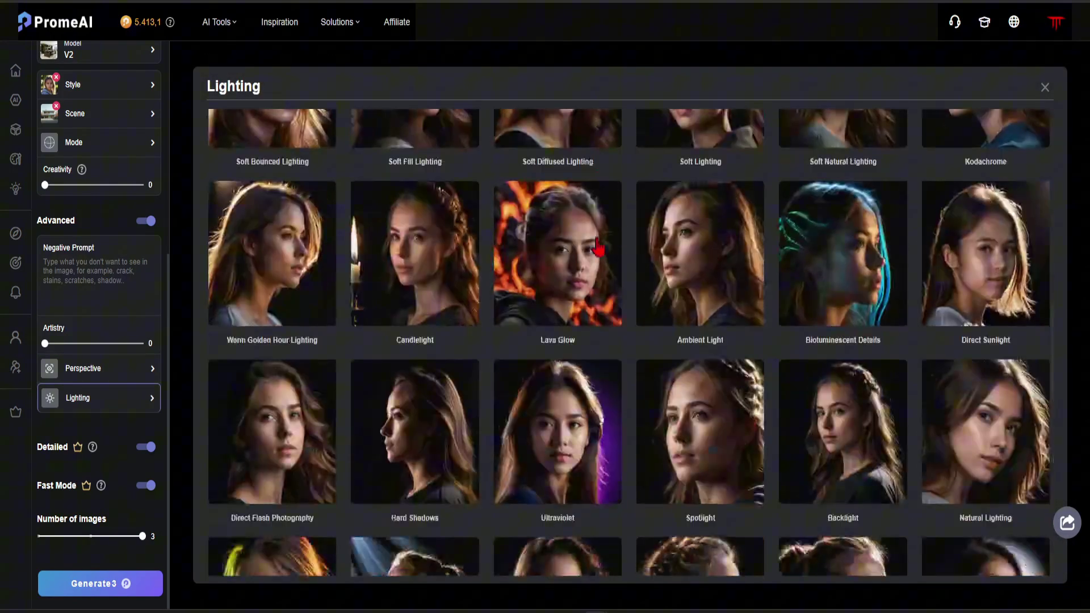
scroll(599, 248, "down", 1)
scroll(1059, 91, "down", 5)
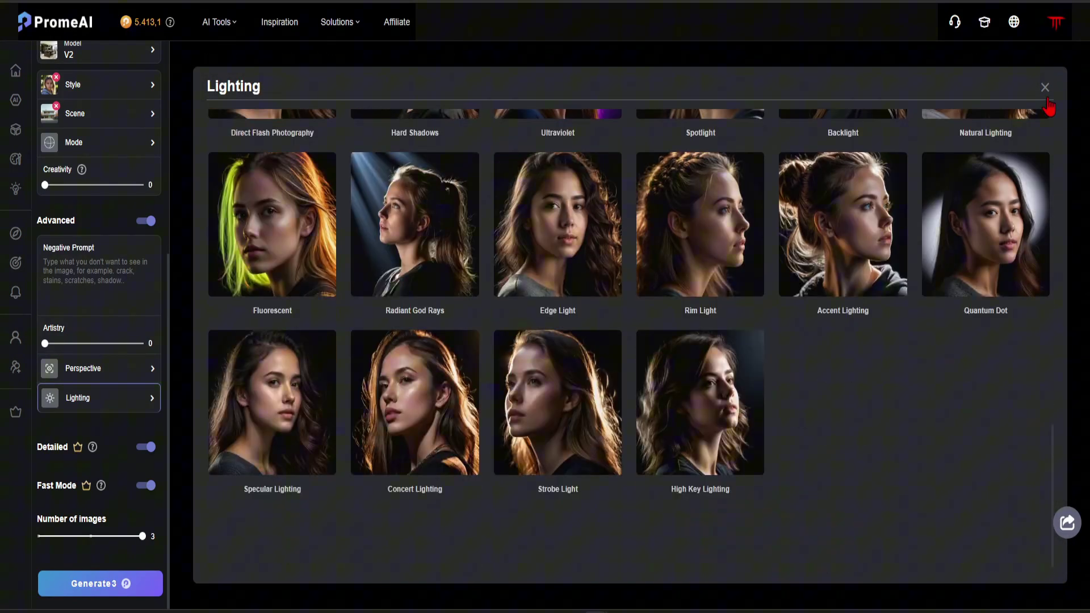
left_click(1044, 87)
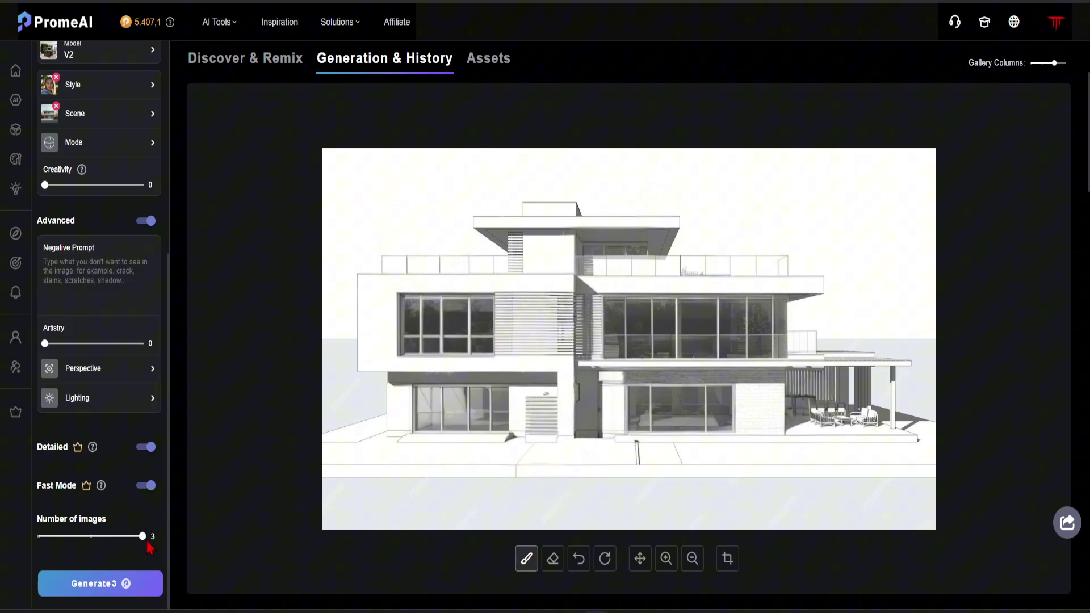
mouse_move(142, 536)
left_mouse_down()
mouse_move(46, 536)
mouse_move(142, 535)
left_mouse_up()
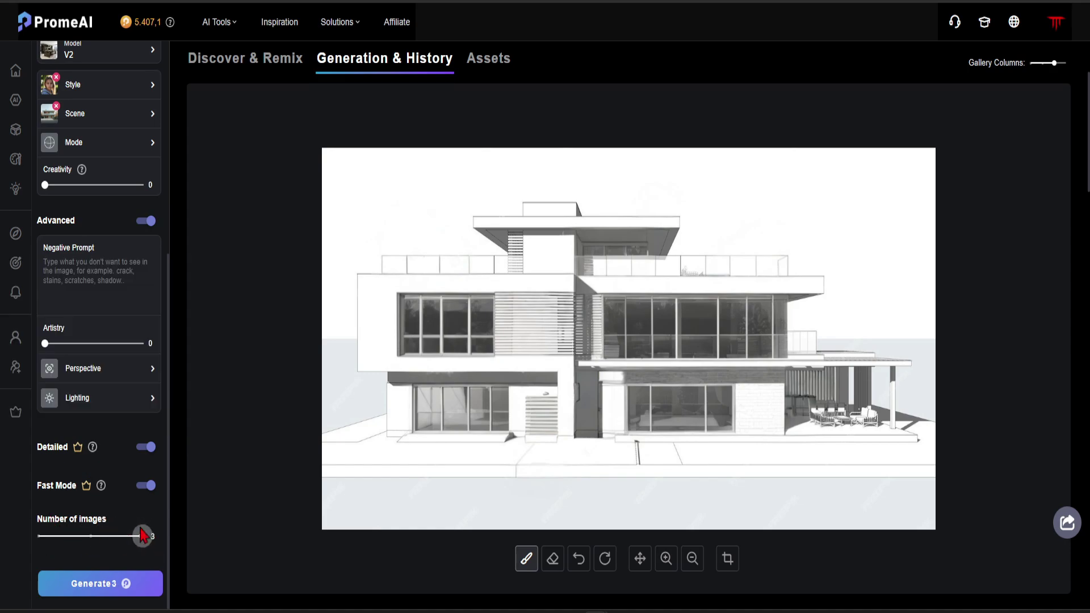
left_click(128, 587)
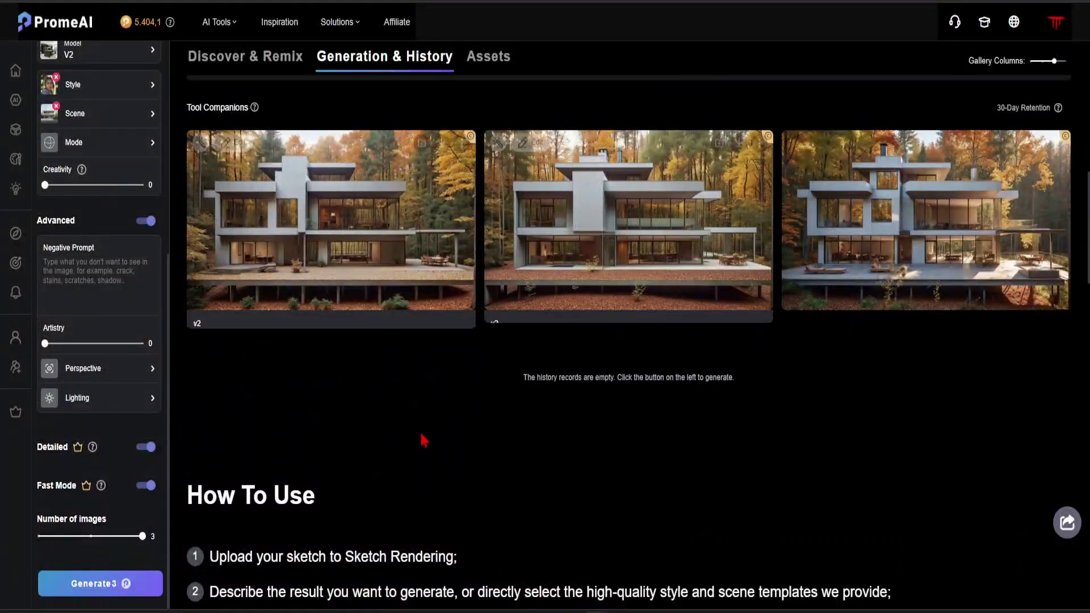
Scroll back up to the top of the Sketch Rendering page.
scroll(426, 441, "up", 5)
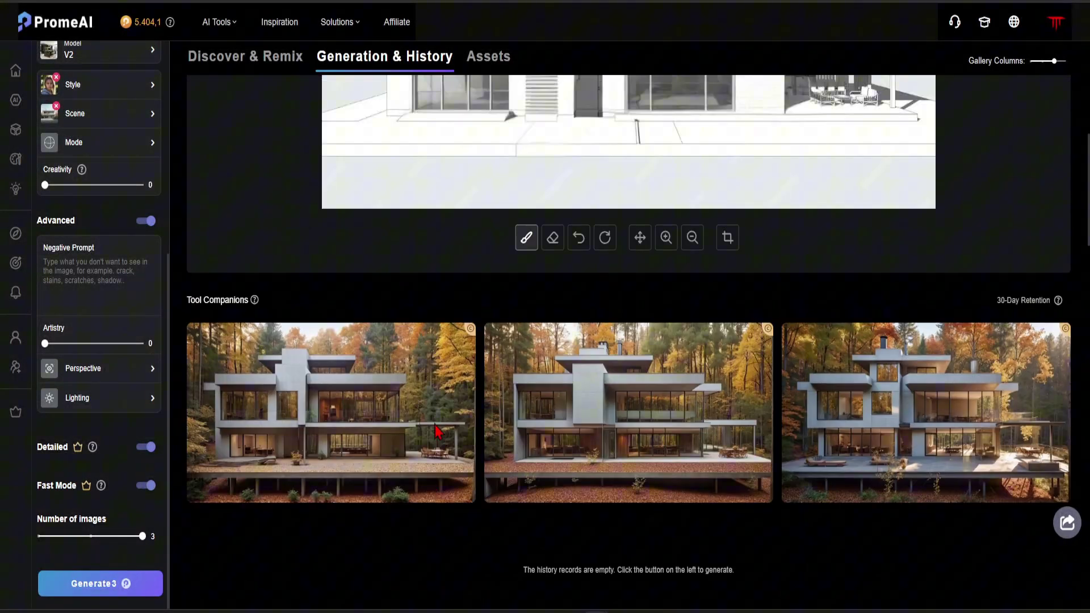
Remove the house sketch and load the white living room example from the Example tab.
scroll(162, 88, "up", 6)
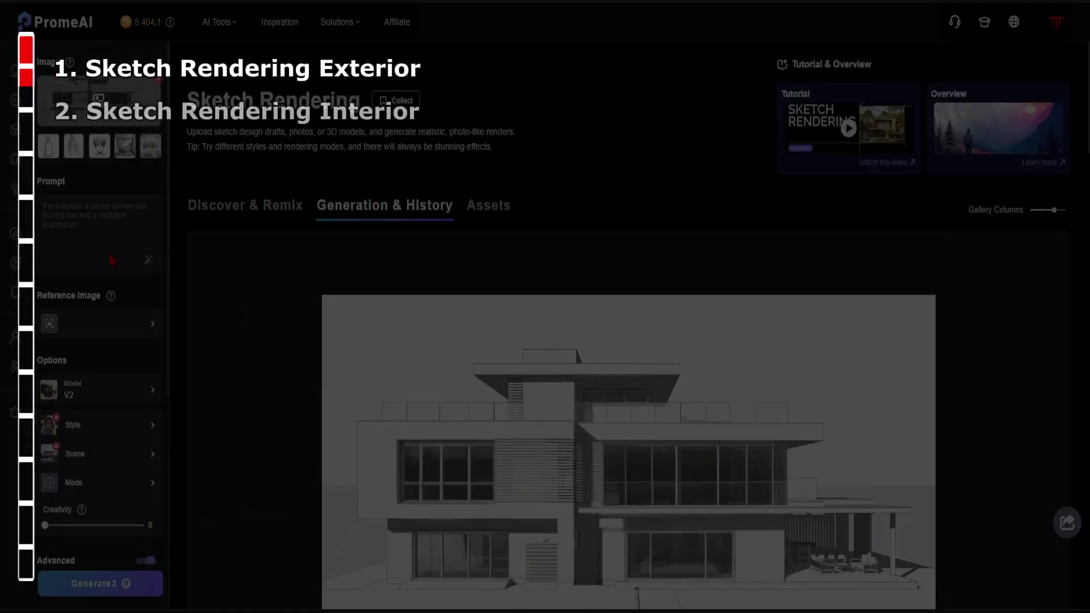
left_click(160, 86)
left_click(105, 108)
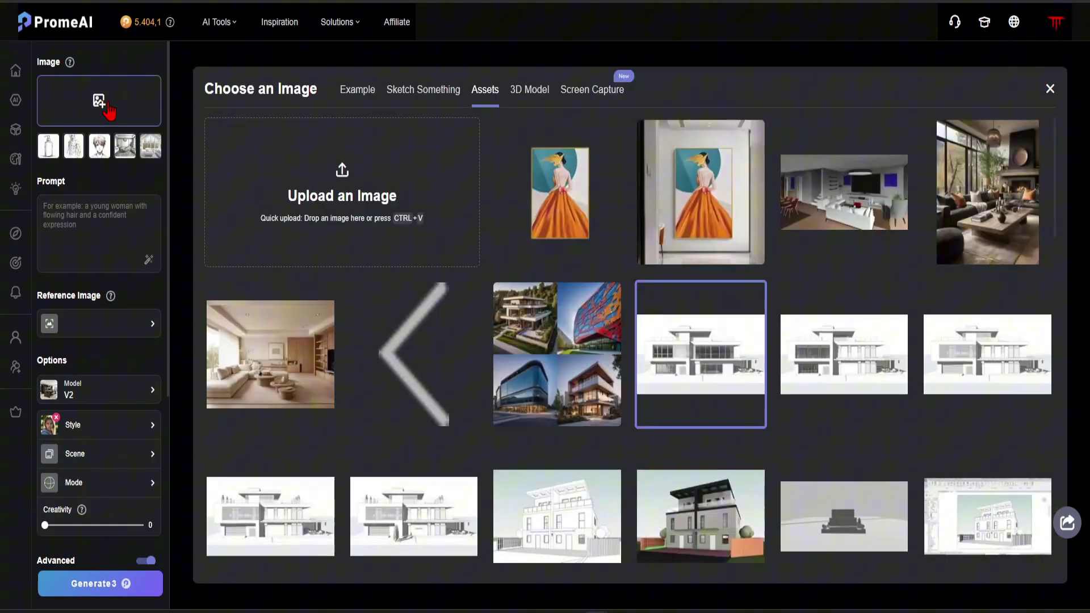
left_click(370, 93)
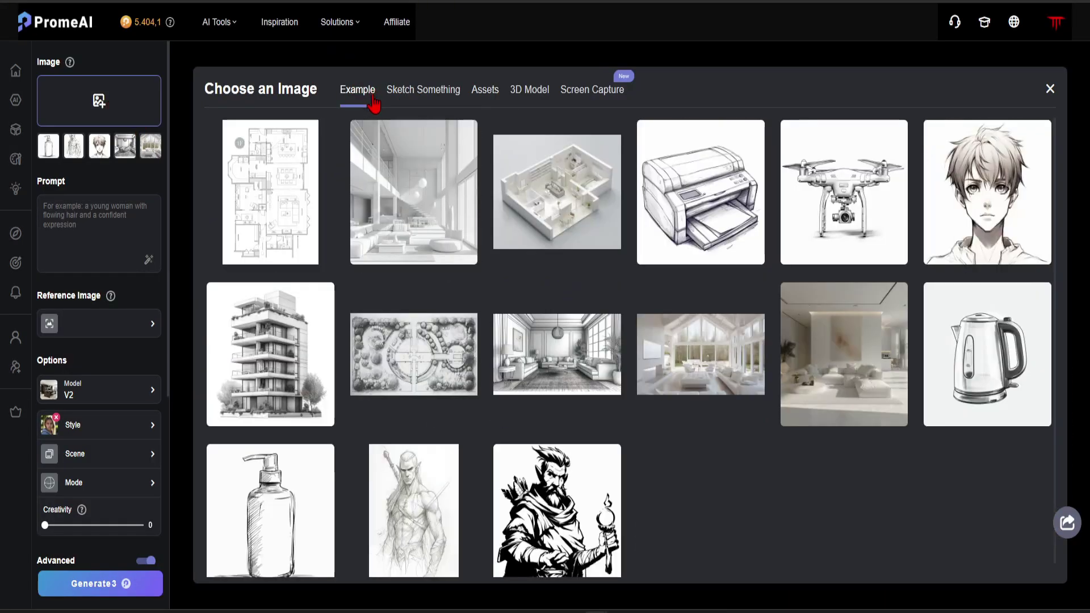
left_click(420, 193)
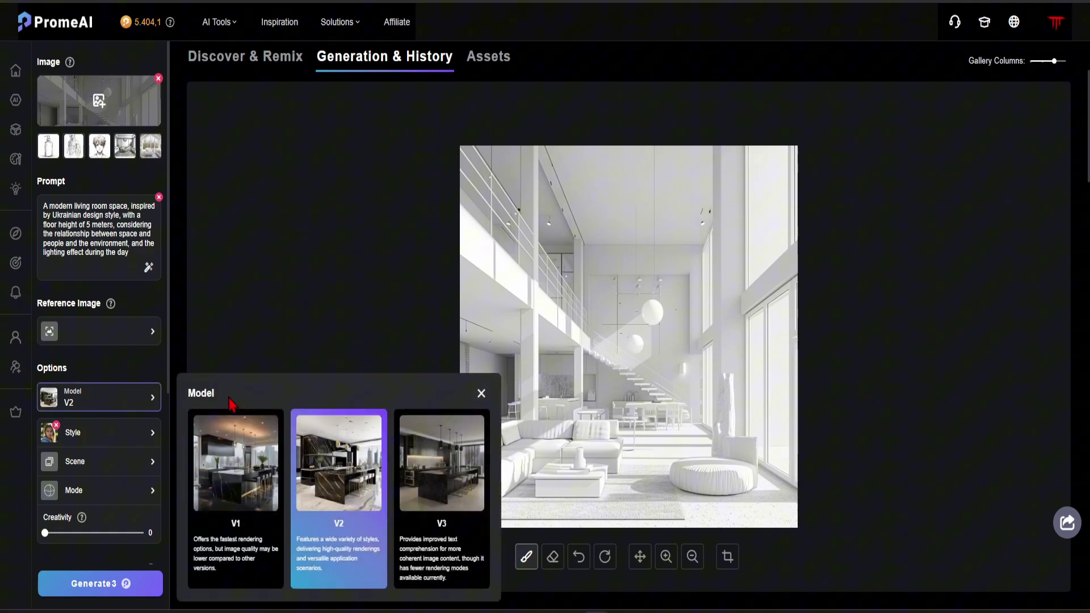
Set the scene to Interior > Living Room.
left_click(68, 435)
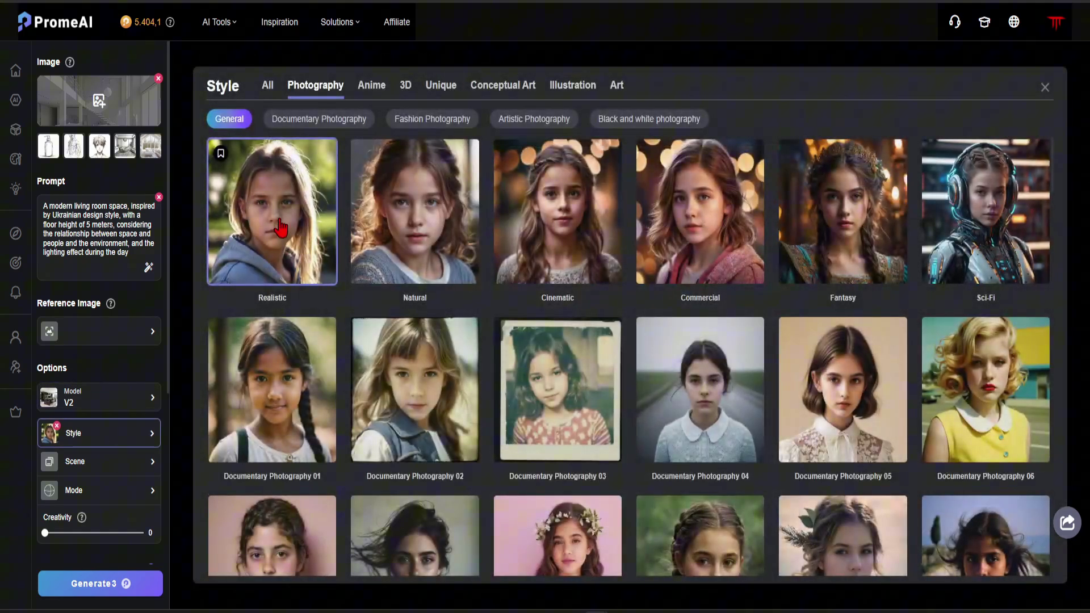
left_click(100, 469)
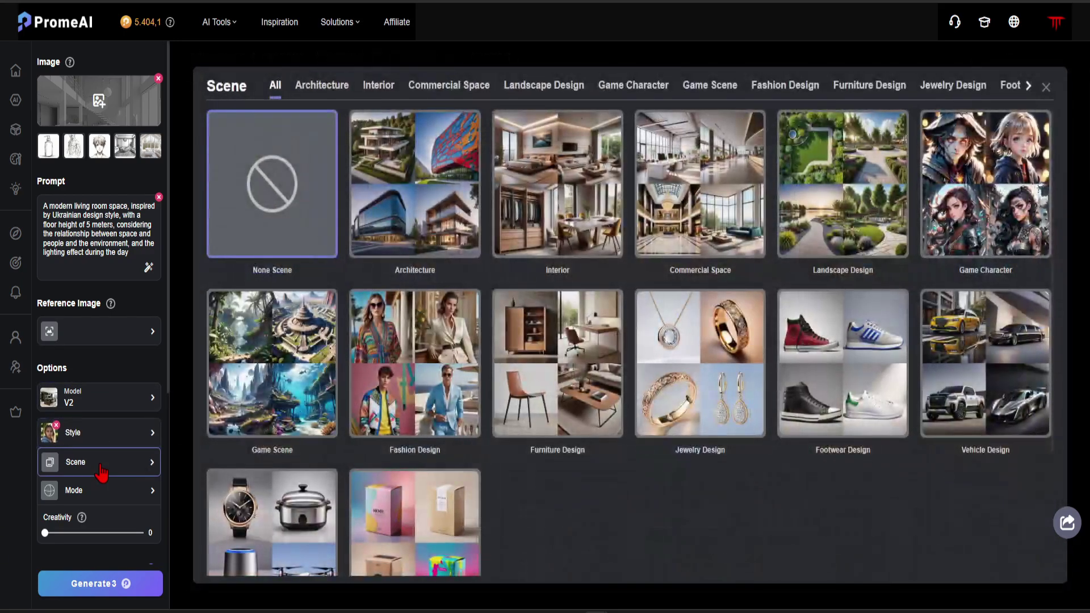
left_click(553, 193)
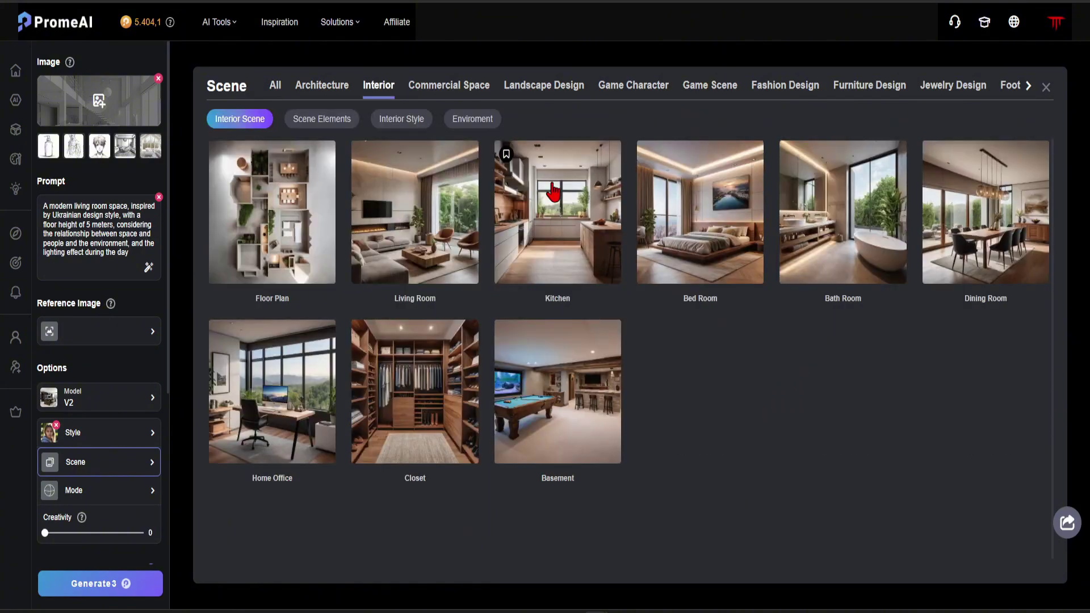
left_click(421, 211)
Add Shelving, Curtains, Floor Lamp, Coffee Table, Rug, Side Table, Armchair, Plants and Sofa as elements.
left_click(338, 122)
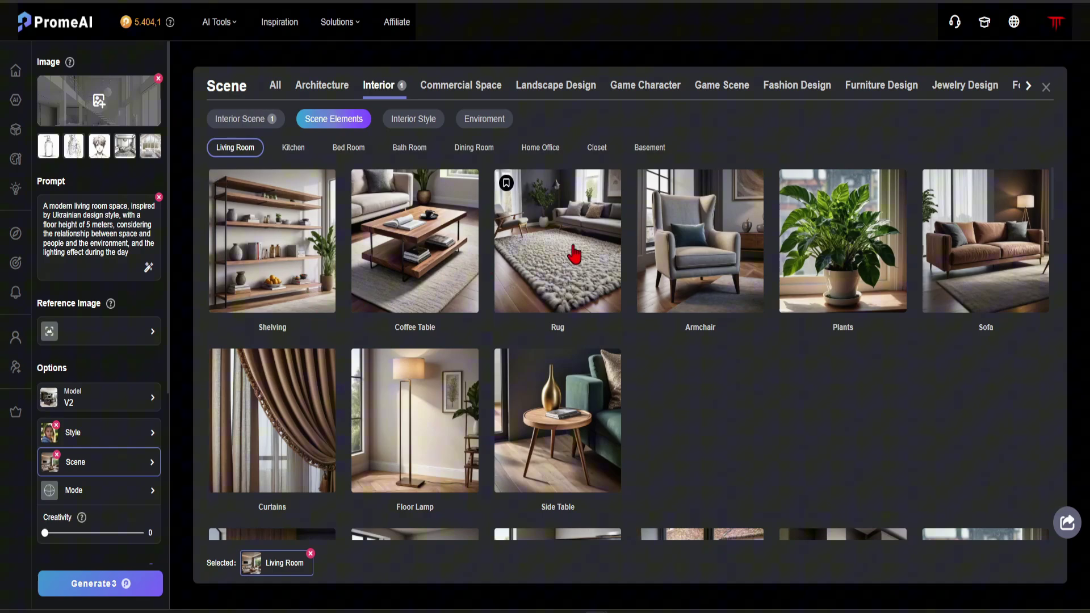
left_click(294, 148)
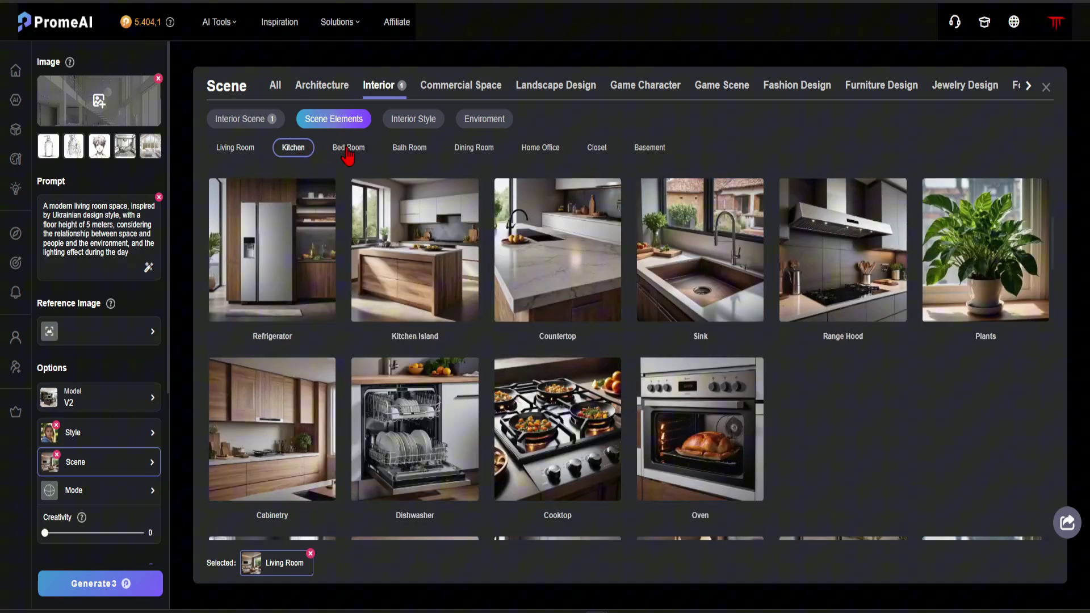
left_click(347, 152)
left_click(399, 149)
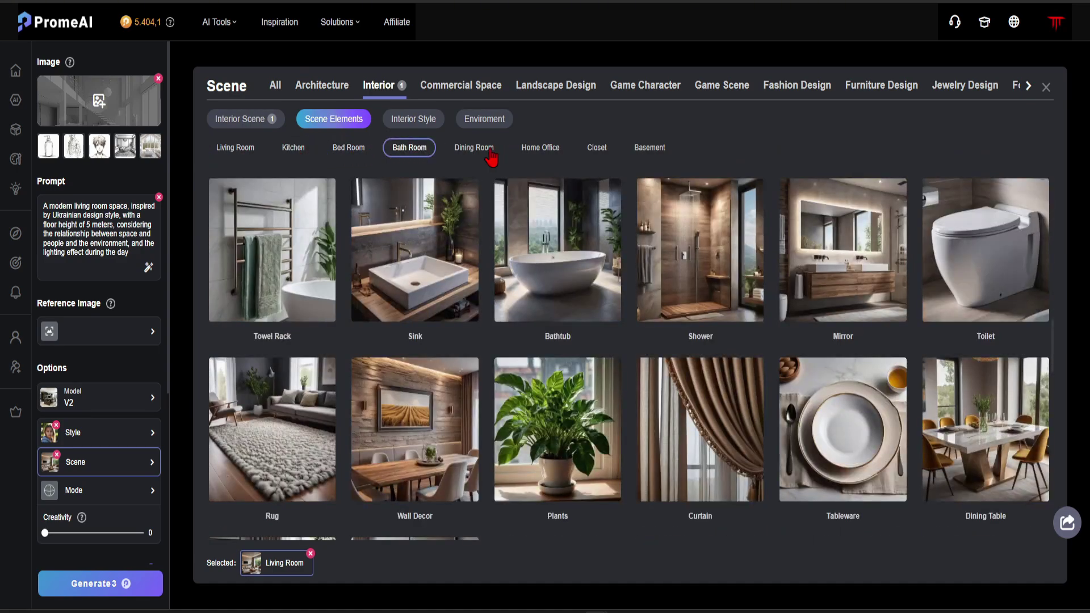
left_click(491, 158)
left_click(550, 155)
left_click(234, 148)
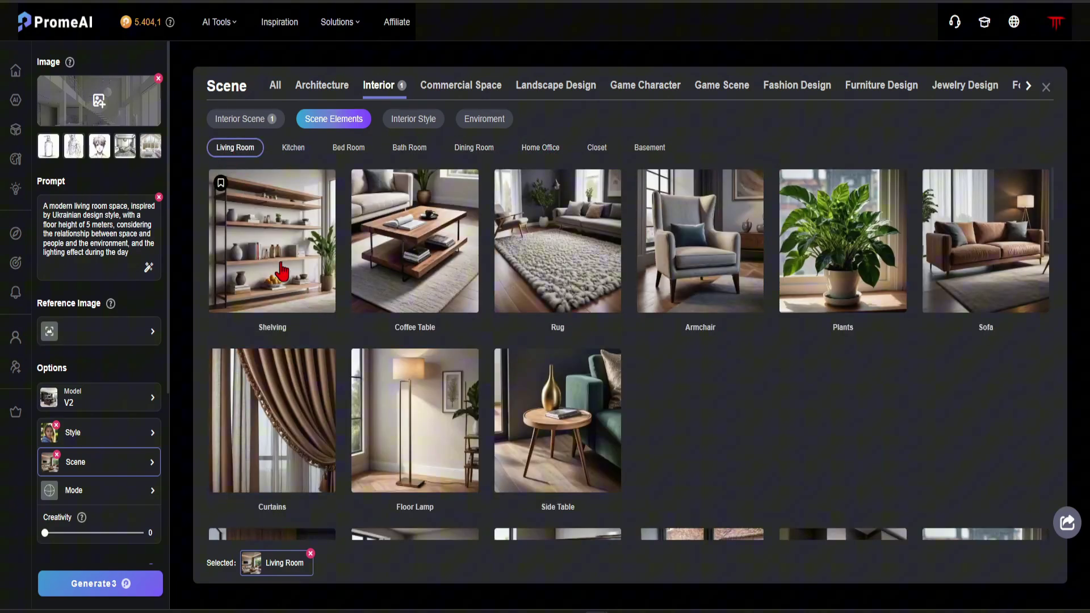
left_click(272, 241)
left_click(272, 420)
left_click(414, 420)
left_click(445, 236)
left_click(558, 242)
left_click(576, 407)
left_click(700, 250)
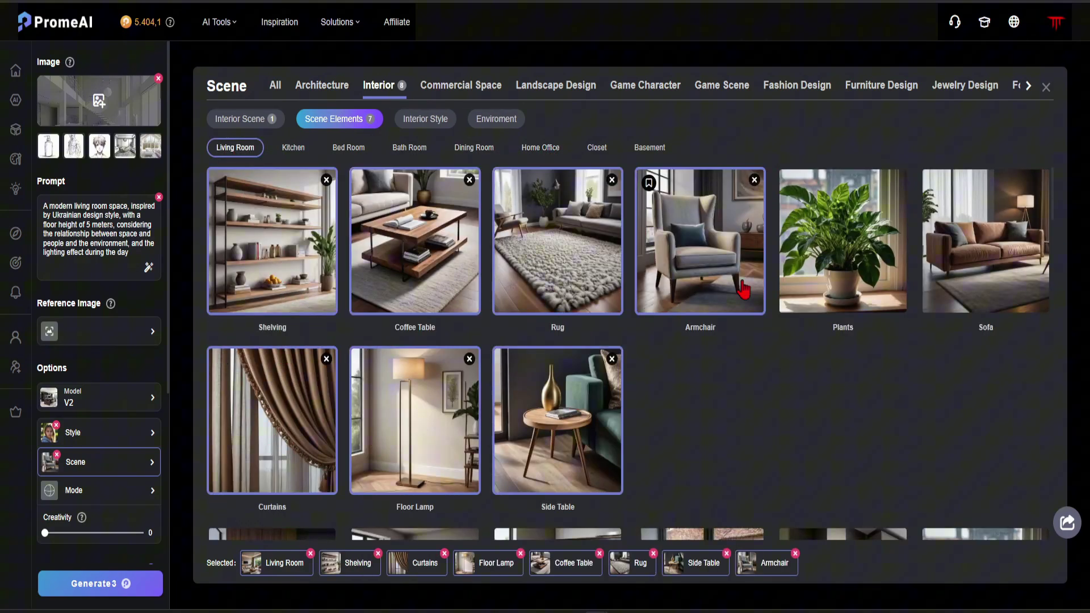
left_click(843, 255)
left_click(971, 270)
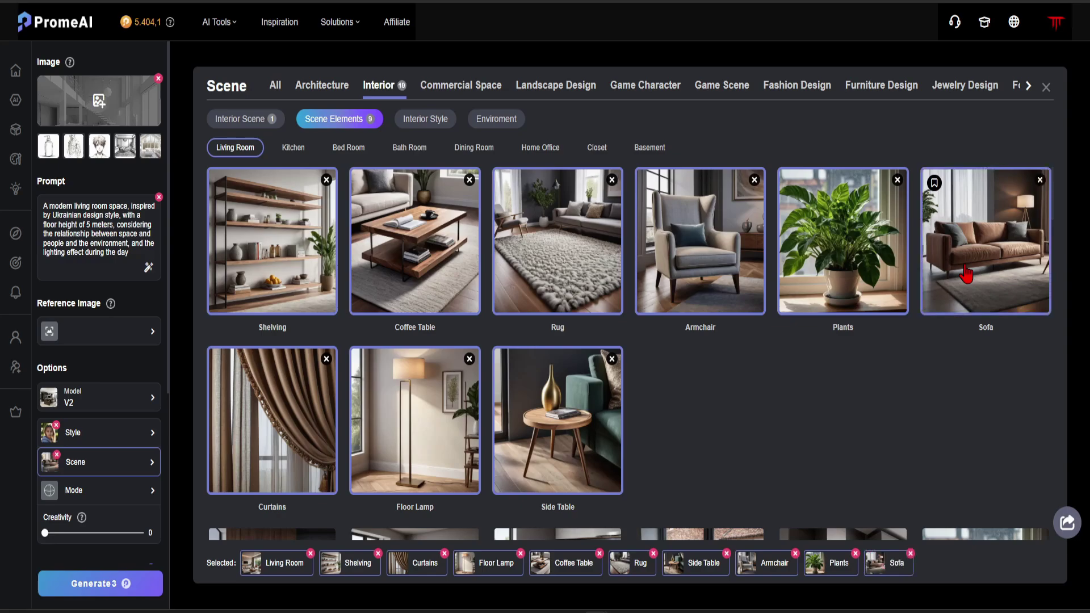
Browse the interior styles and choose Industrial > American Industrial Chic.
left_click(430, 122)
scroll(291, 260, "down", 10)
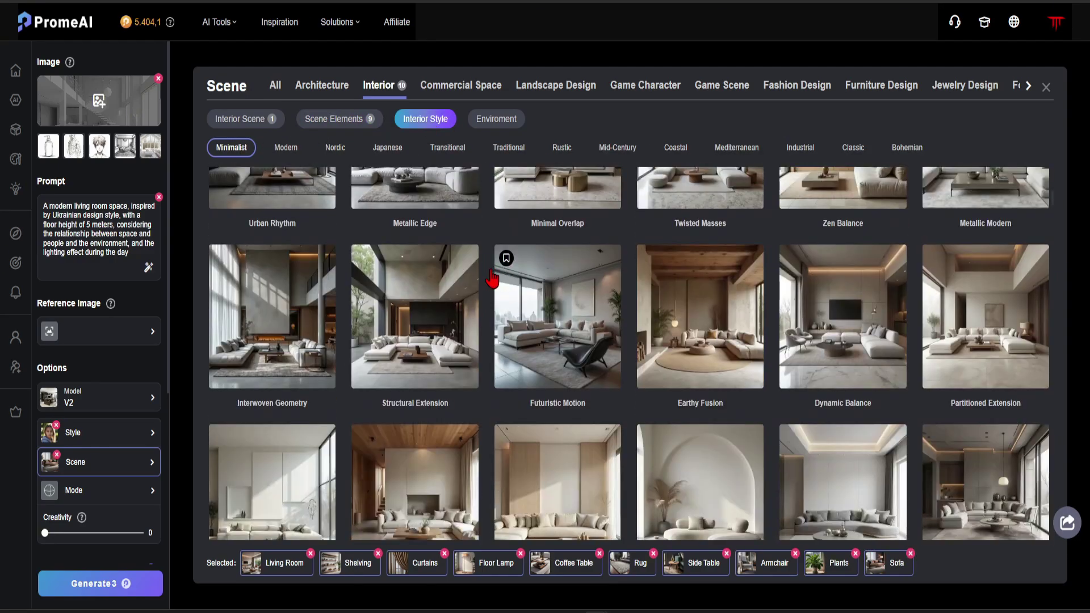
scroll(492, 278, "down", 9)
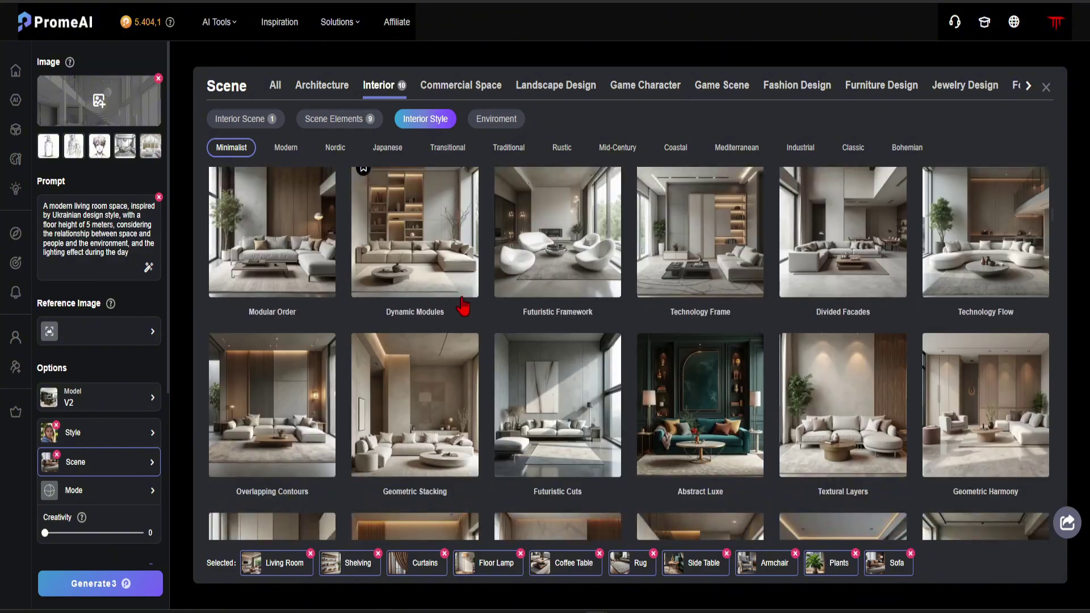
scroll(463, 307, "down", 9)
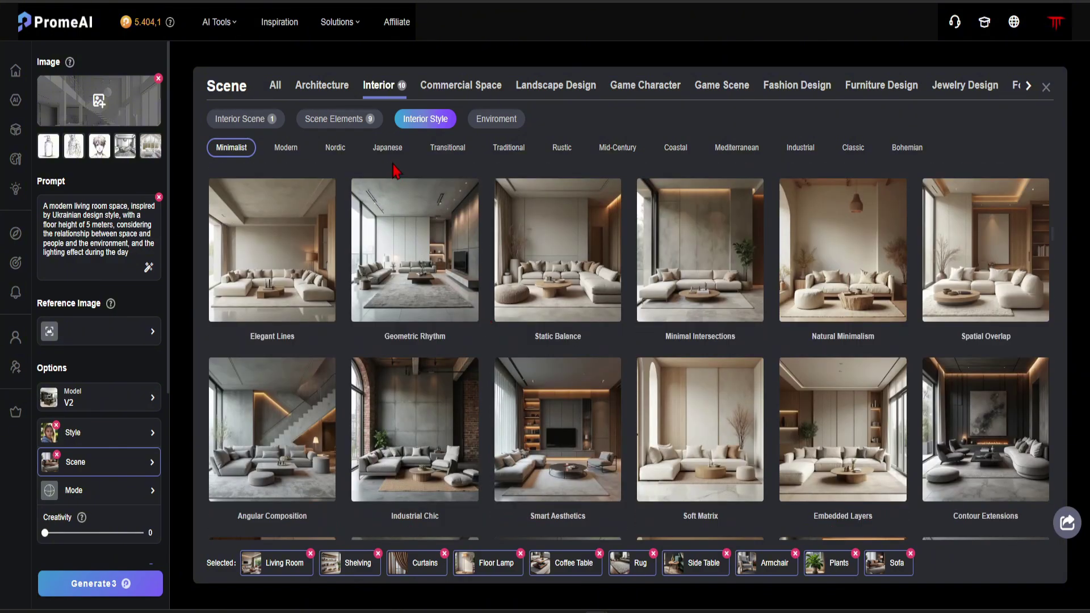
left_click(337, 148)
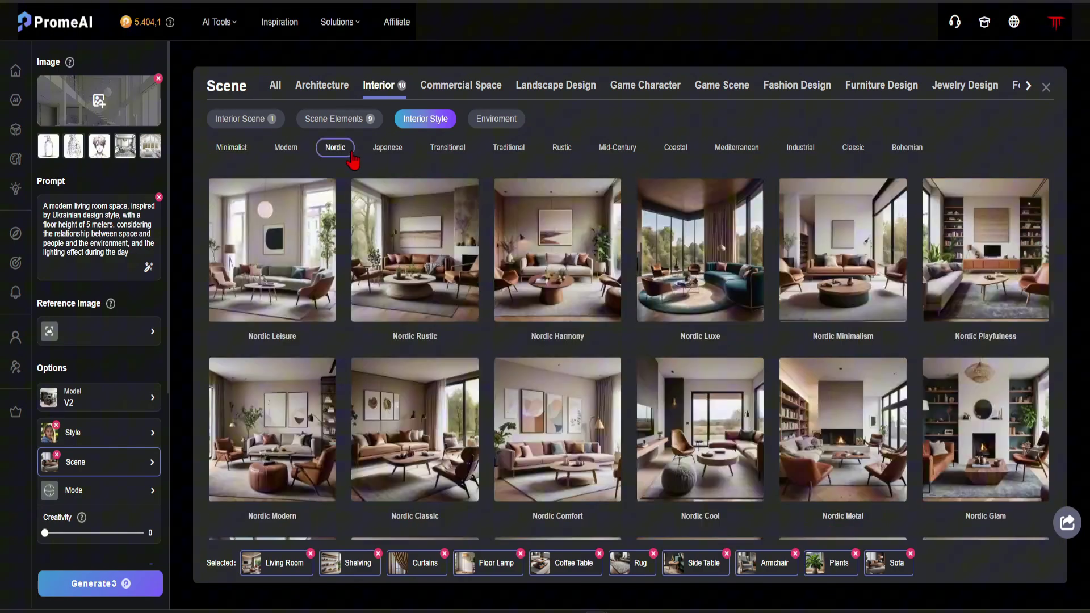
left_click(381, 150)
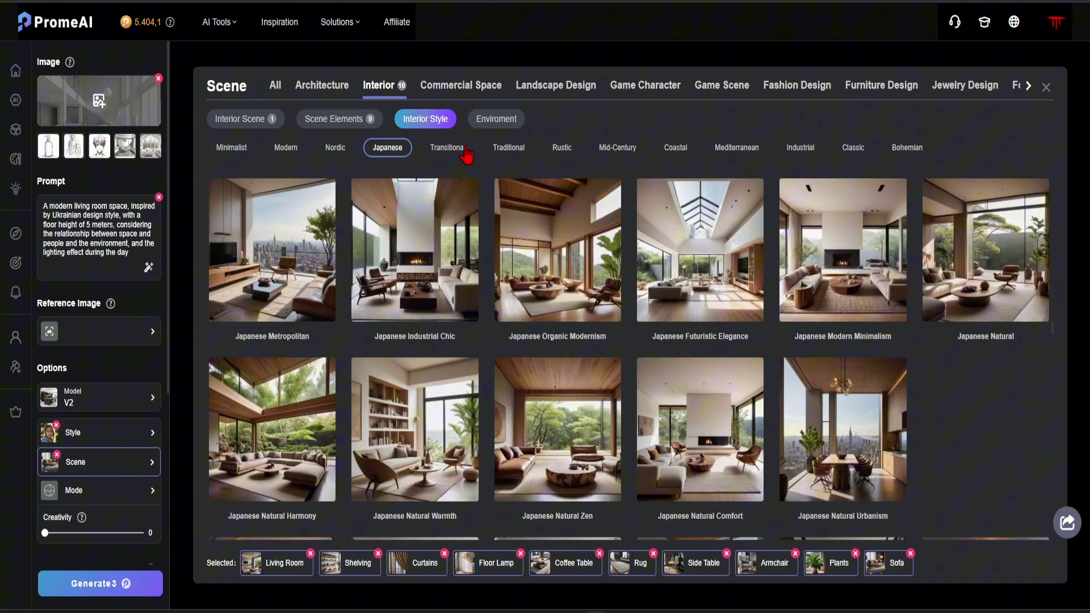
left_click(465, 153)
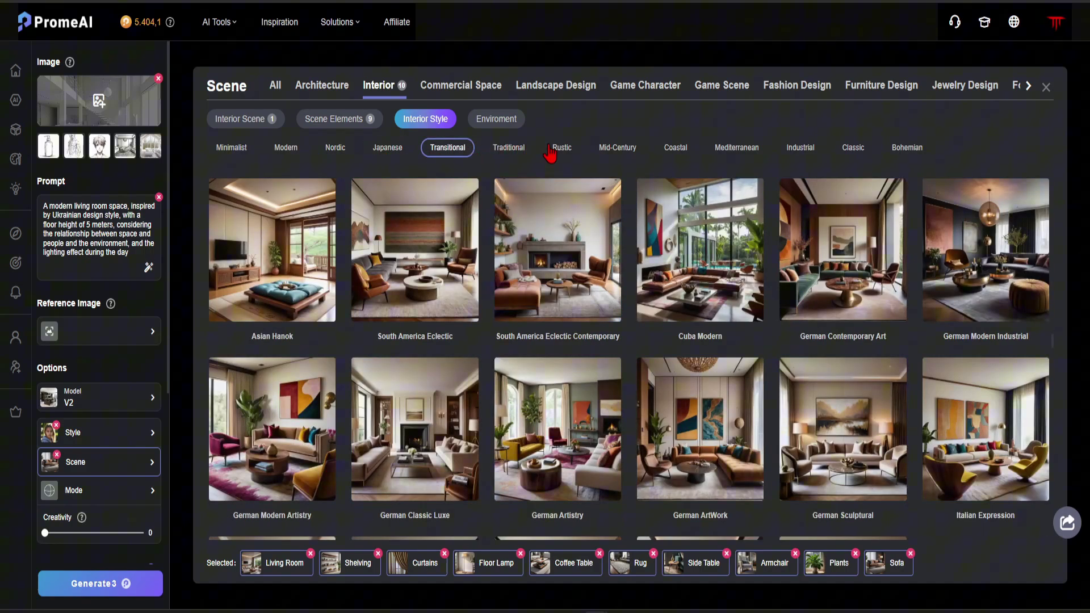
left_click(549, 152)
left_click(720, 152)
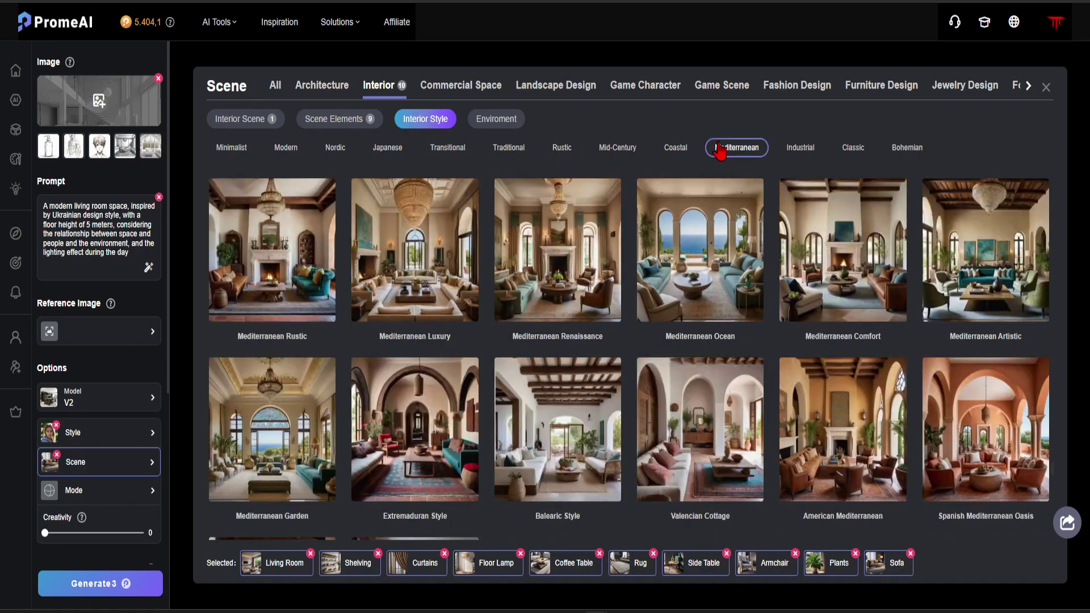
left_click(797, 151)
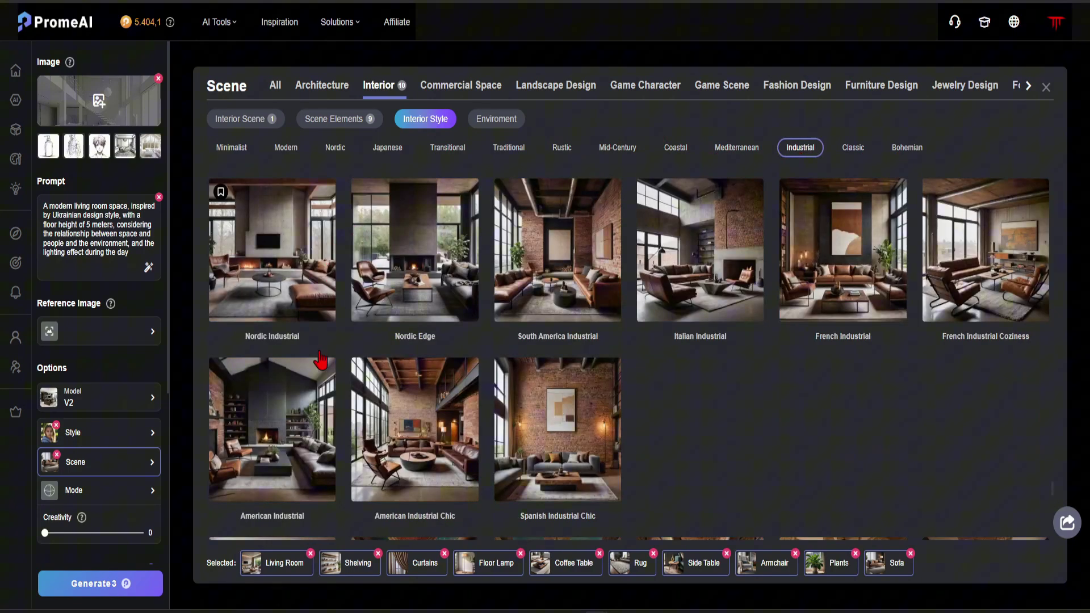
scroll(317, 369, "down", 1)
left_click(431, 389)
Set the environment to Day and bring up the rendering Mode choices.
left_click(520, 127)
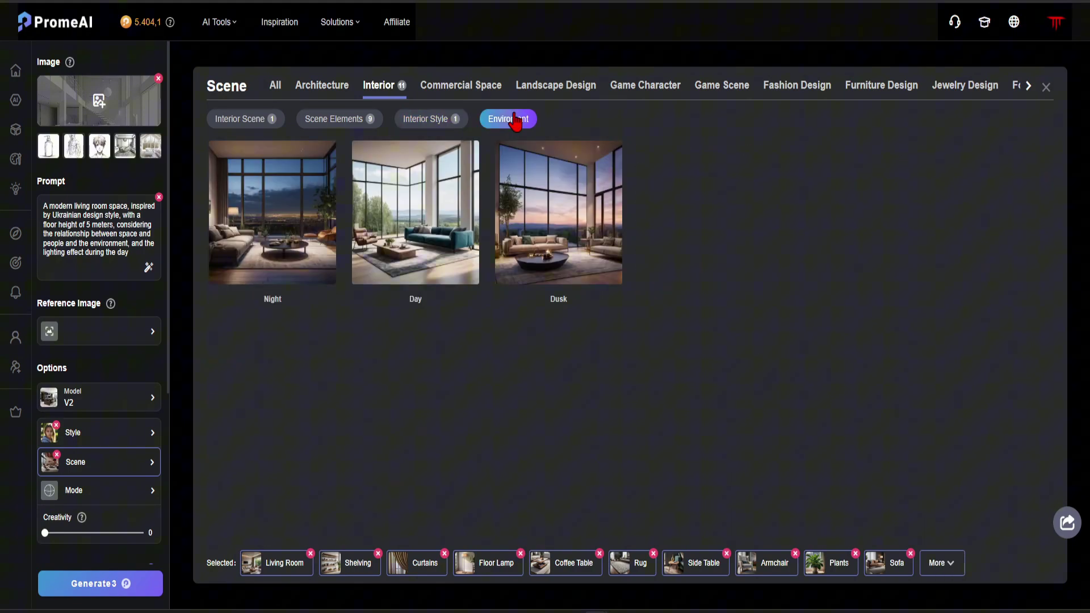
left_click(414, 230)
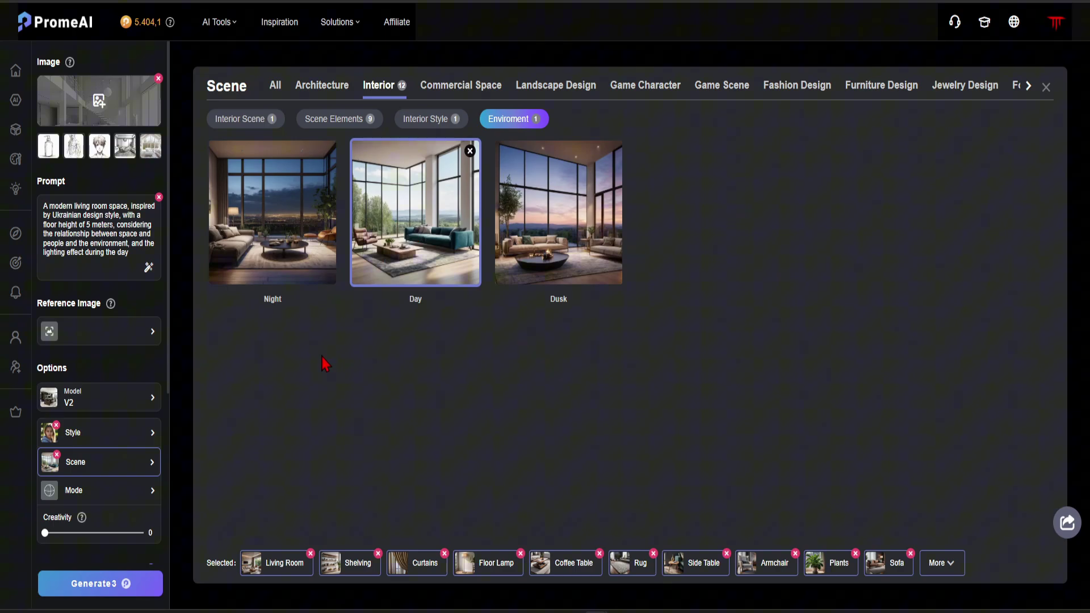
left_click(152, 492)
scroll(114, 445, "down", 6)
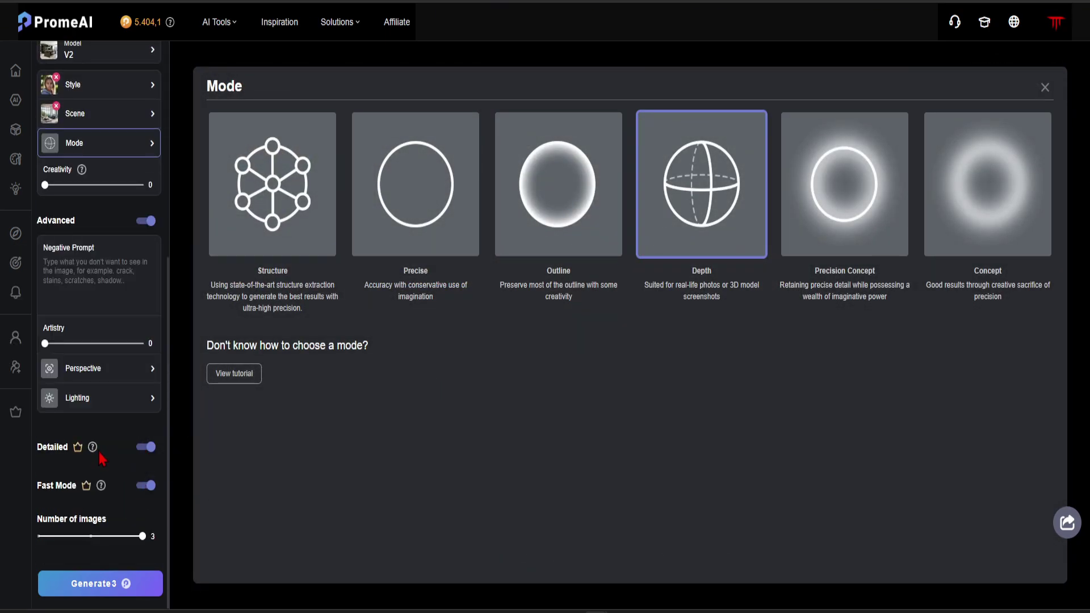
Generate the living room renders and view the tan-sofa loft render full screen.
left_click(127, 589)
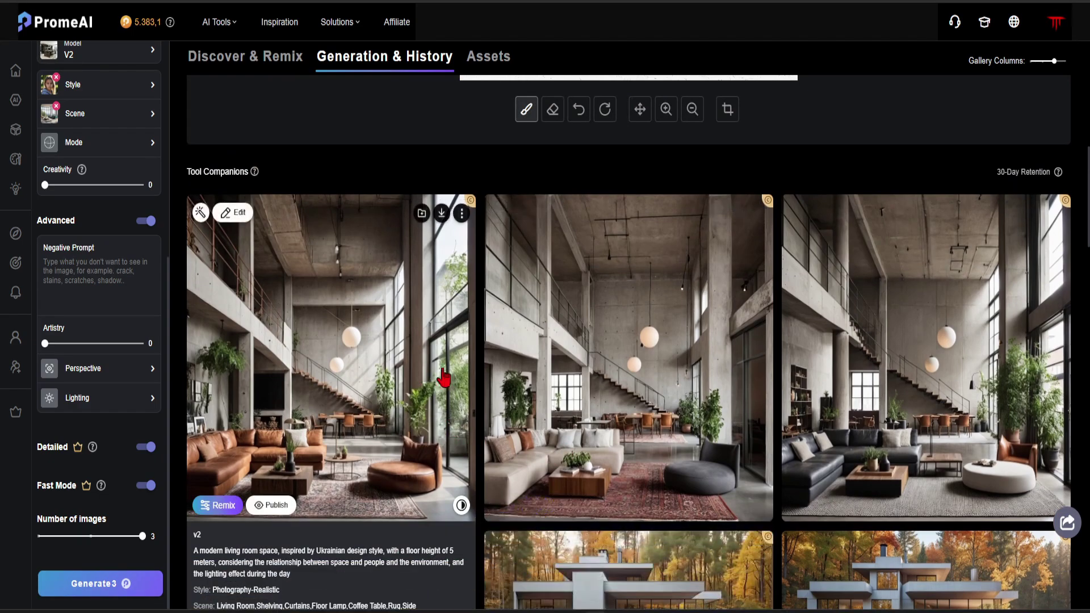
left_click(922, 380)
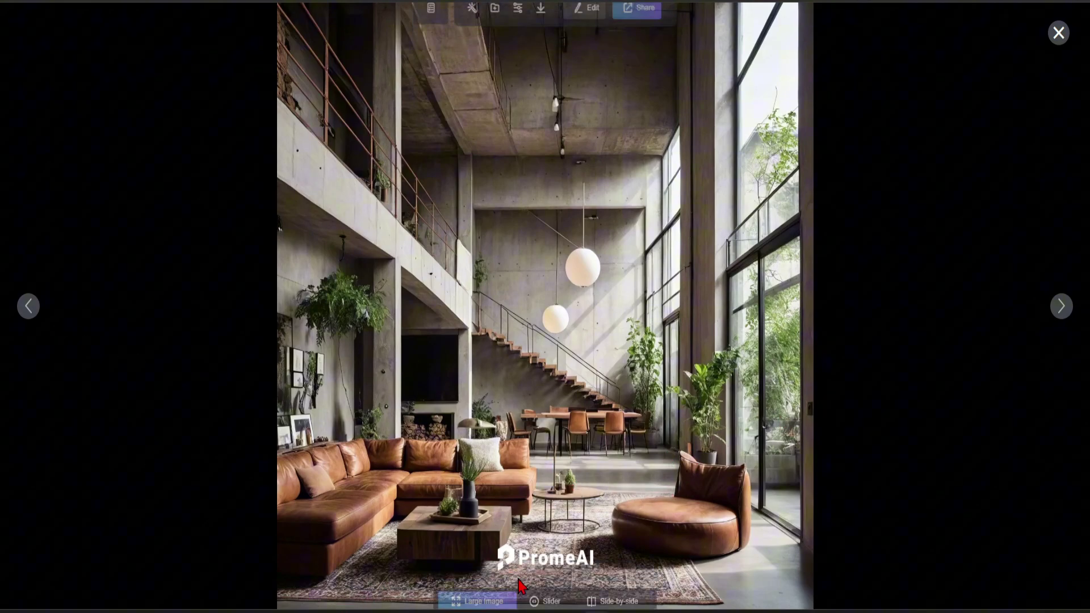
Compare the loft render against its original with the before/after slider, then side by side.
left_click(546, 585)
left_click_drag(543, 309, 269, 294)
left_click(624, 585)
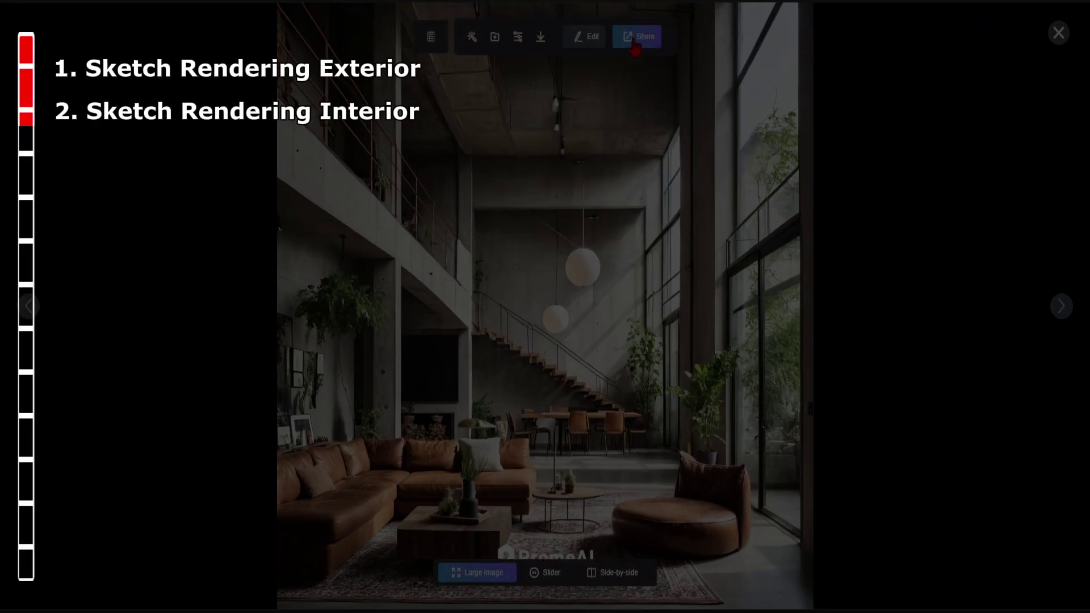
Open the loft render in Erase & Replace, zoomed in on the seating area.
mouse_move(588, 36)
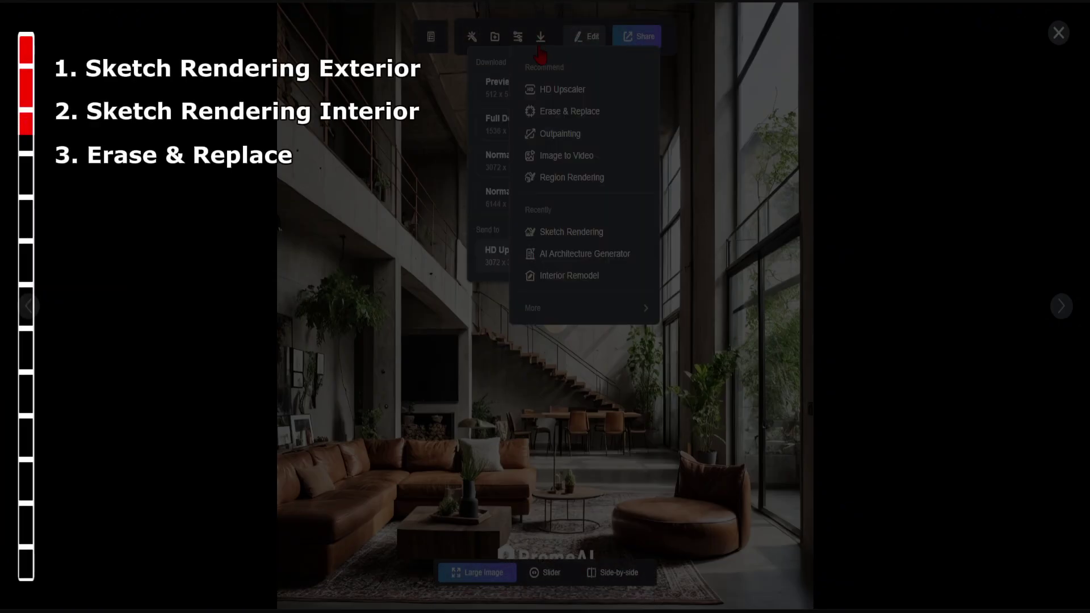
left_click(564, 117)
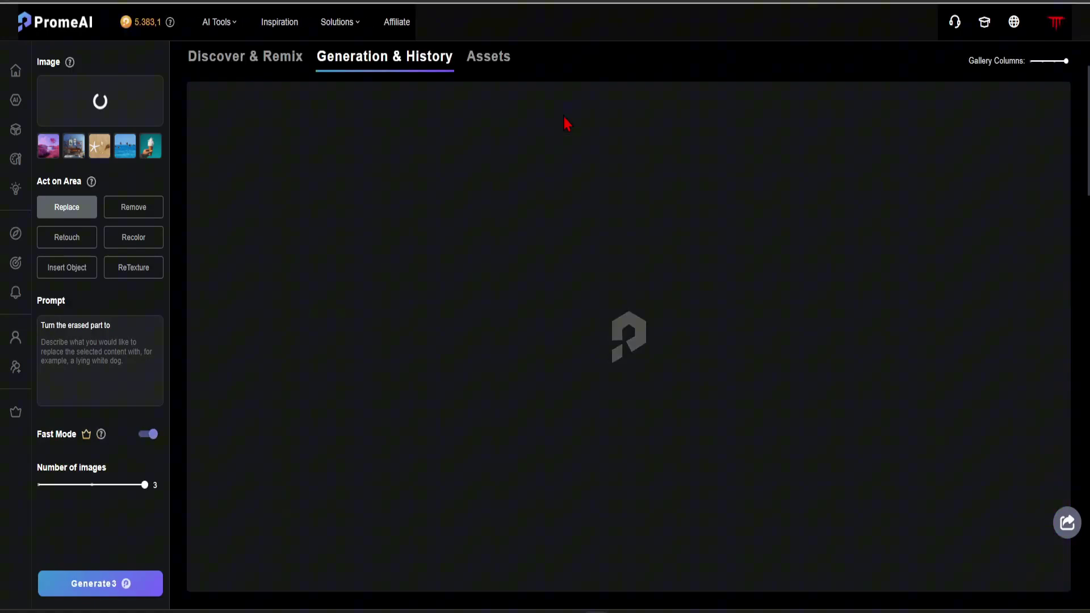
left_click(705, 557)
left_click(705, 556)
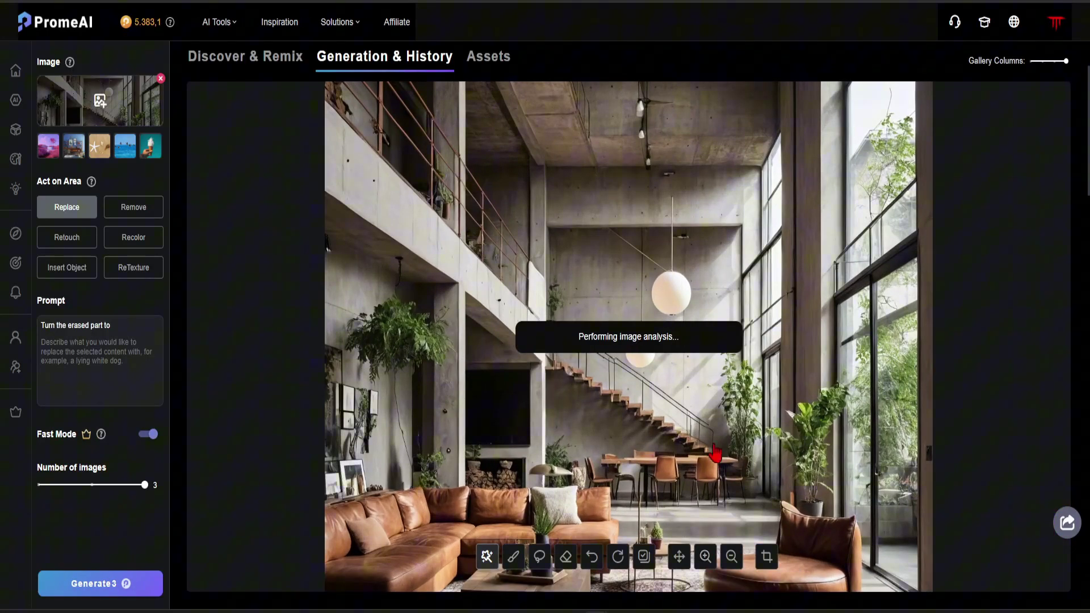
left_click(679, 556)
left_click_drag(668, 370, 621, 328)
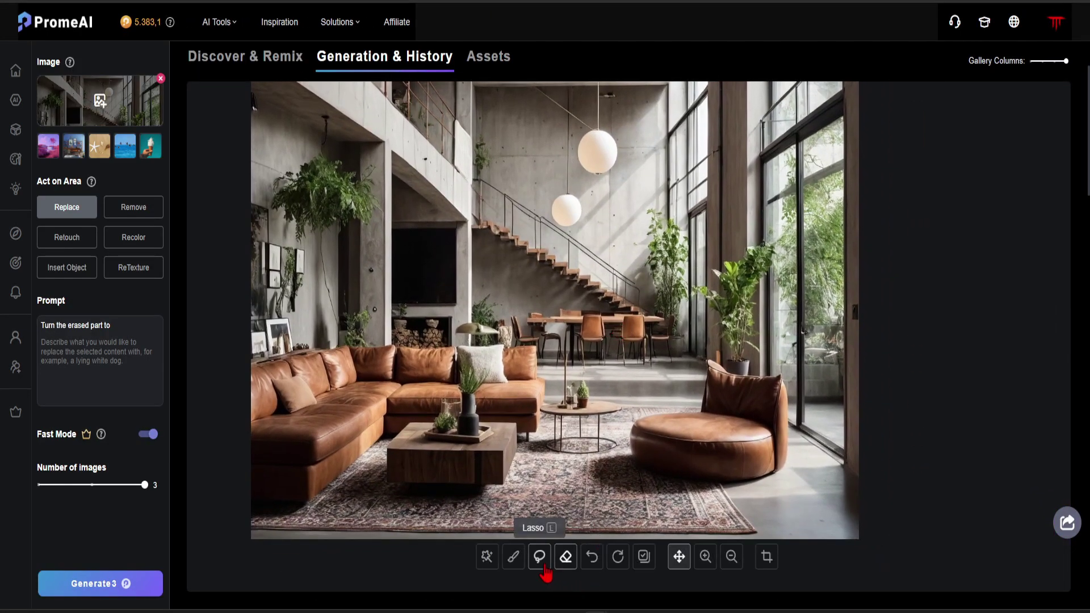
Mask the round armchair and side table, set Remove, and generate three results.
left_click(513, 555)
mouse_move(572, 386)
left_mouse_down()
mouse_move(538, 450)
mouse_move(599, 454)
mouse_move(612, 423)
mouse_move(589, 396)
mouse_move(588, 441)
mouse_move(566, 452)
left_mouse_up()
mouse_move(647, 420)
left_mouse_down()
mouse_move(601, 464)
mouse_move(614, 492)
mouse_move(718, 487)
mouse_move(776, 469)
mouse_move(779, 384)
mouse_move(735, 385)
mouse_move(711, 368)
mouse_move(687, 417)
mouse_move(656, 428)
mouse_move(628, 461)
mouse_move(637, 480)
mouse_move(736, 461)
mouse_move(720, 407)
left_mouse_up()
mouse_move(757, 450)
left_mouse_down()
mouse_move(738, 425)
mouse_move(704, 458)
mouse_move(643, 466)
mouse_move(689, 429)
mouse_move(724, 449)
left_mouse_up()
scroll(725, 448, "up", 1)
left_click(731, 556)
scroll(732, 516, "up", 2)
scroll(732, 516, "down", 1)
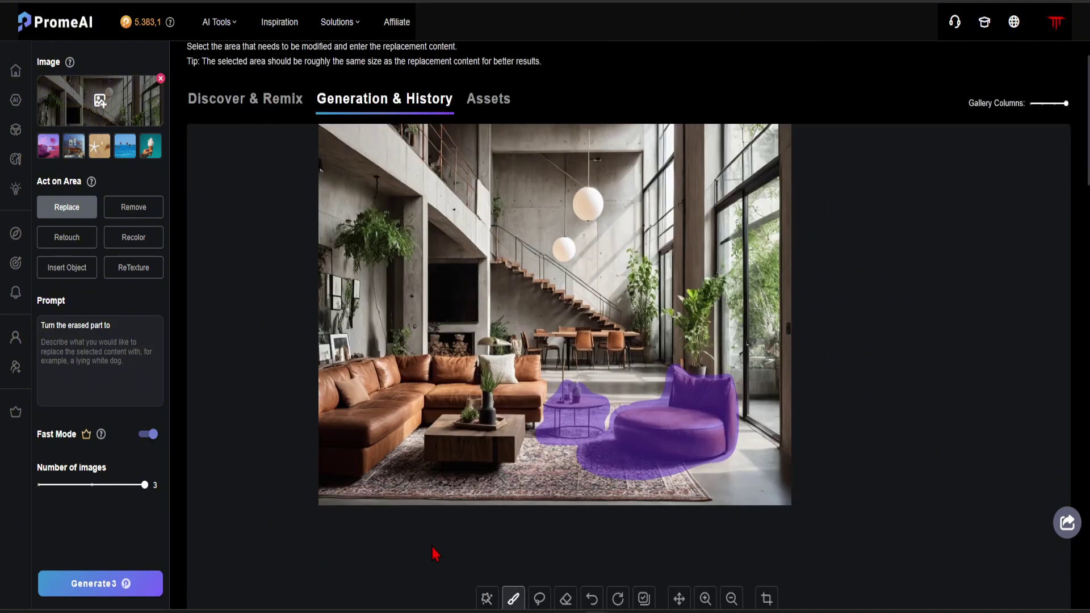
left_click(138, 219)
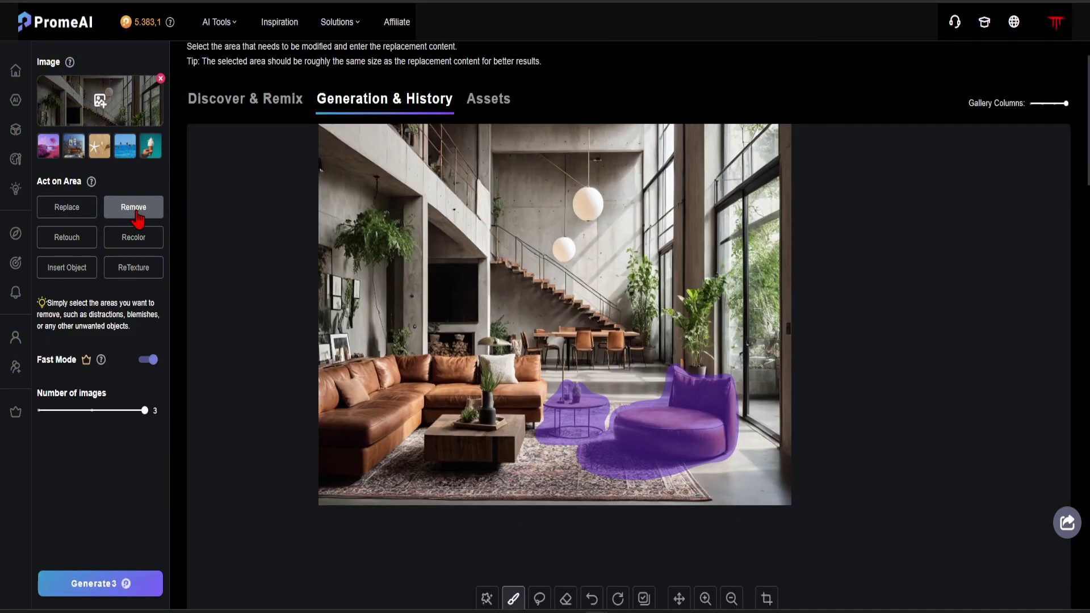
left_click(134, 586)
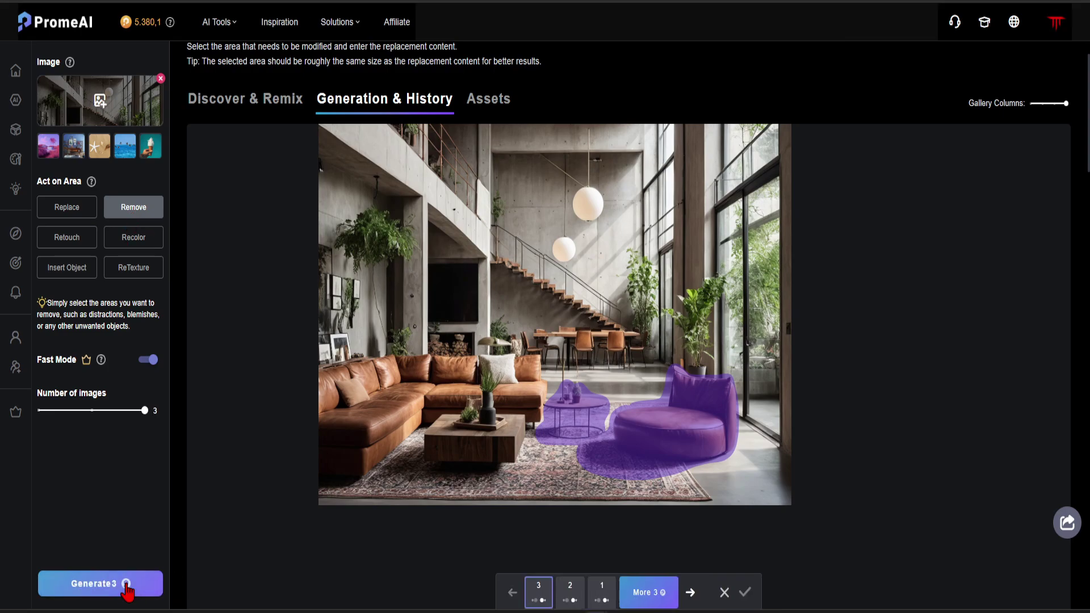
Browse the removal results full screen, comparing one to the original via slider and side-by-side.
scroll(530, 426, "down", 6)
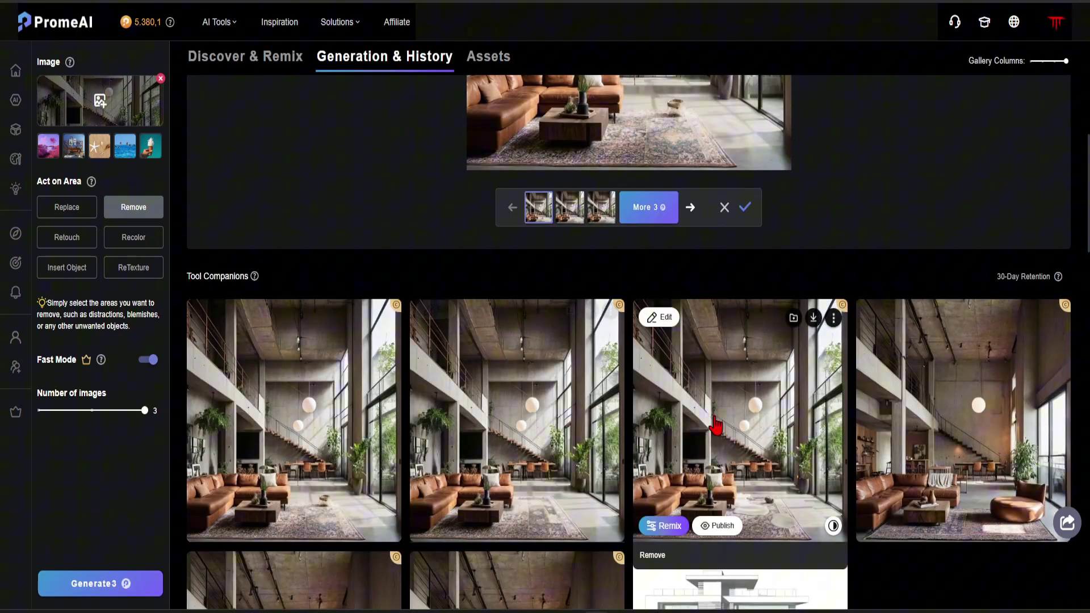
left_click(708, 443)
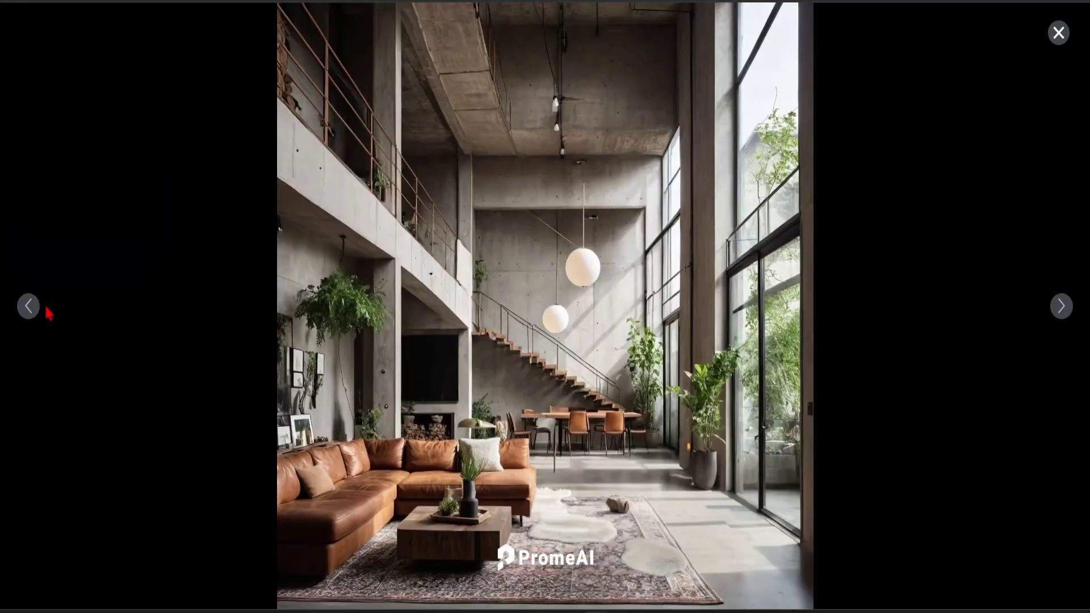
left_click(28, 307)
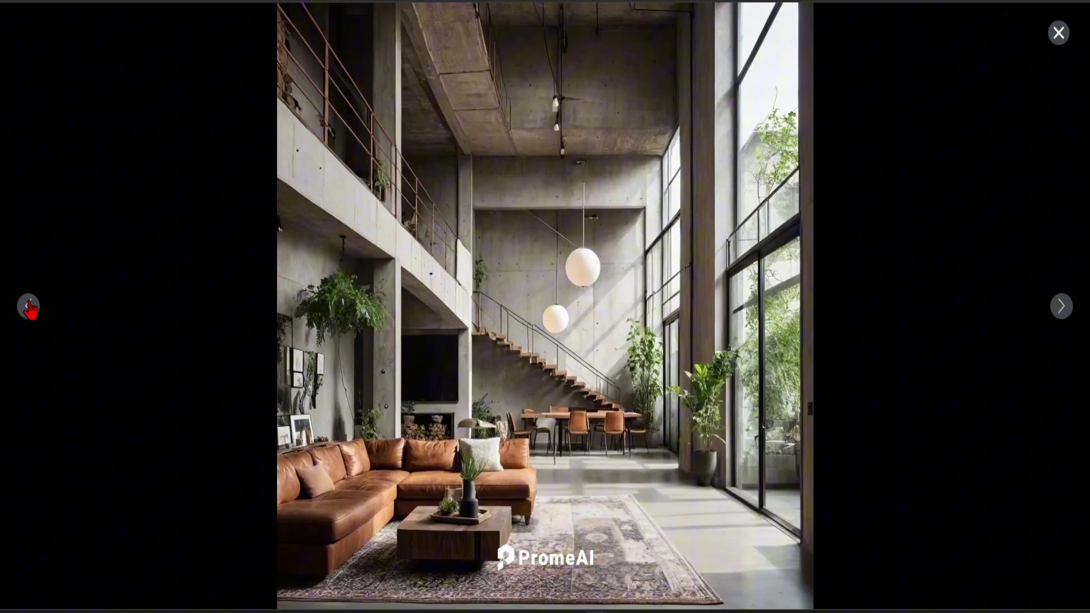
left_click(30, 309)
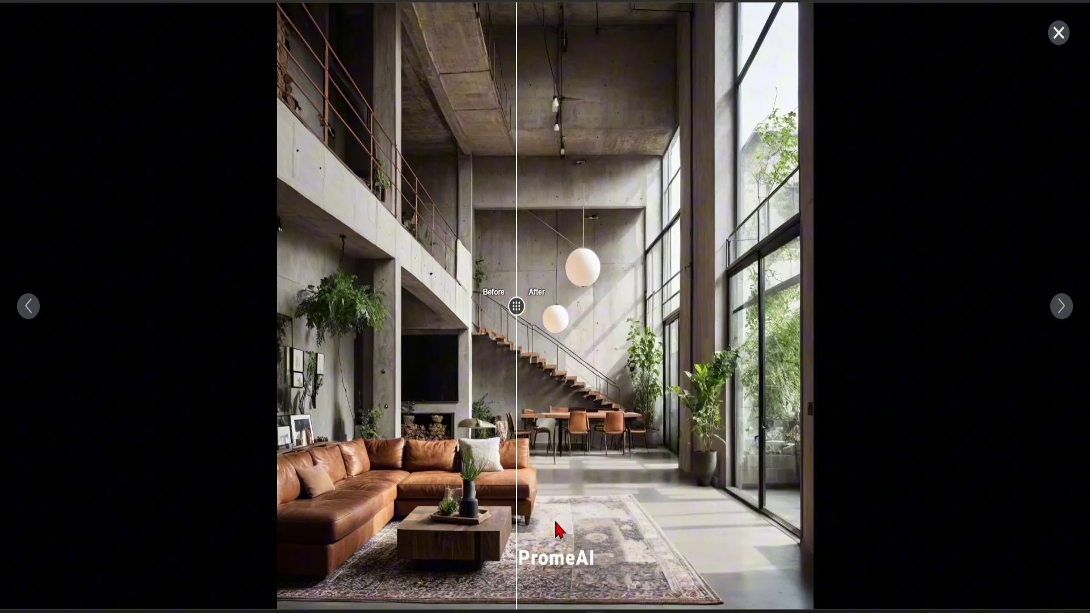
left_click_drag(516, 305, 221, 305)
left_click(597, 579)
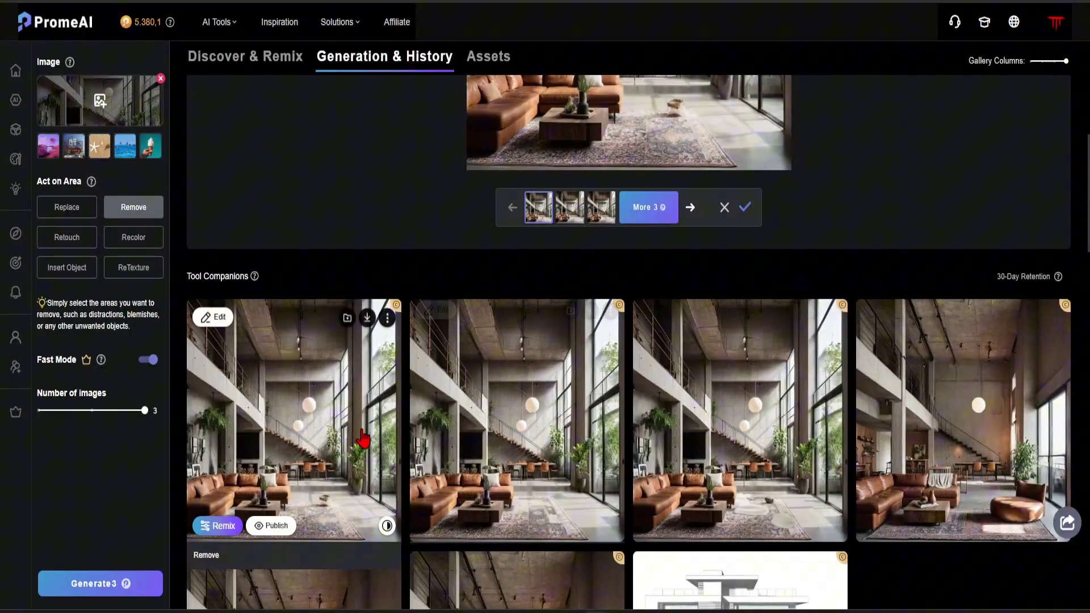
left_click(550, 447)
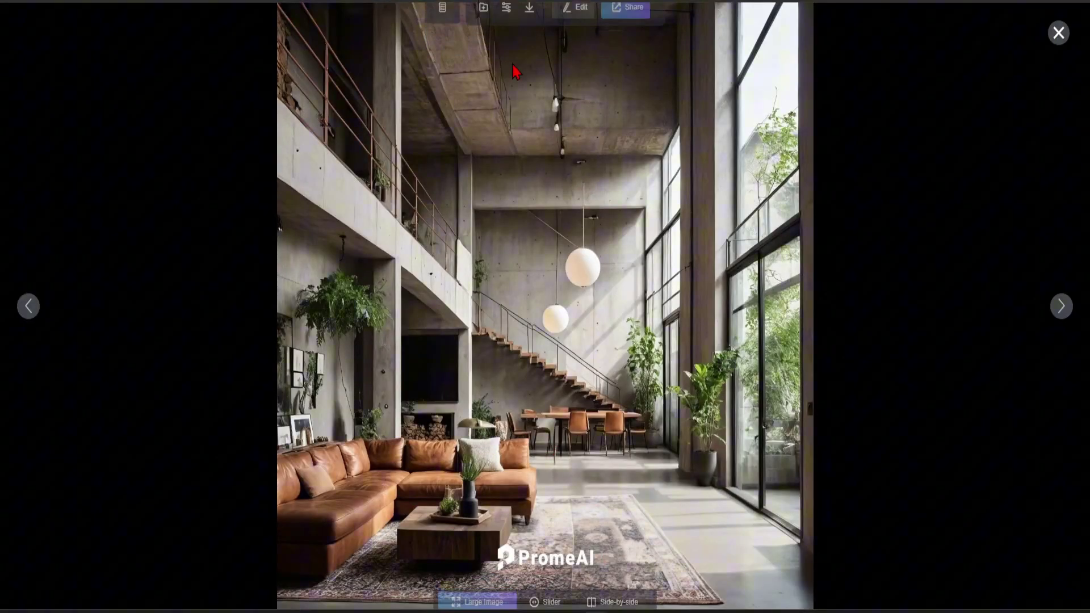
Open this result in Erase & Replace set to Replace, zoomed onto the staircase wall.
left_click(574, 39)
left_click(565, 113)
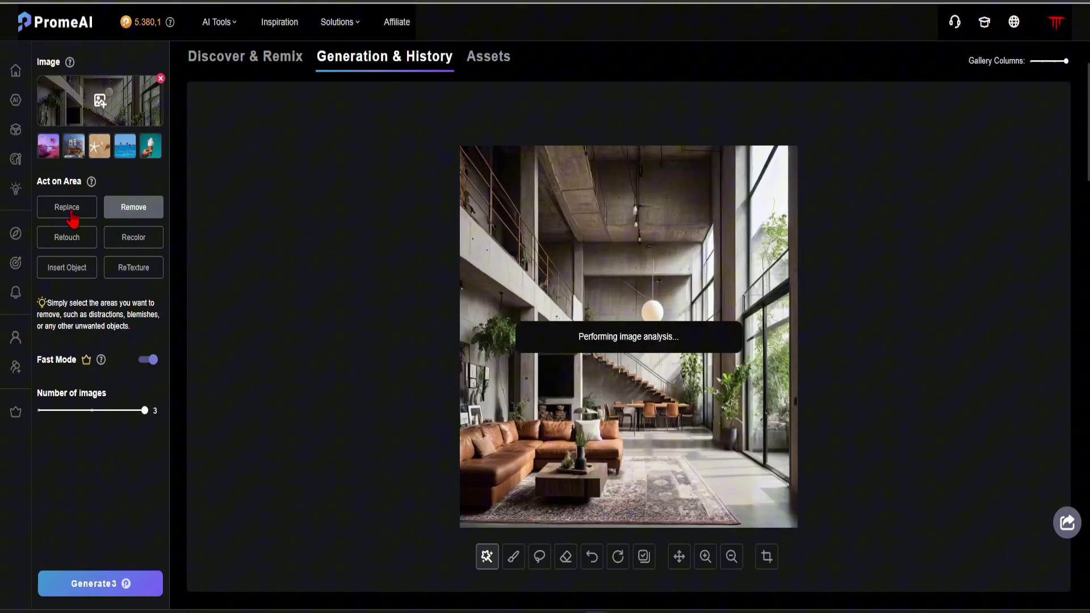
left_click(69, 210)
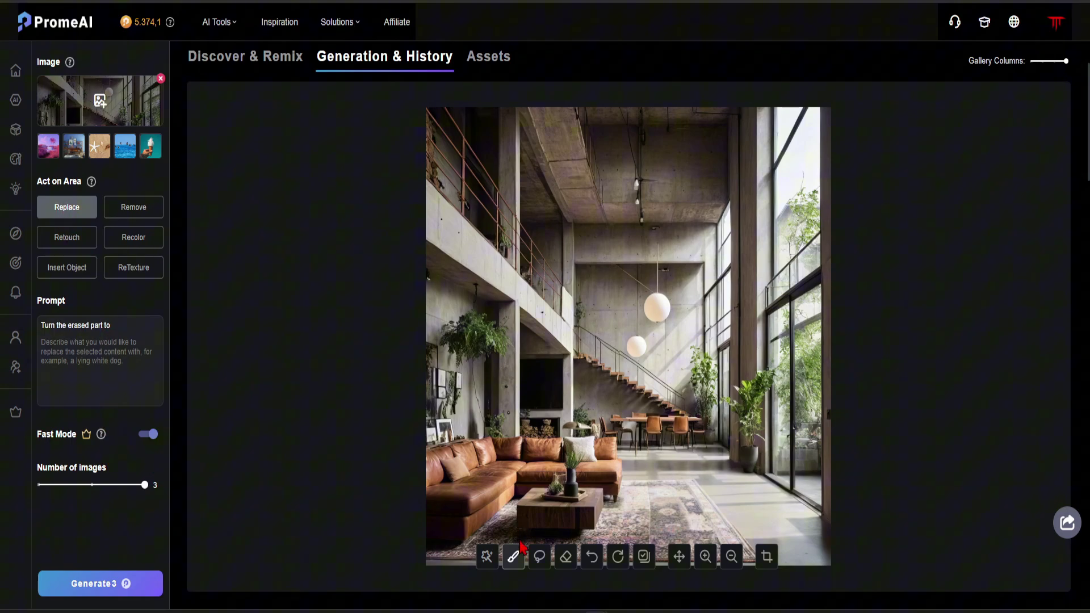
mouse_move(526, 559)
left_click(705, 556)
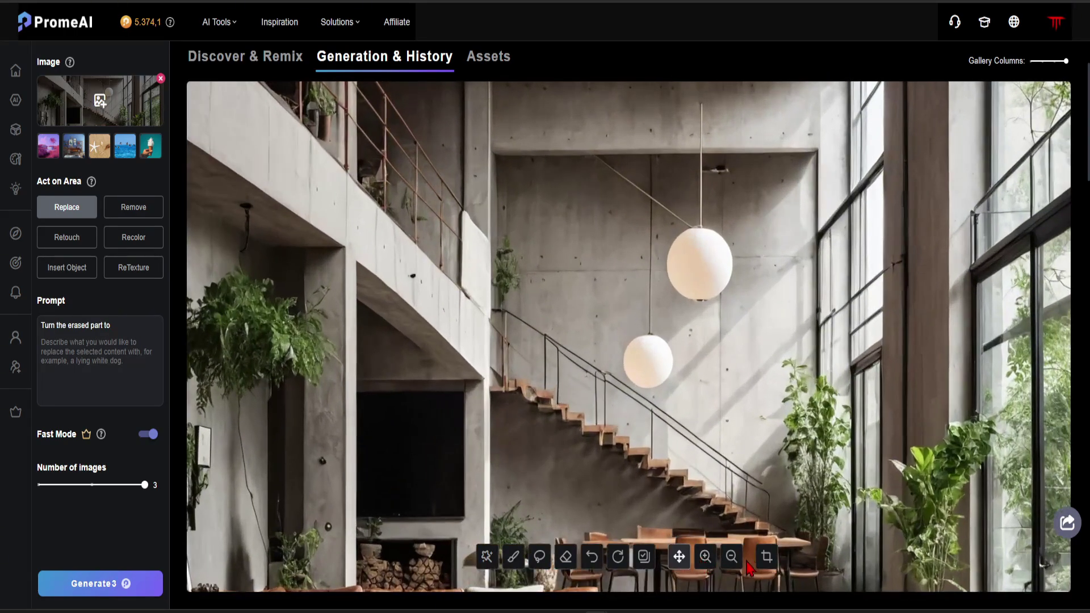
left_click_drag(707, 487, 626, 302)
Mask the bare concrete wall between the pendant lamps, trimming the edges with the eraser.
left_click(513, 556)
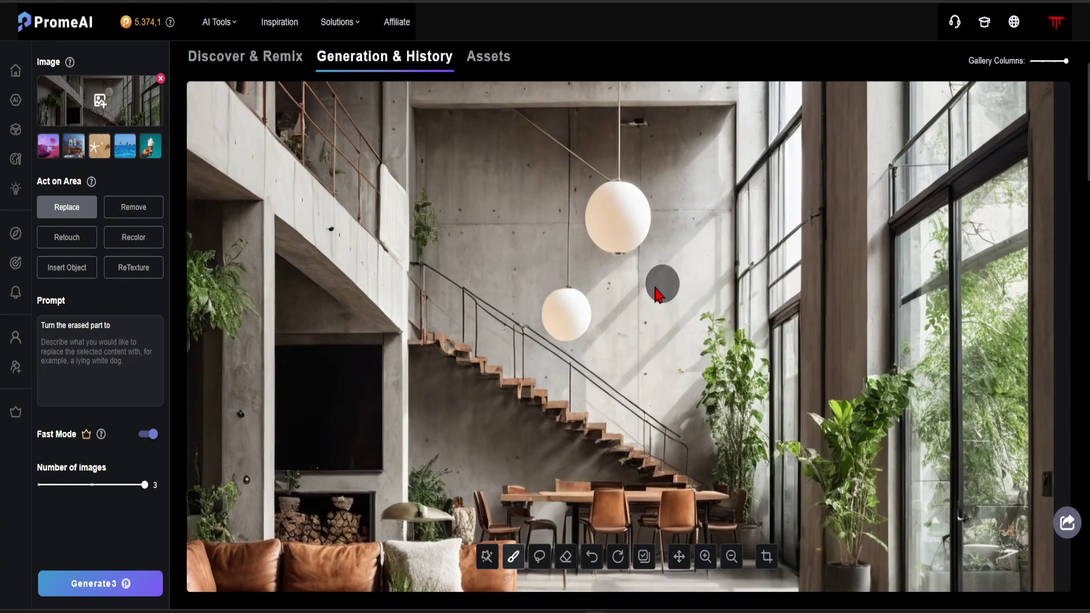
mouse_move(616, 288)
left_mouse_down()
mouse_move(672, 290)
mouse_move(673, 386)
mouse_move(635, 382)
mouse_move(607, 303)
mouse_move(607, 381)
mouse_move(648, 383)
mouse_move(637, 321)
left_mouse_up()
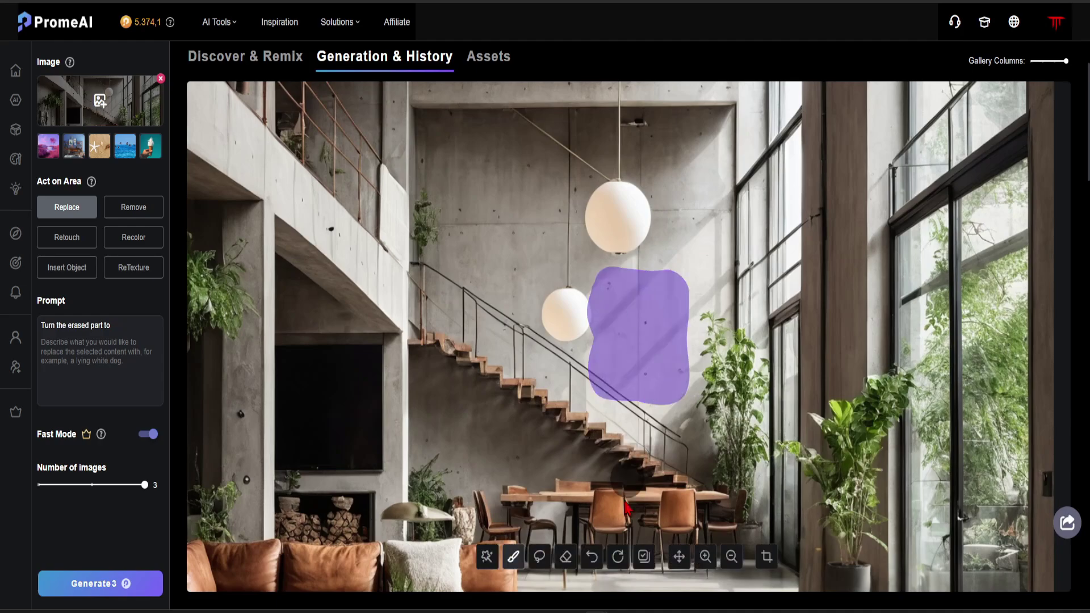
left_click(564, 555)
mouse_move(578, 258)
left_mouse_down()
mouse_move(579, 426)
mouse_move(585, 409)
left_mouse_up()
mouse_move(647, 437)
left_mouse_down()
mouse_move(618, 406)
mouse_move(679, 417)
left_mouse_up()
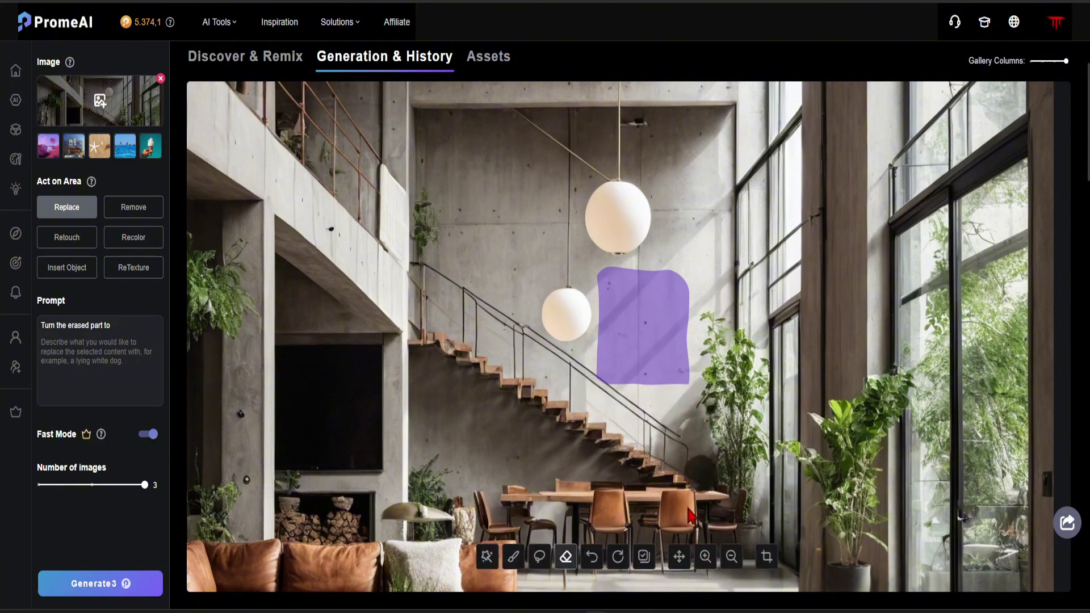
Generate three versions with the prompt 'painting' filling the masked wall.
left_click(731, 558)
left_click(731, 557)
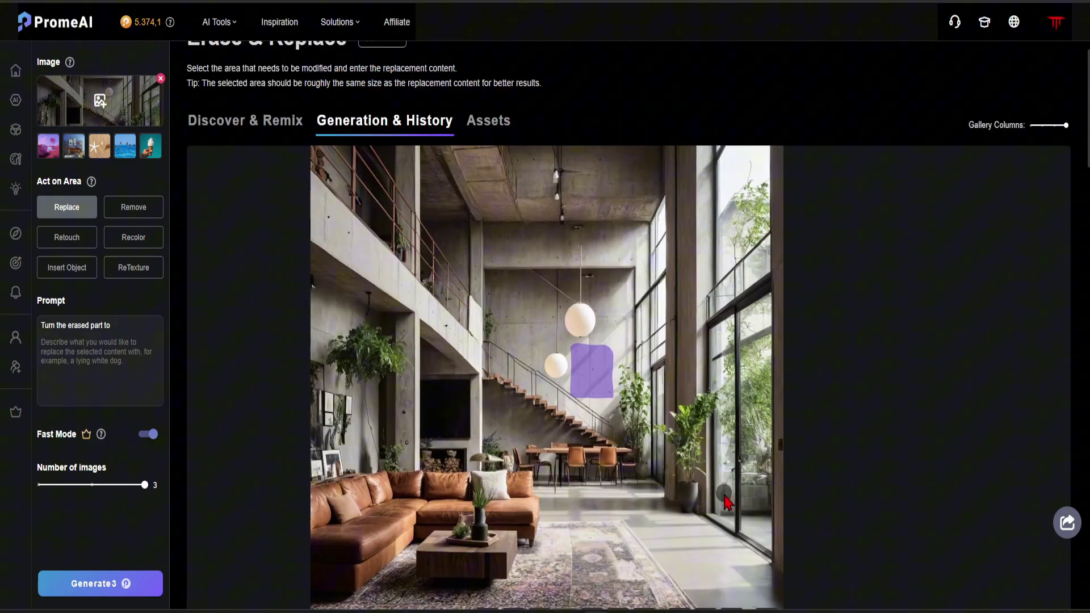
left_click(731, 558)
left_click(705, 557)
left_click(679, 557)
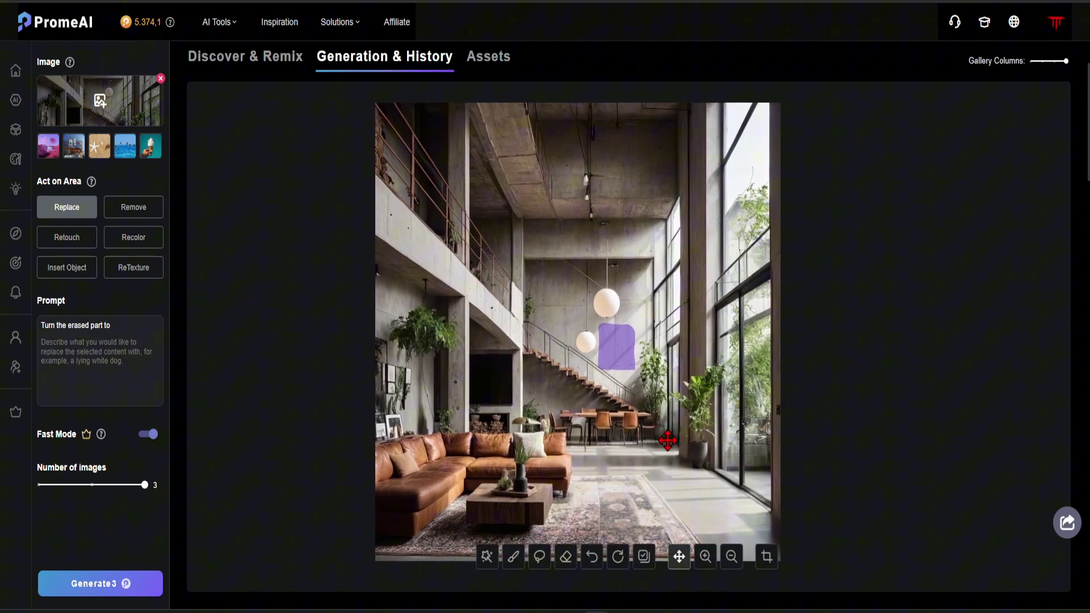
type("painting")
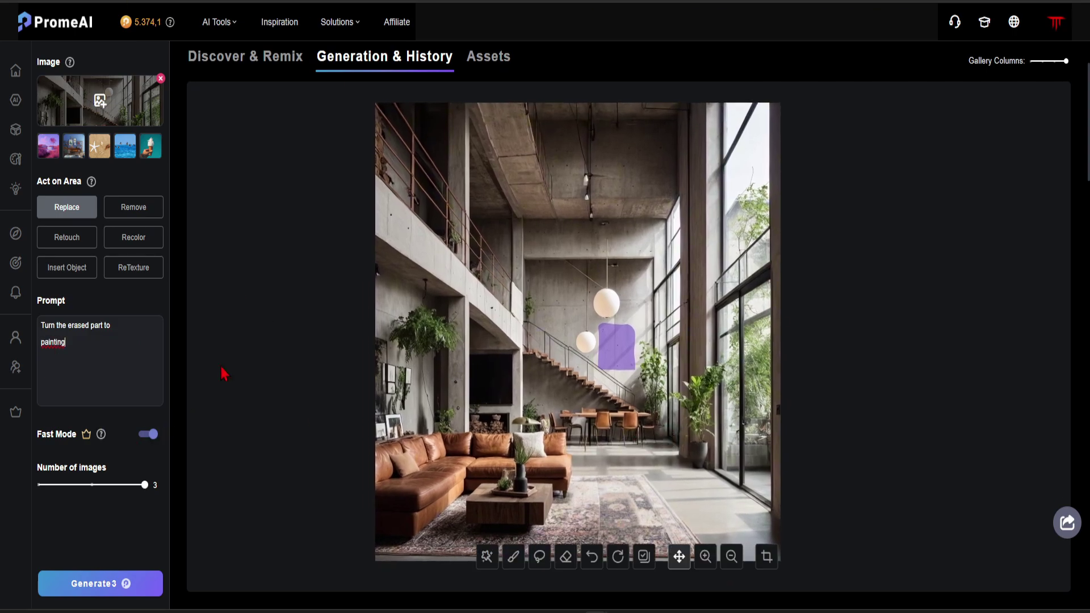
left_click(125, 589)
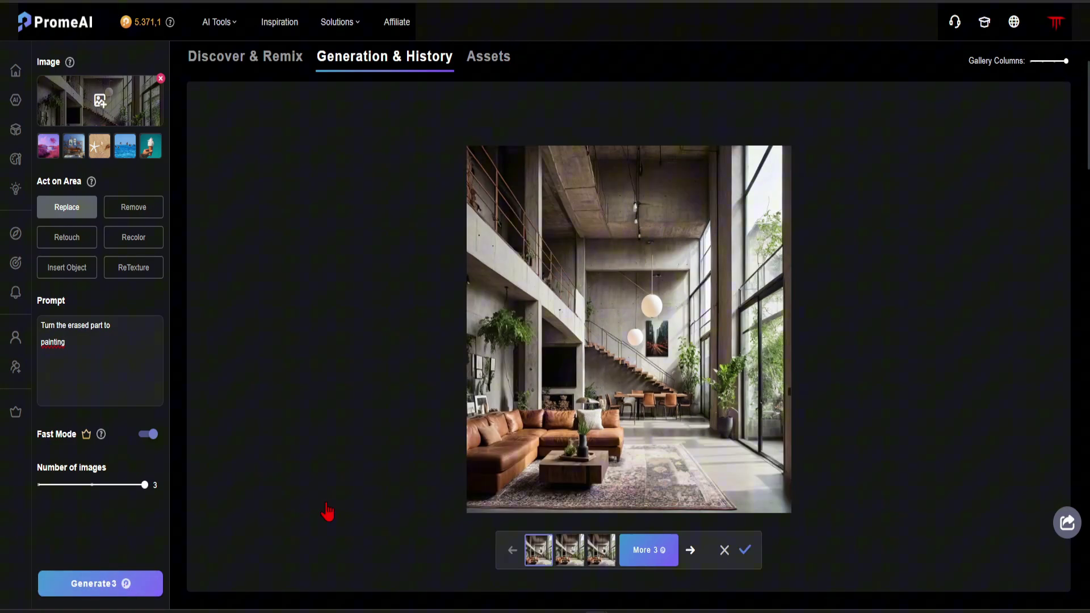
Browse the painting results full screen and compare the colourful painting version with the original.
scroll(328, 513, "down", 5)
left_click(715, 405)
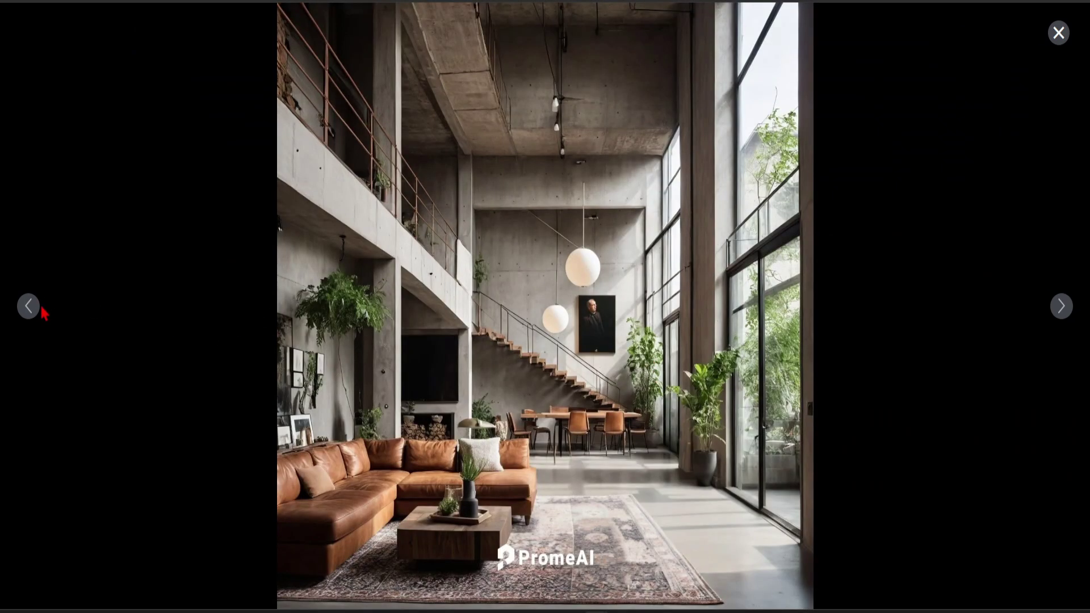
left_click(40, 307)
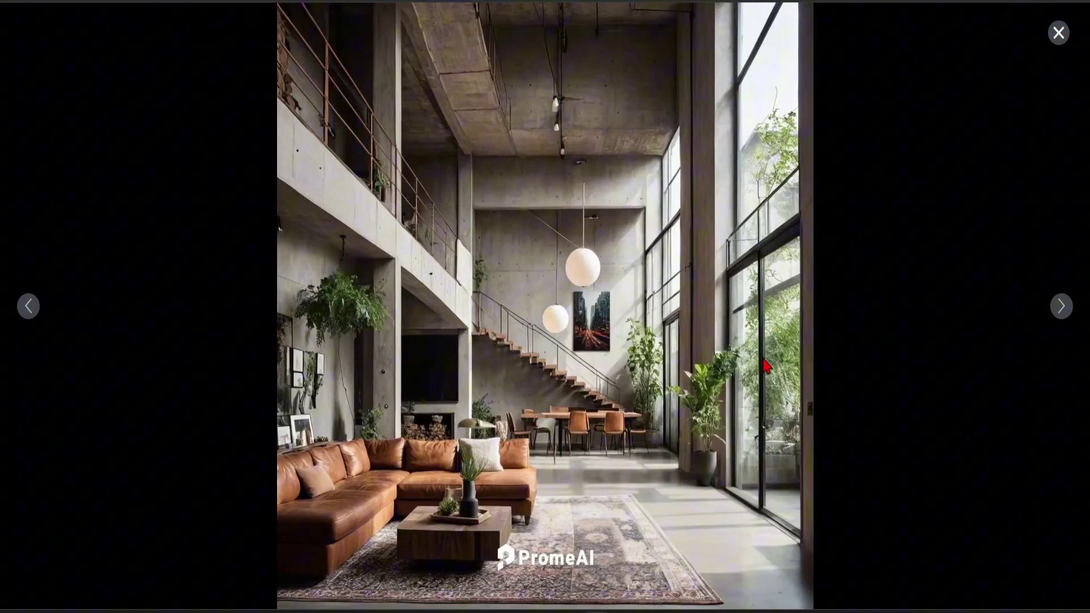
left_click(543, 591)
left_click_drag(550, 309, 386, 273)
left_click(479, 589)
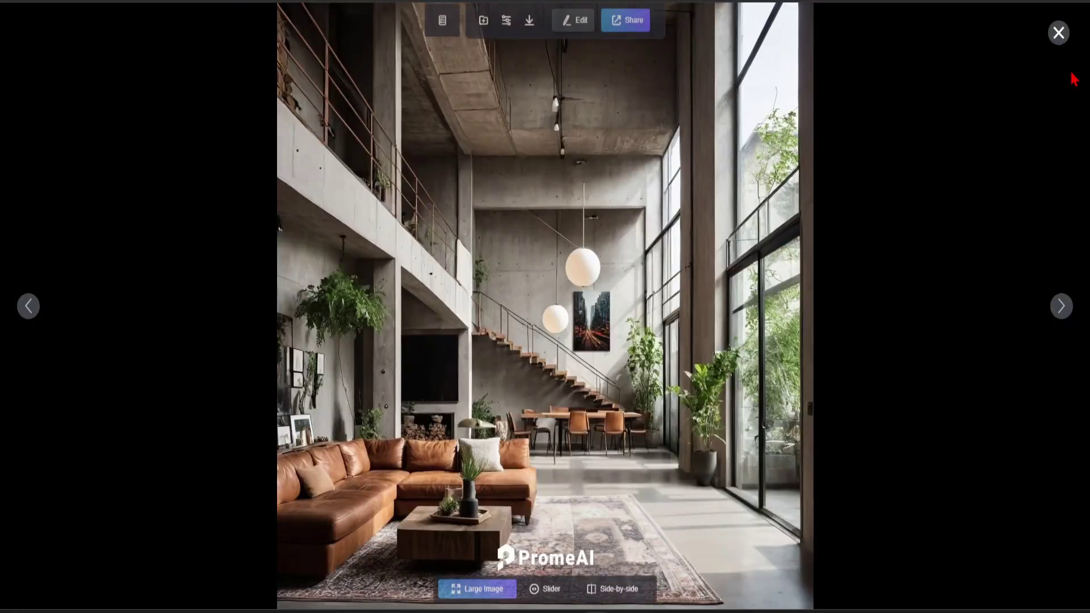
Cut out the beige leather armchair photo with the Background Remover onto a transparent background.
left_click(1058, 32)
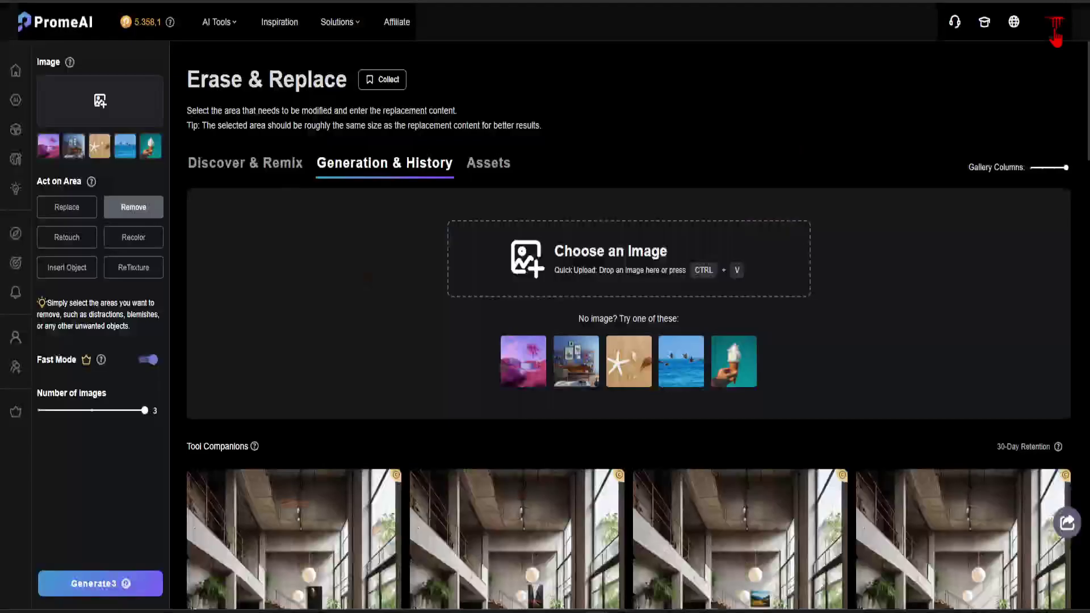
left_click(15, 100)
scroll(136, 237, "down", 5)
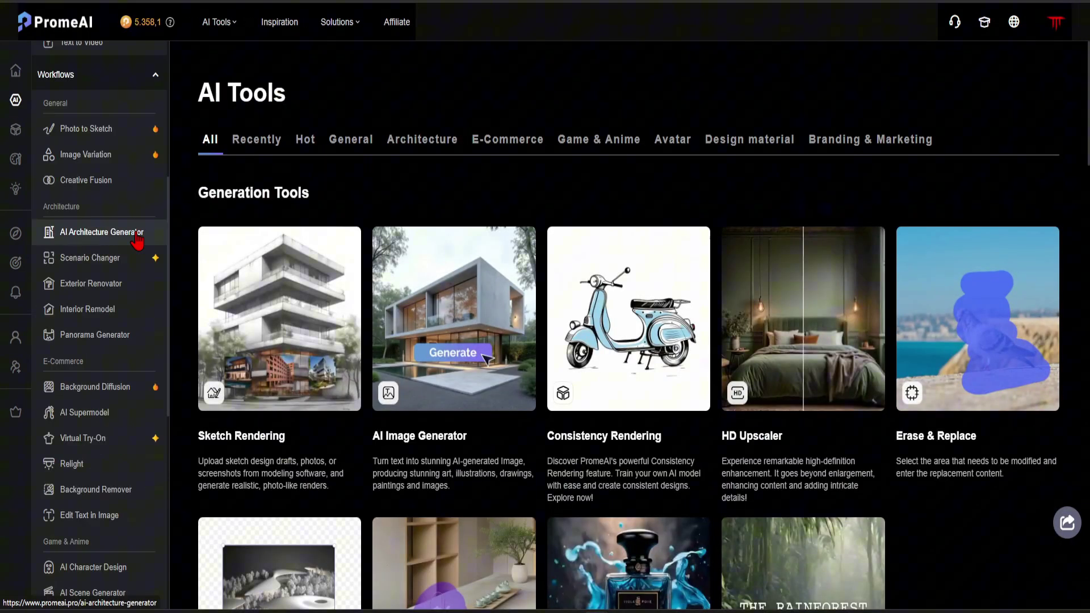
left_click(95, 489)
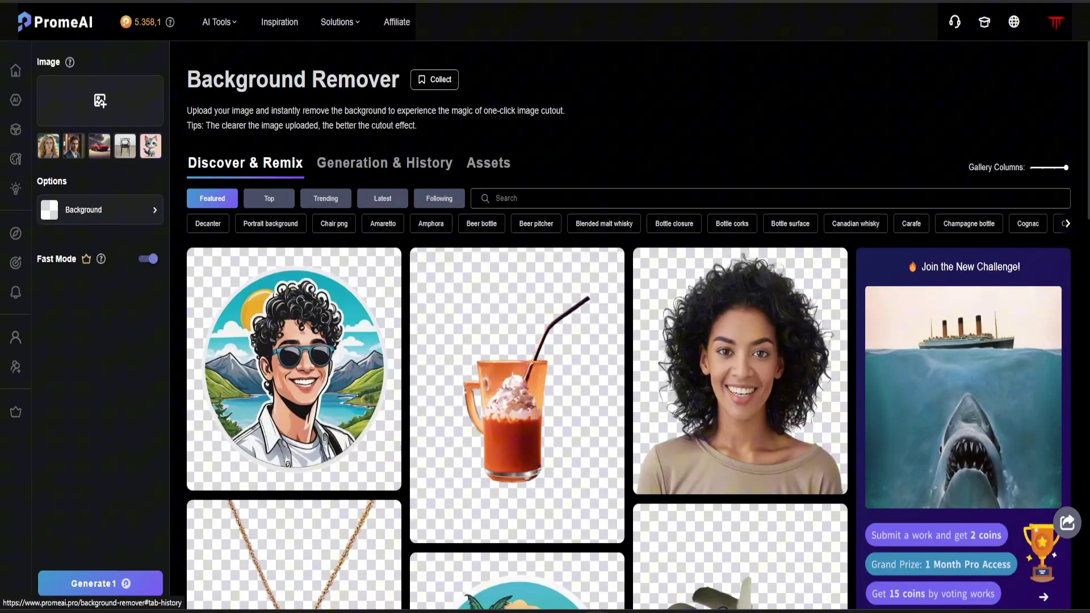
left_click_drag(0, 109, 132, 111)
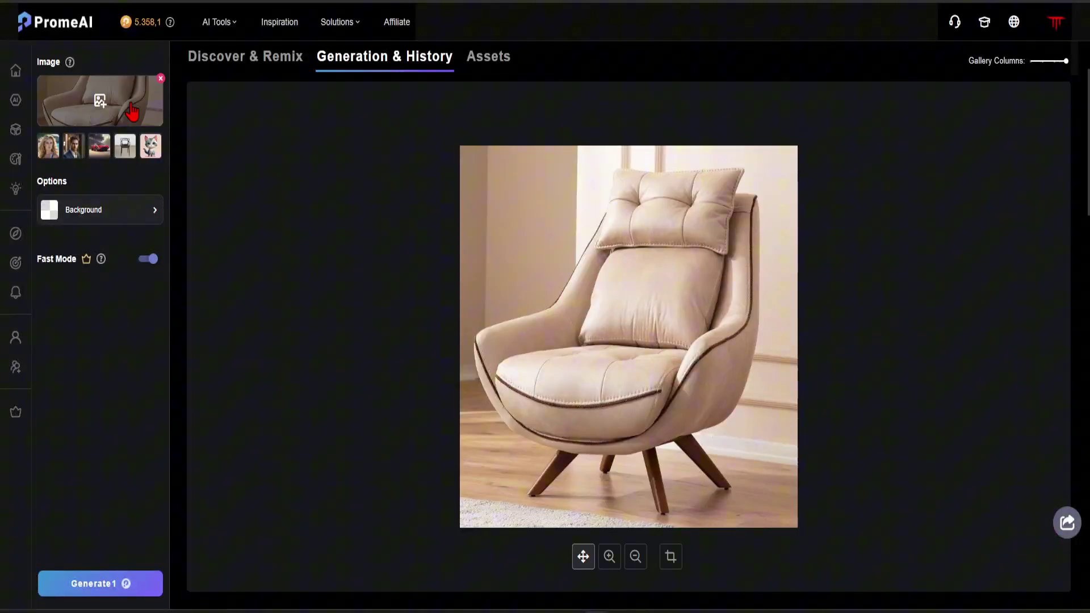
left_click(132, 586)
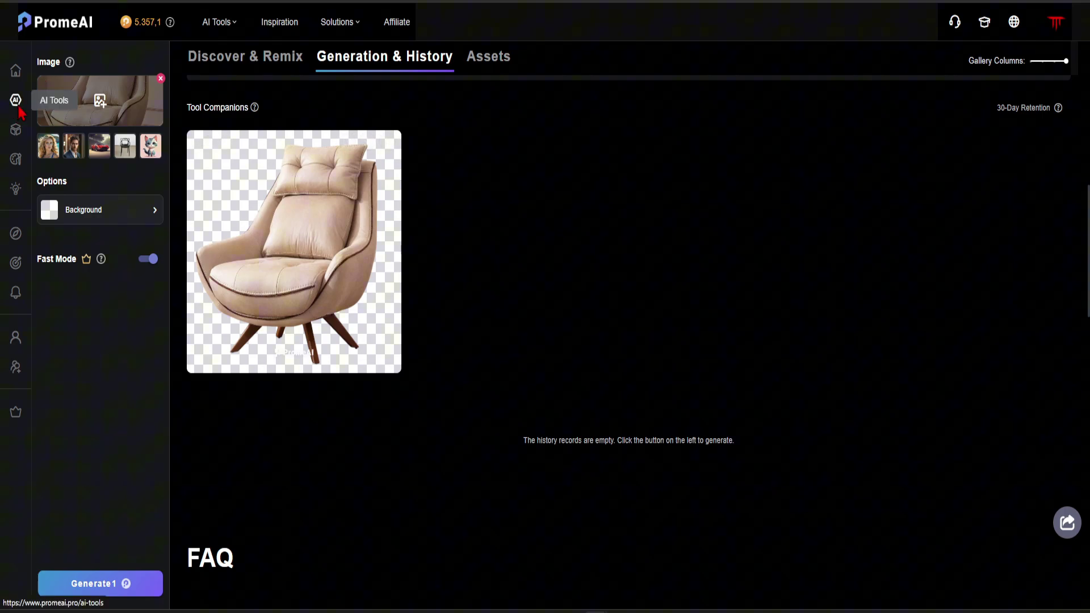
left_click(17, 103)
Load the beige armchair cut-out as the Erase & Replace sketch image, shrunk and positioned.
left_click(91, 225)
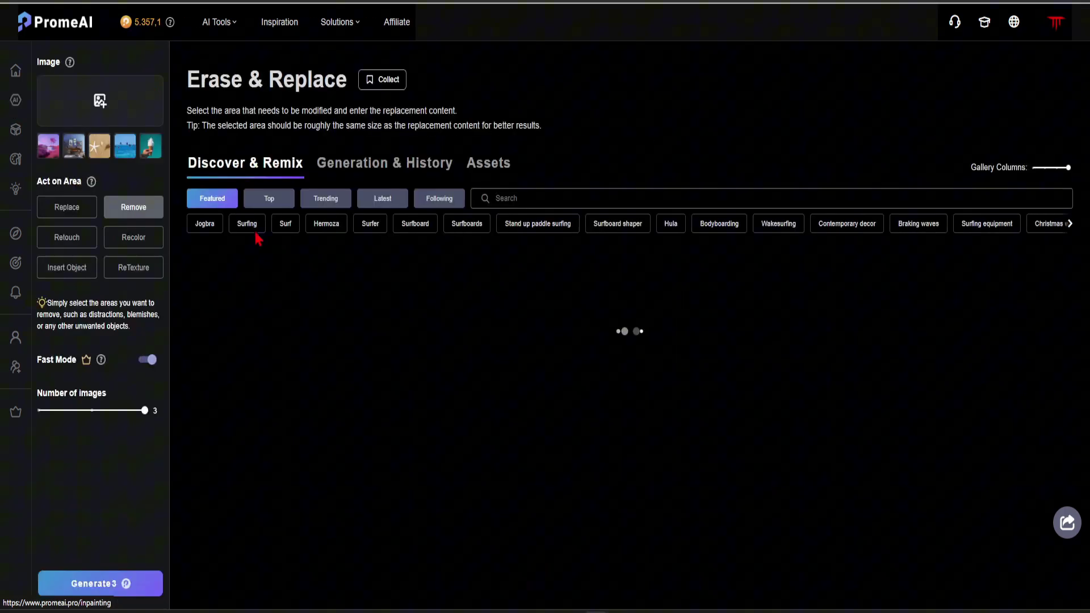
left_click(375, 166)
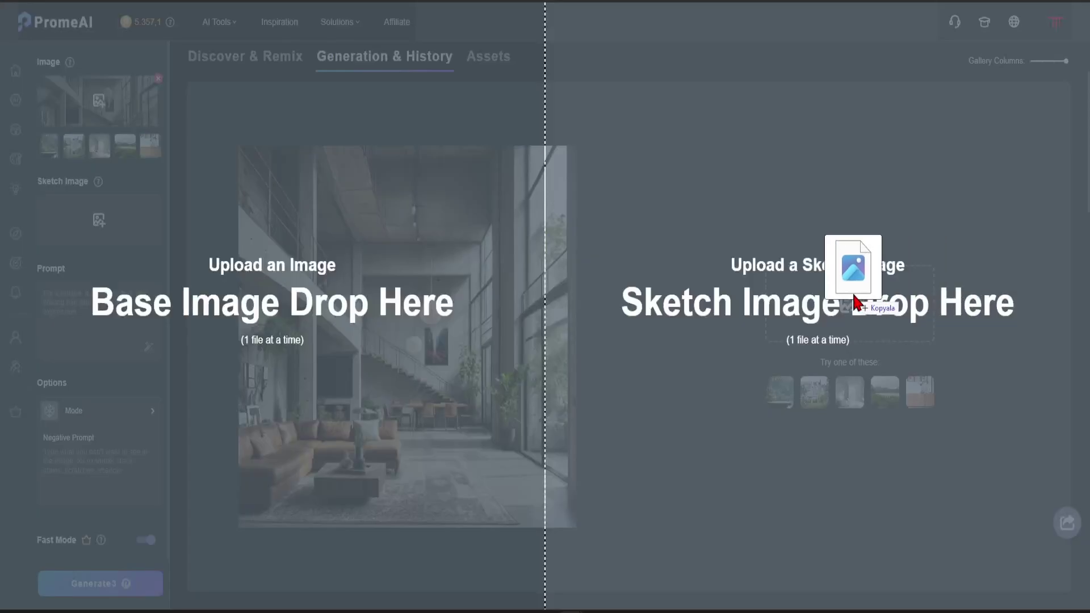
left_click_drag(852, 268, 761, 304)
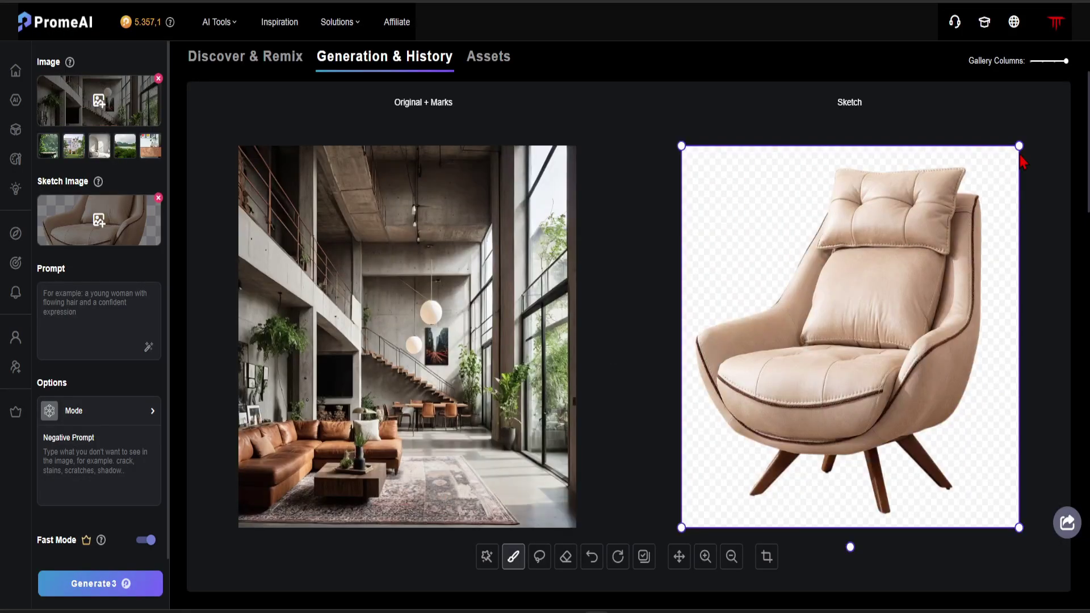
mouse_move(1017, 147)
left_mouse_down()
mouse_move(890, 257)
mouse_move(802, 384)
left_mouse_up()
mouse_move(758, 441)
left_mouse_down()
mouse_move(861, 416)
mouse_move(939, 414)
mouse_move(911, 428)
left_mouse_up()
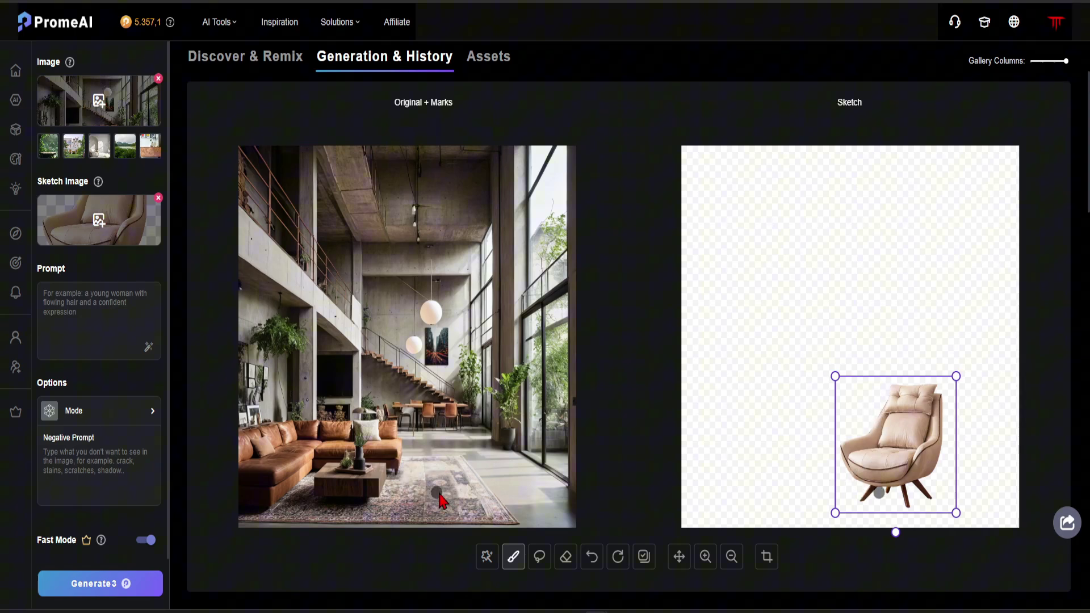
mouse_move(948, 385)
left_mouse_down()
mouse_move(968, 384)
mouse_move(895, 448)
mouse_move(955, 397)
left_mouse_up()
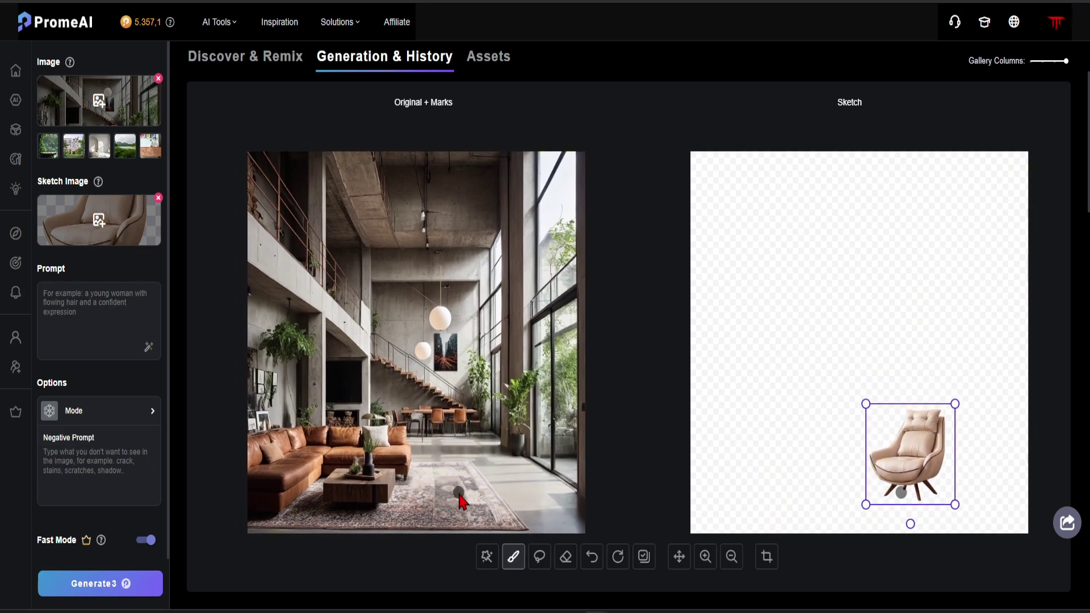
left_click_drag(511, 475, 504, 462)
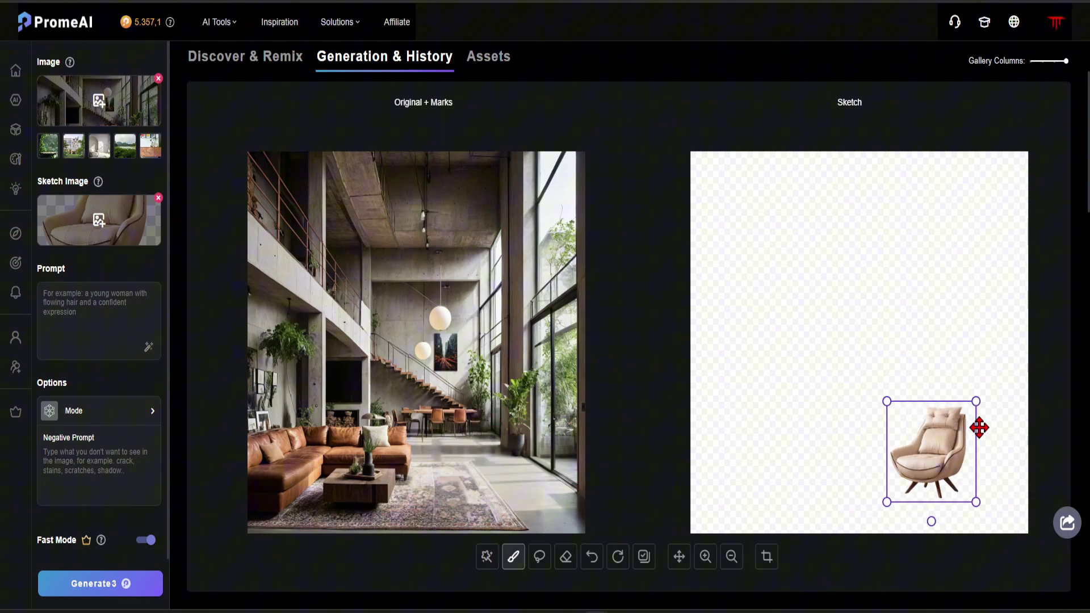
left_click_drag(969, 423, 965, 414)
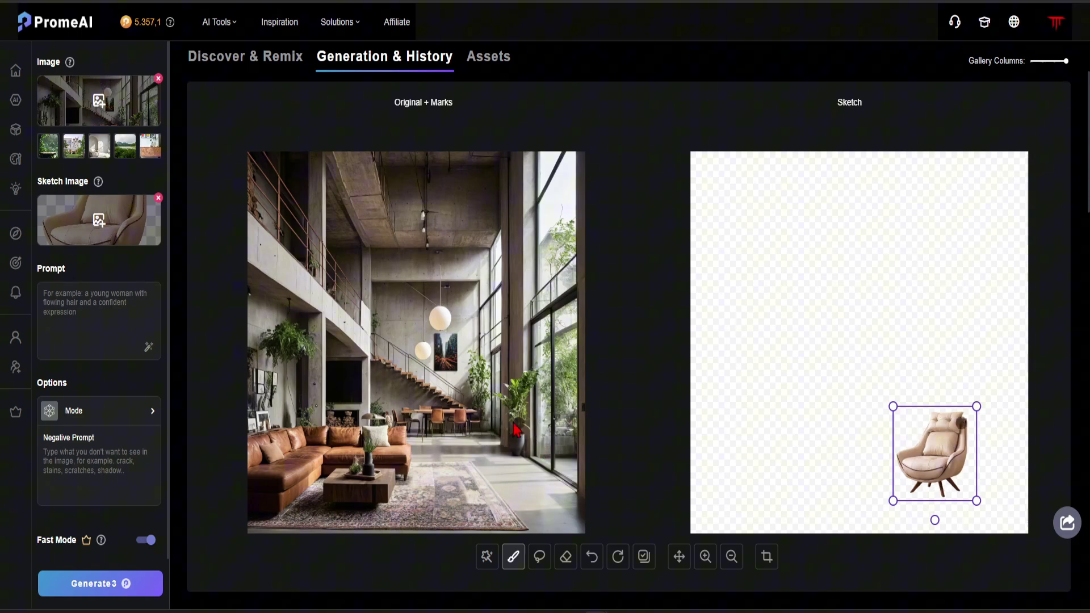
Brush the floor area for the chair, enter prompt 'beige leather sofa', keep Structure mode.
mouse_move(491, 411)
left_mouse_down()
mouse_move(472, 452)
mouse_move(476, 481)
mouse_move(509, 500)
mouse_move(524, 423)
mouse_move(484, 474)
mouse_move(510, 437)
left_mouse_up()
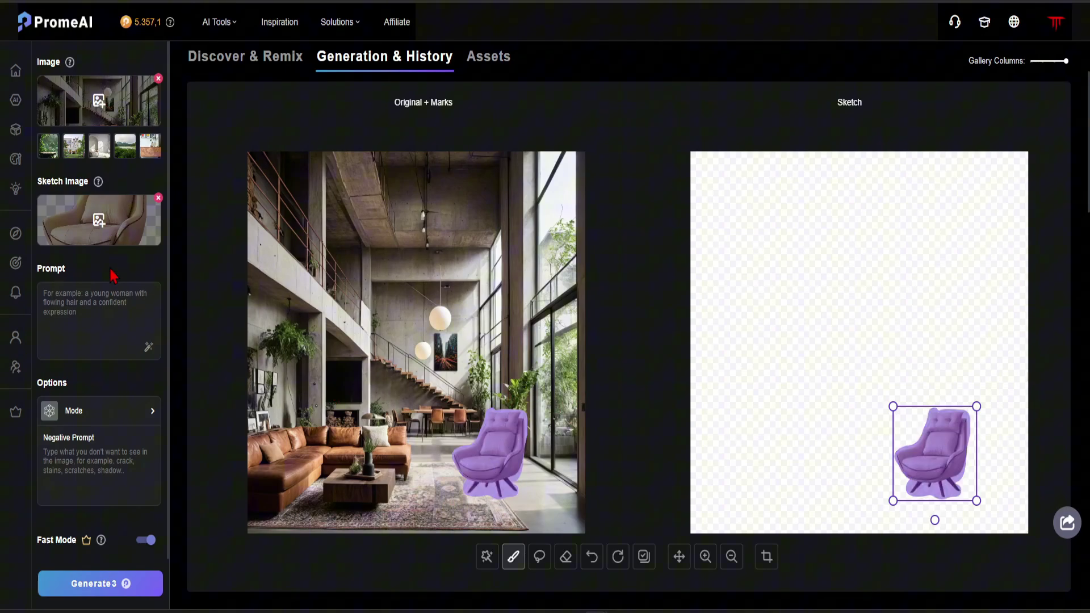
left_click(76, 299)
type("beige leather sofa")
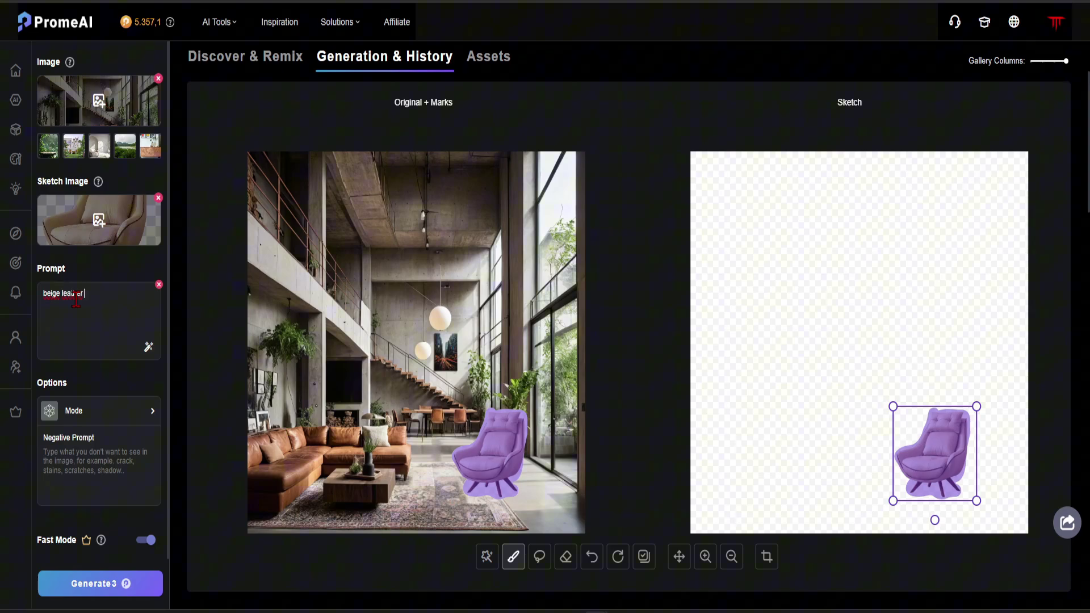
left_click(102, 422)
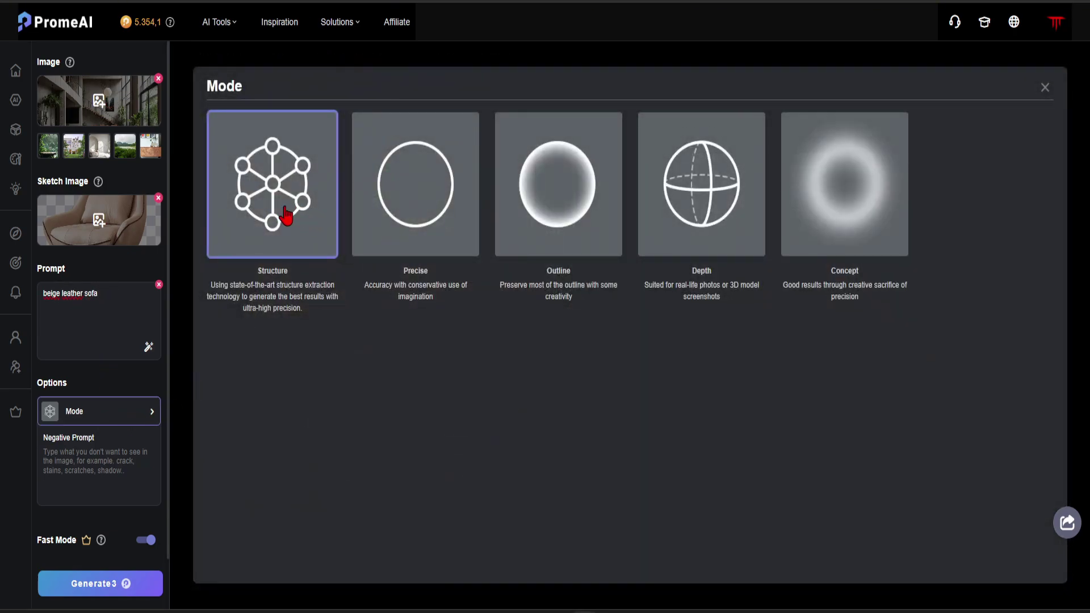
left_click(1045, 86)
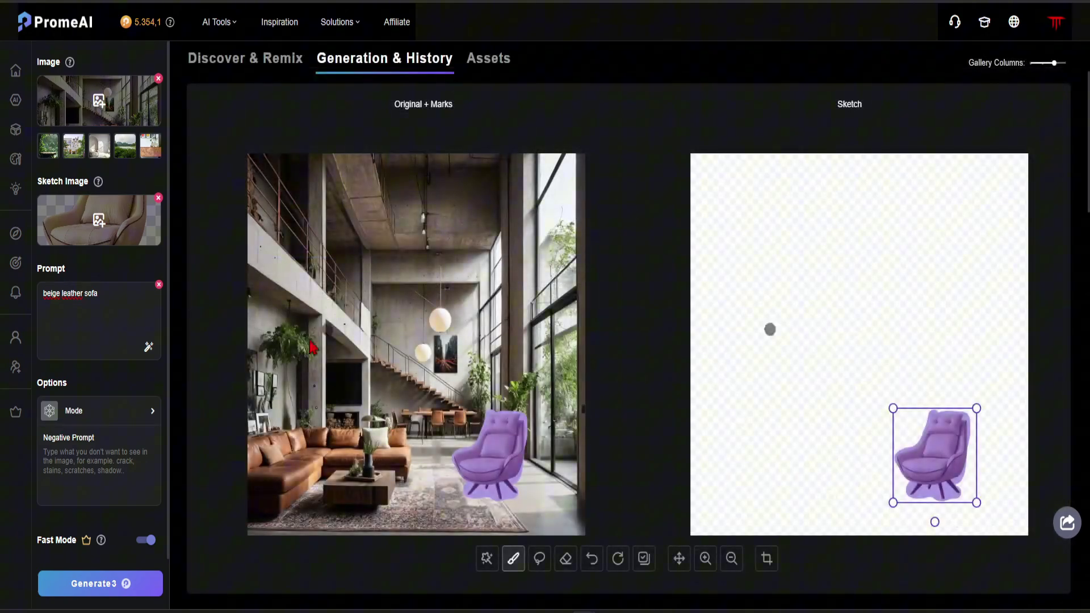
Generate the armchair insertion and compare the results with the original using the before/after slider.
left_click(126, 591)
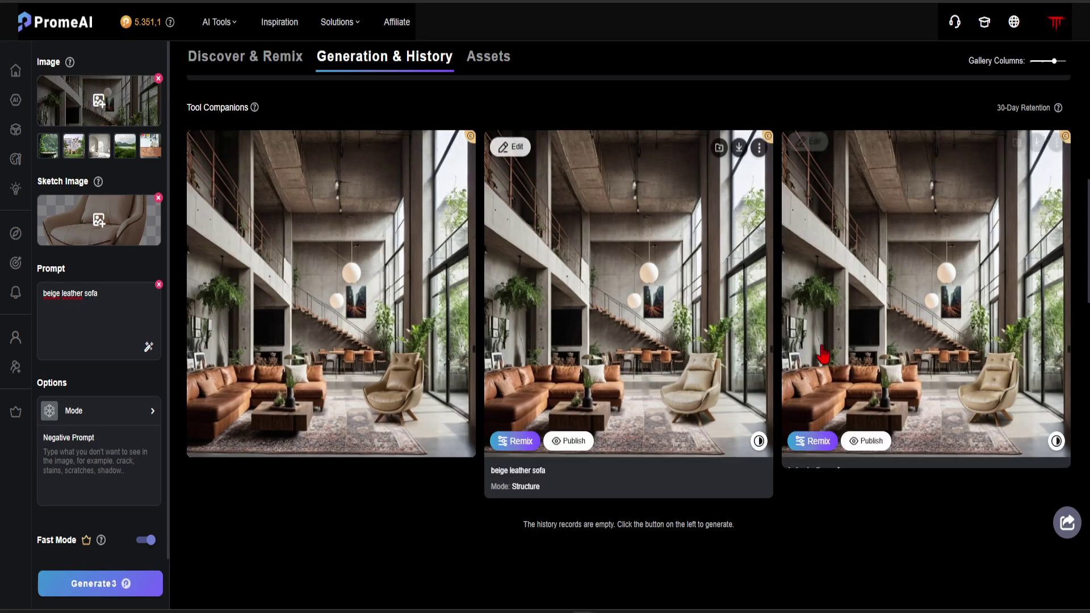
left_click(860, 328)
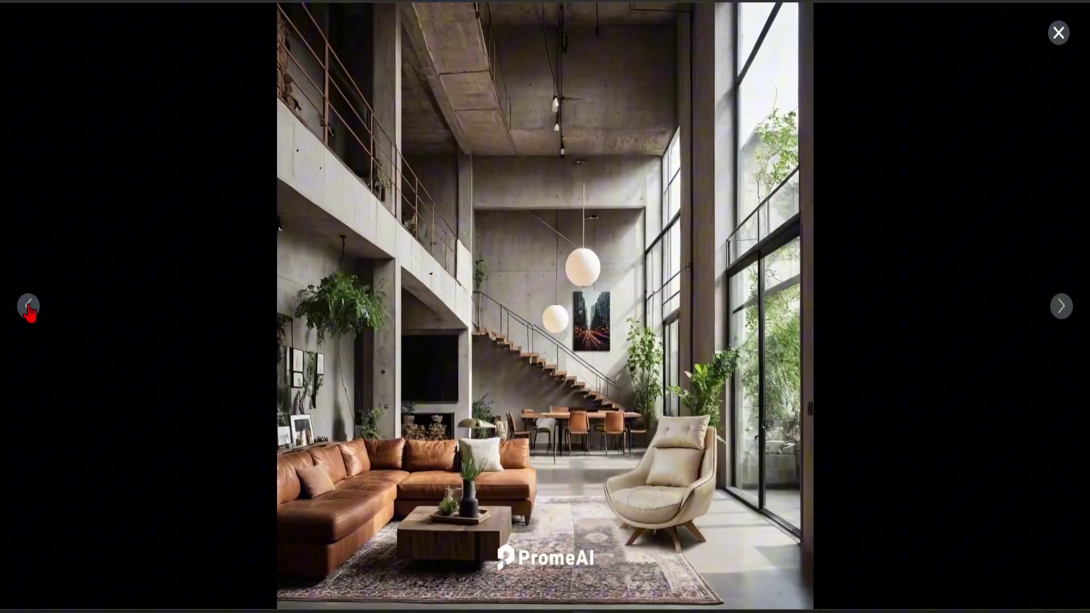
left_click(28, 306)
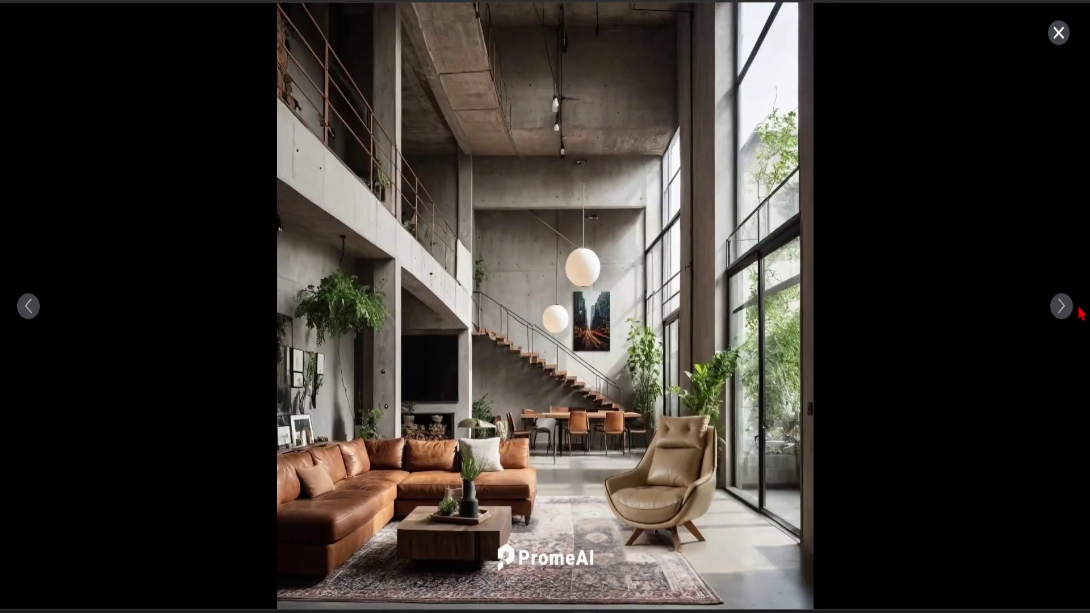
left_click(554, 576)
left_click_drag(564, 310, 287, 244)
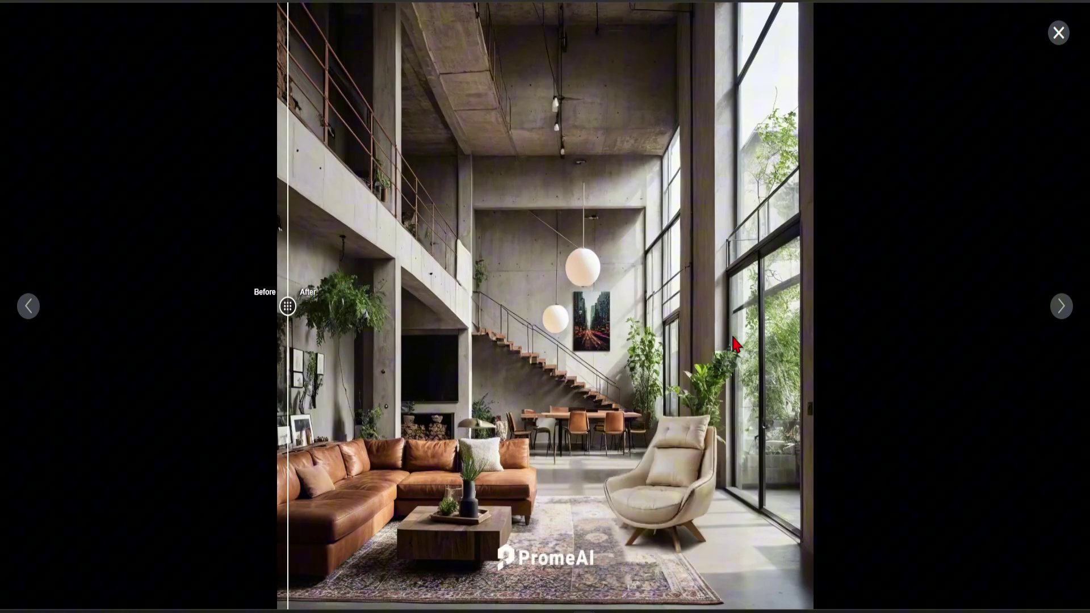
left_click(1059, 34)
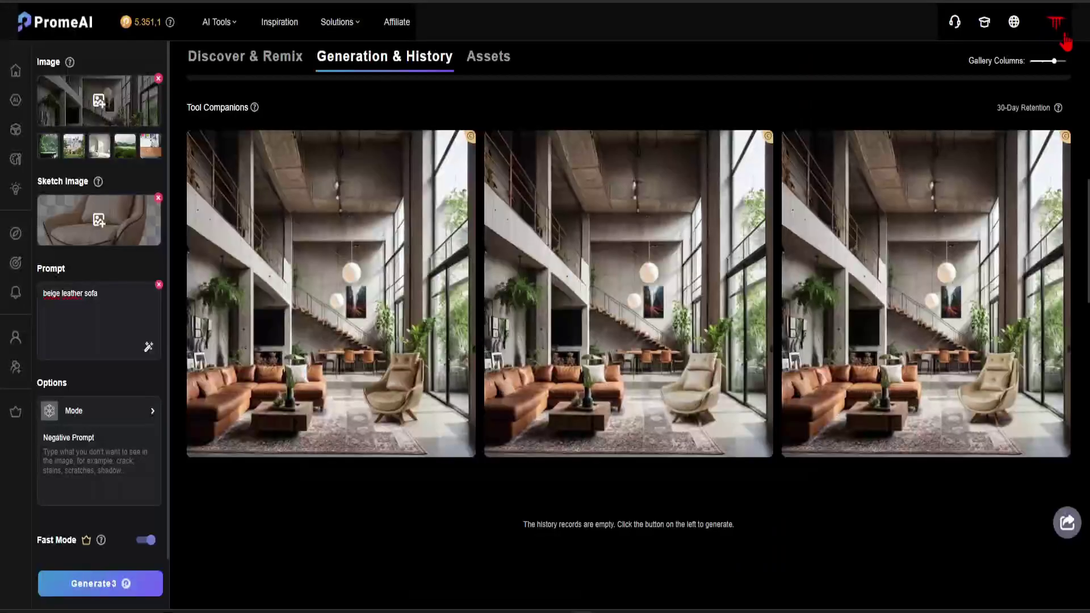
left_click(730, 236)
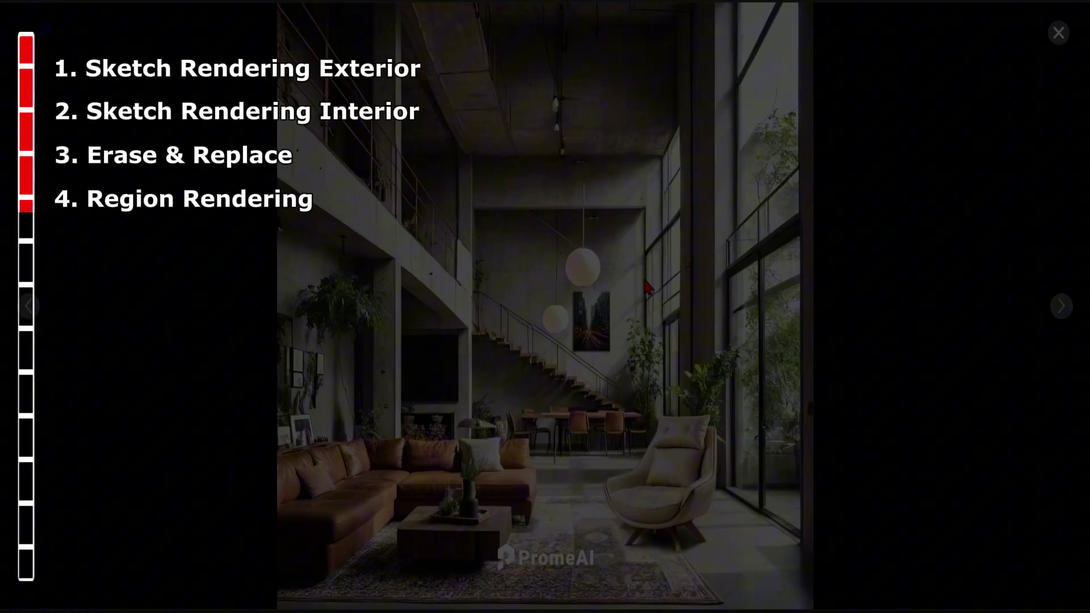
Outpaint the loft render at Original 1843×1843 with Fast Mode on, showing results in three columns.
left_click(574, 37)
left_click(553, 139)
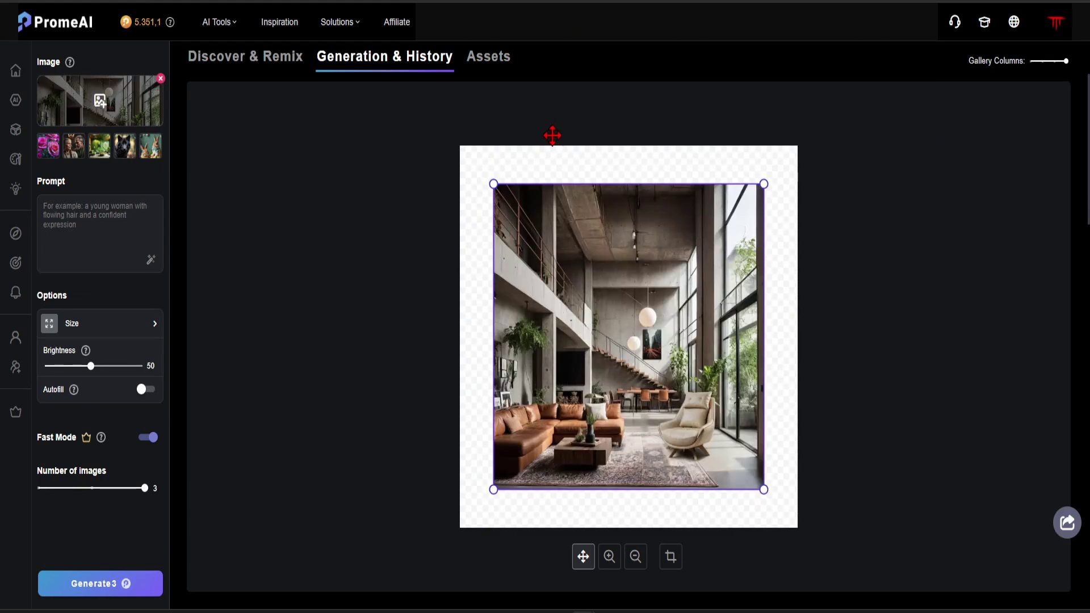
left_click(101, 326)
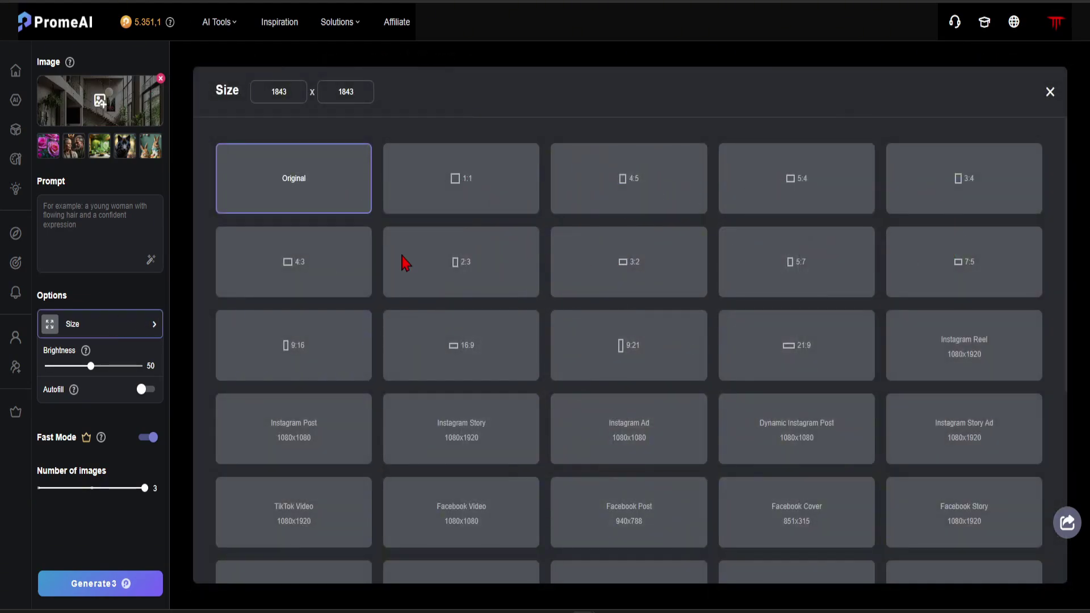
scroll(846, 414, "down", 3)
scroll(846, 414, "up", 3)
left_click(1049, 92)
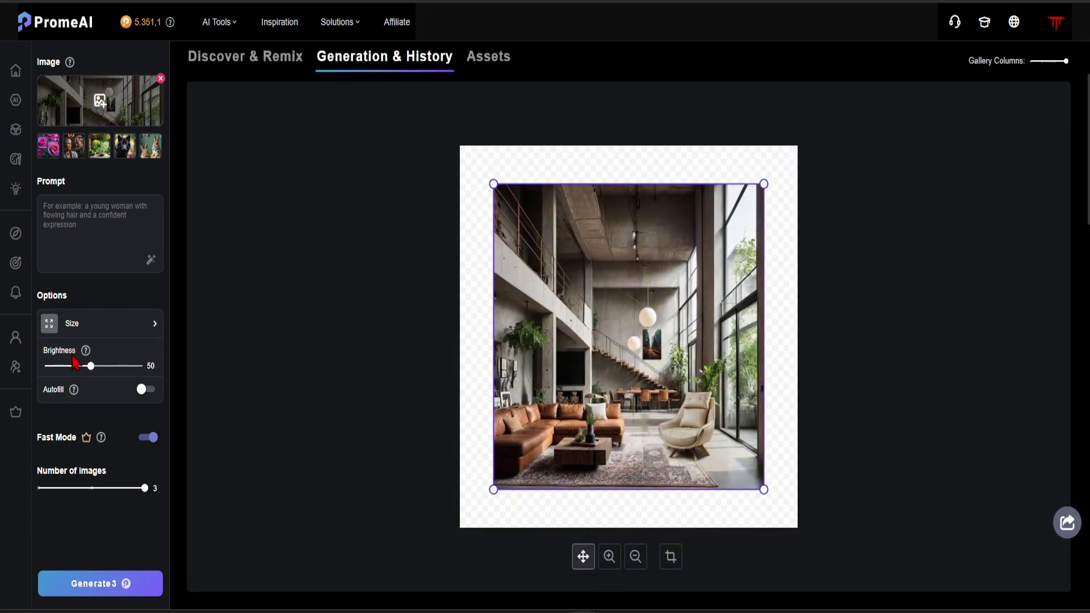
left_click(147, 440)
left_click(147, 440)
left_click(129, 595)
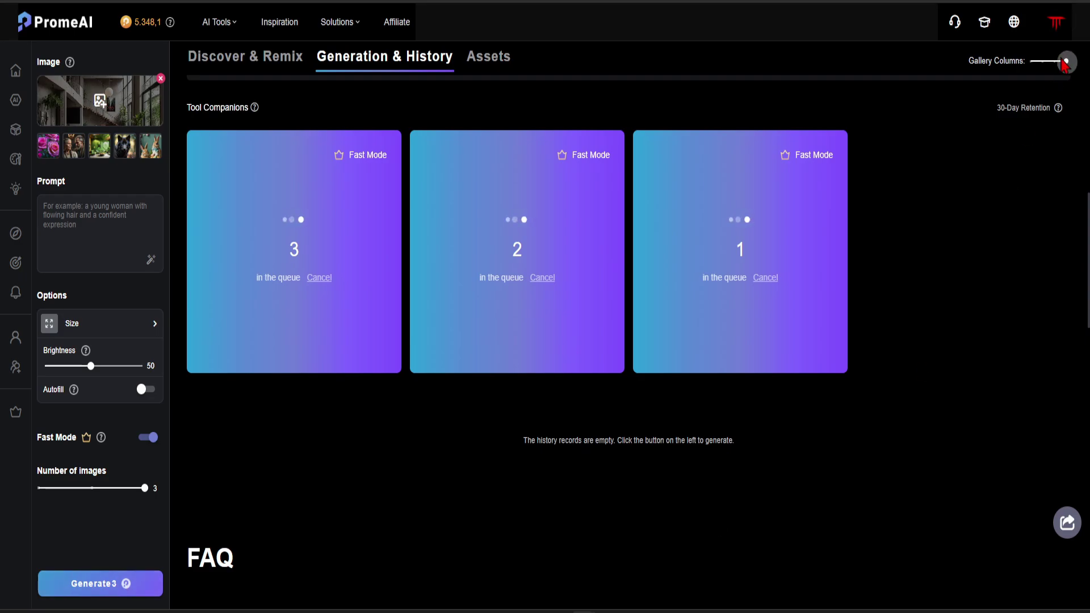
left_click_drag(1065, 61, 1054, 61)
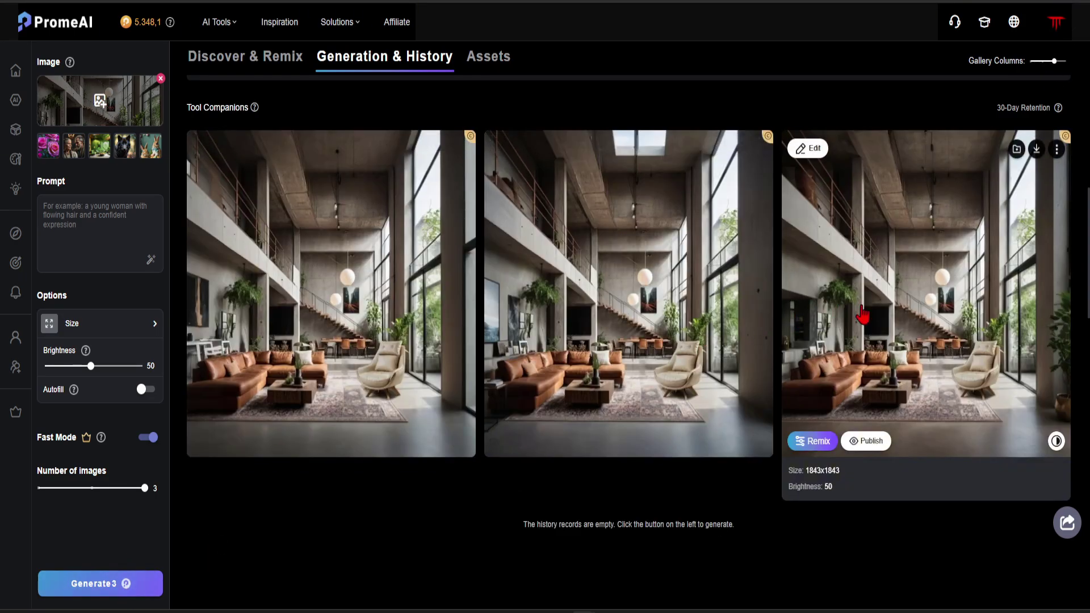
Step through the outpainted lofts side by side with the original, then return to Large Image.
left_click(861, 314)
left_click(620, 573)
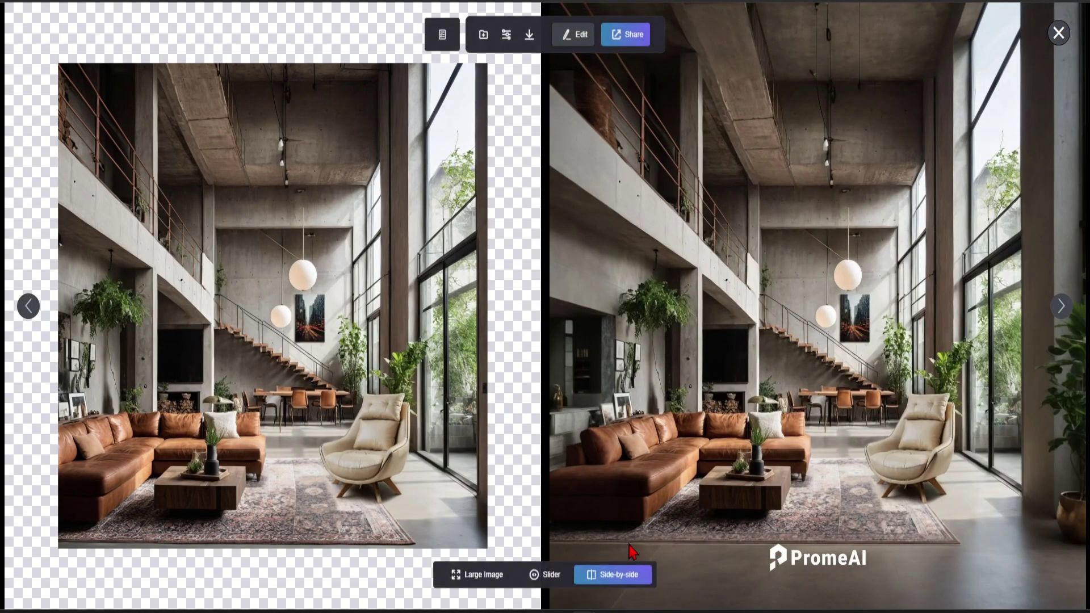
left_click(26, 311)
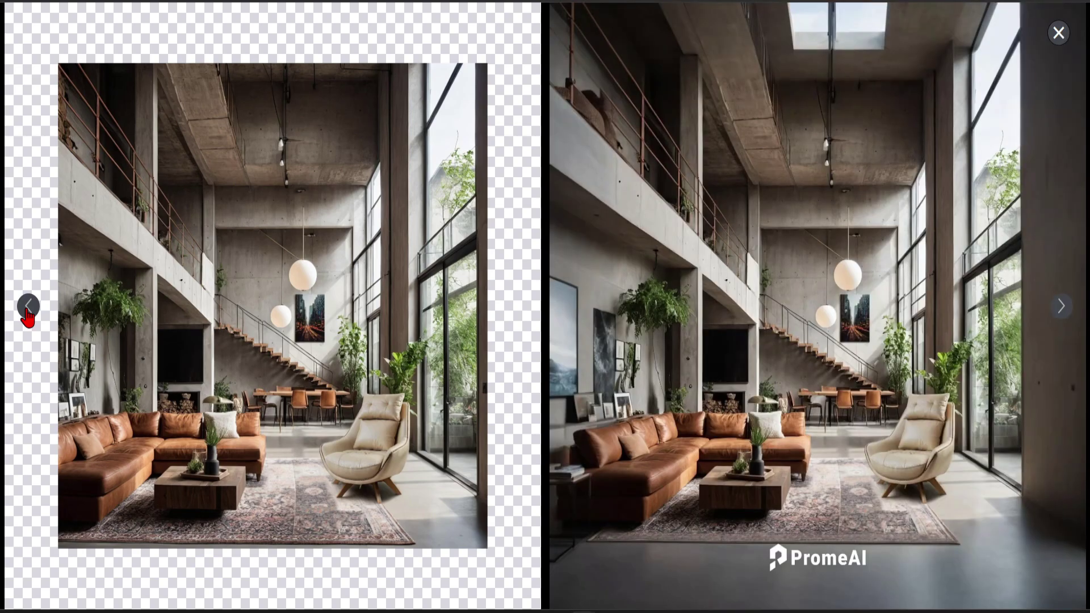
left_click(26, 311)
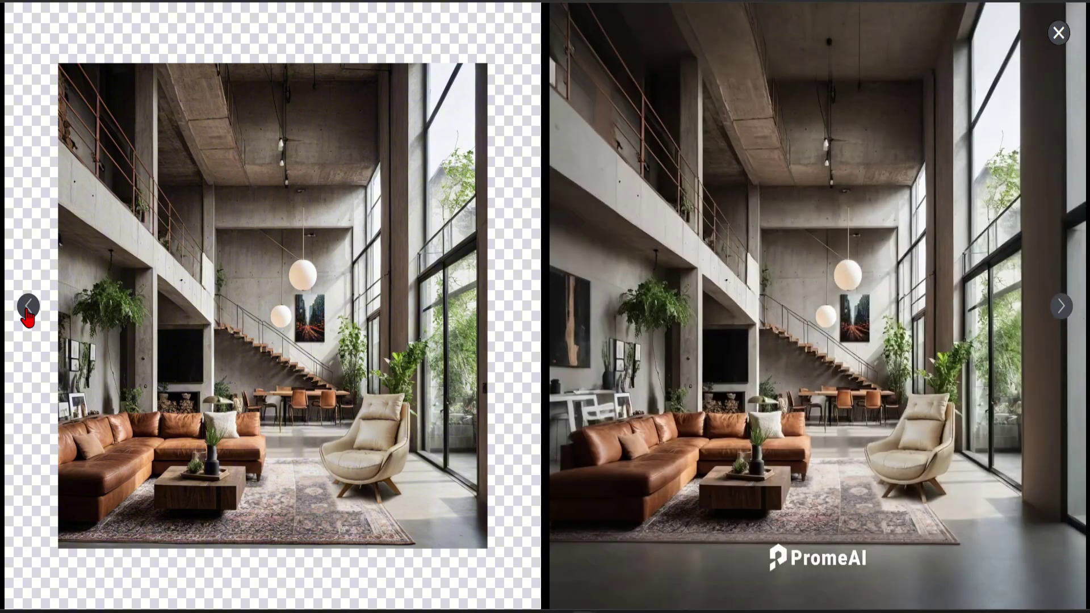
left_click(26, 311)
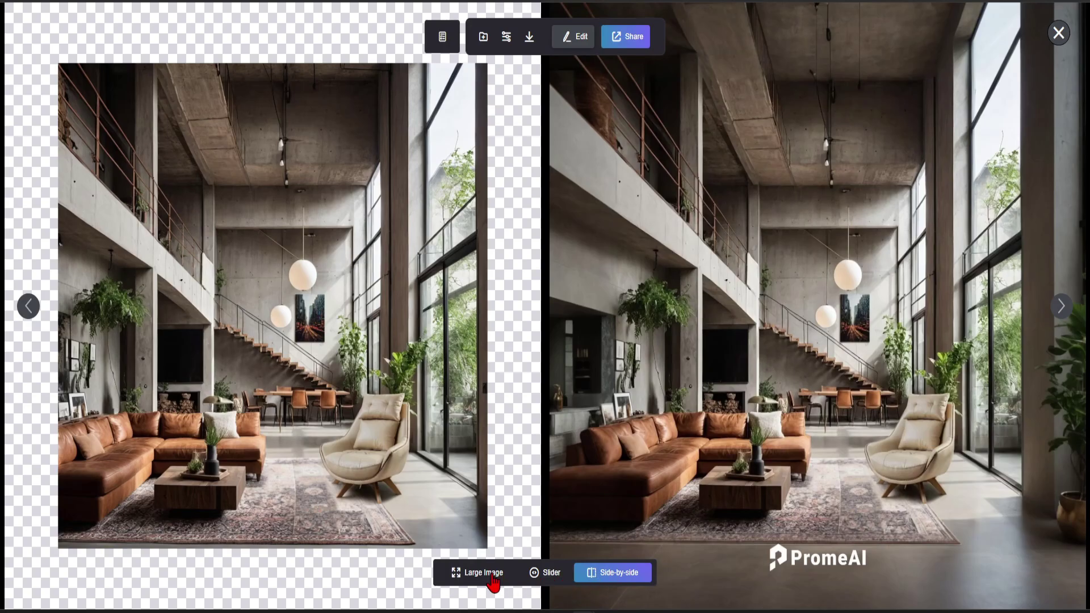
left_click(491, 576)
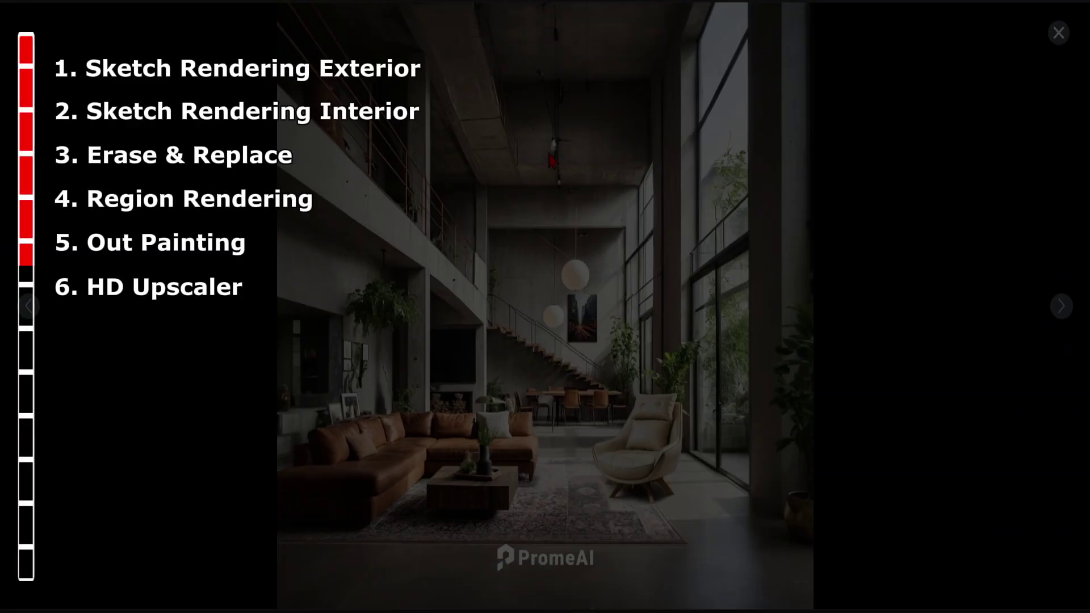
Upscale the loft render at Slight creativity, then view it full-screen with the editing tools listed.
left_click(573, 36)
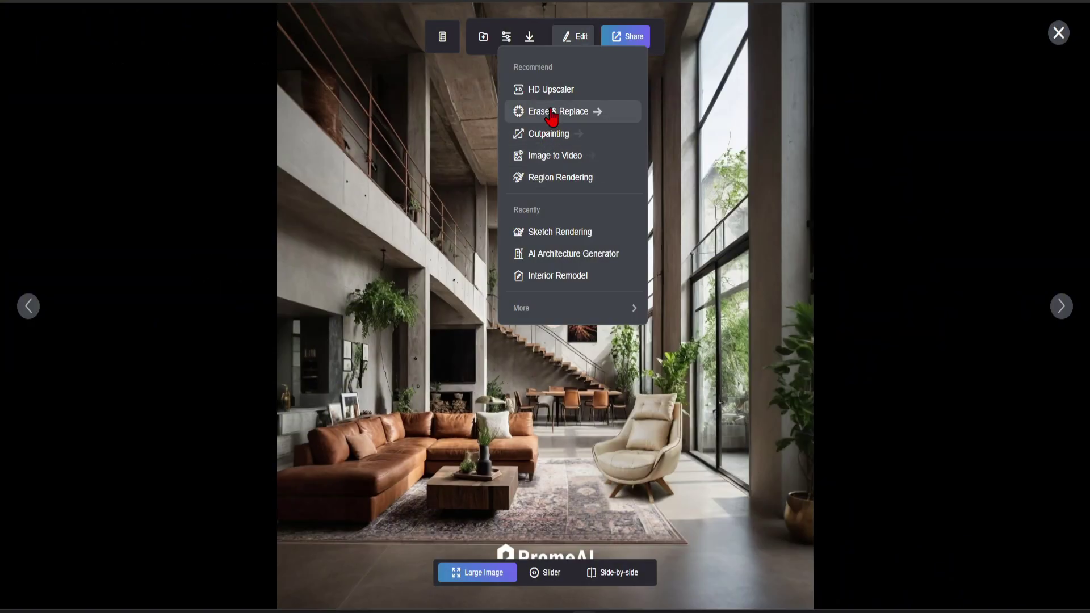
left_click(554, 111)
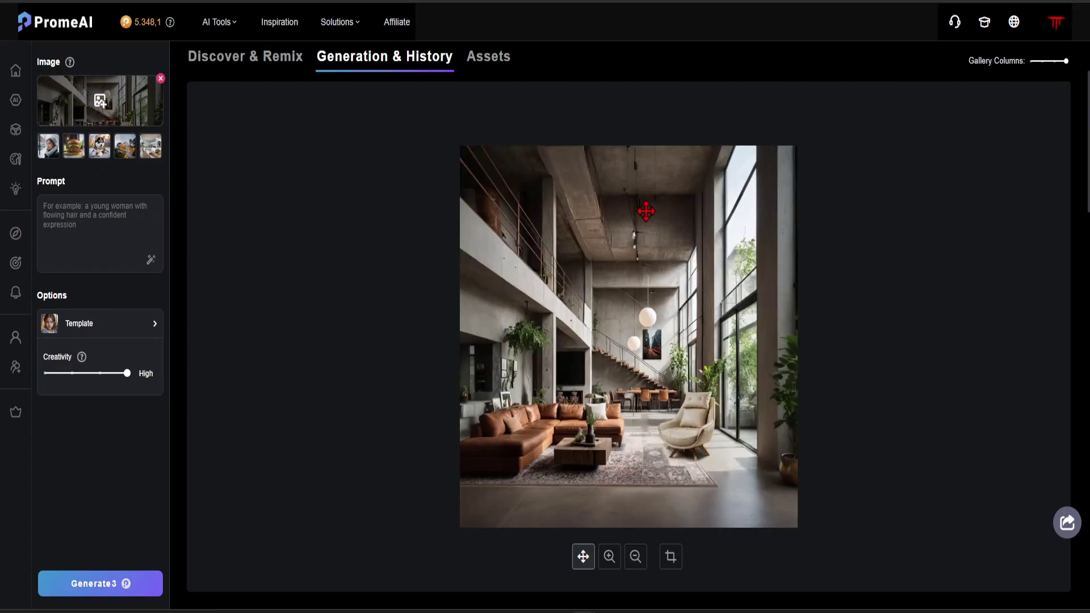
left_click(108, 329)
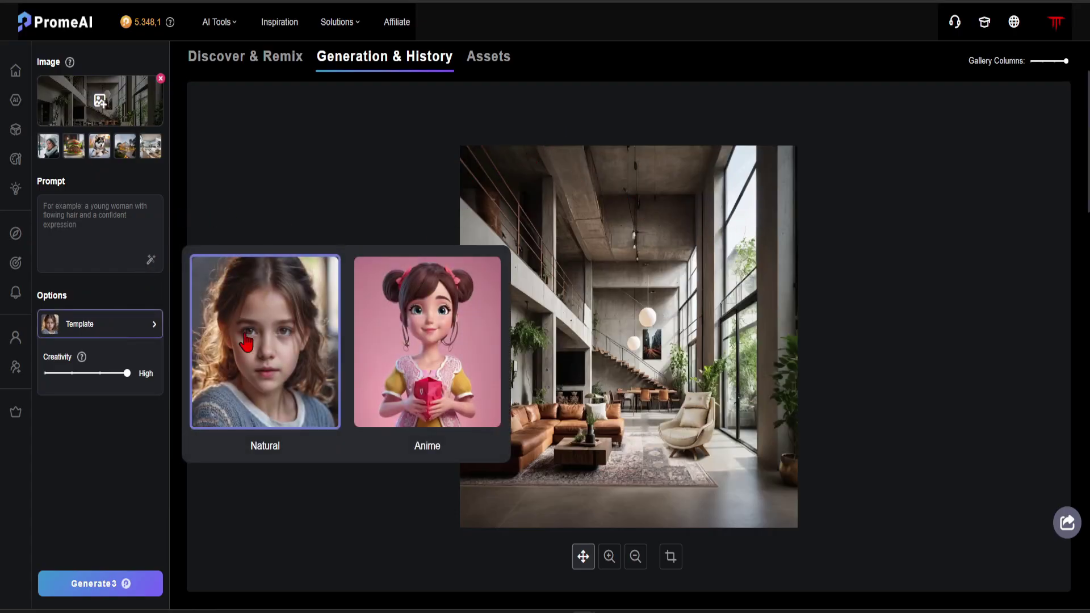
left_click_drag(127, 373, 78, 384)
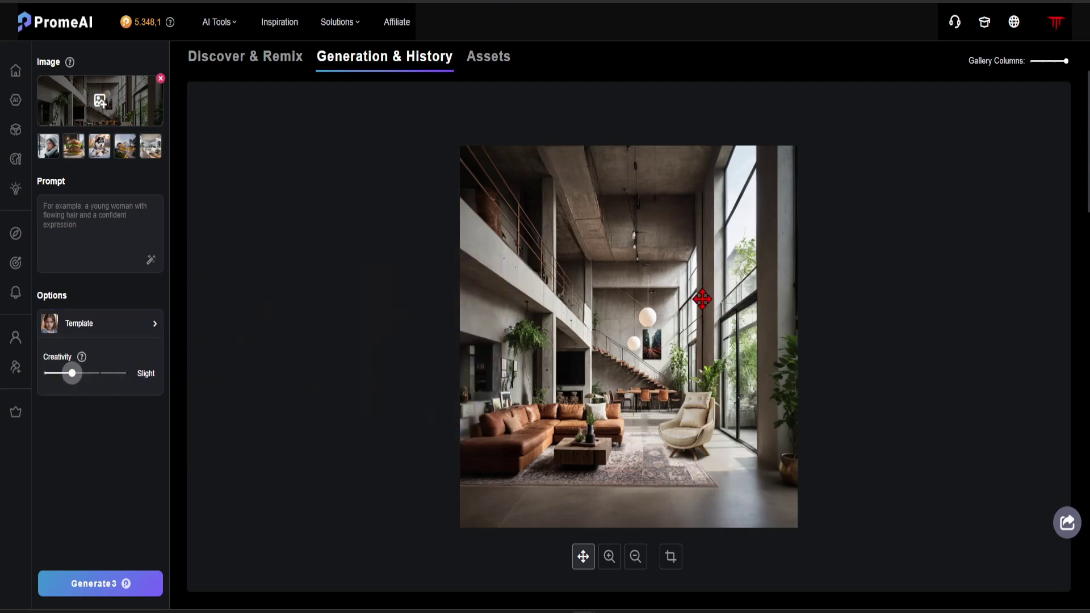
left_click(126, 590)
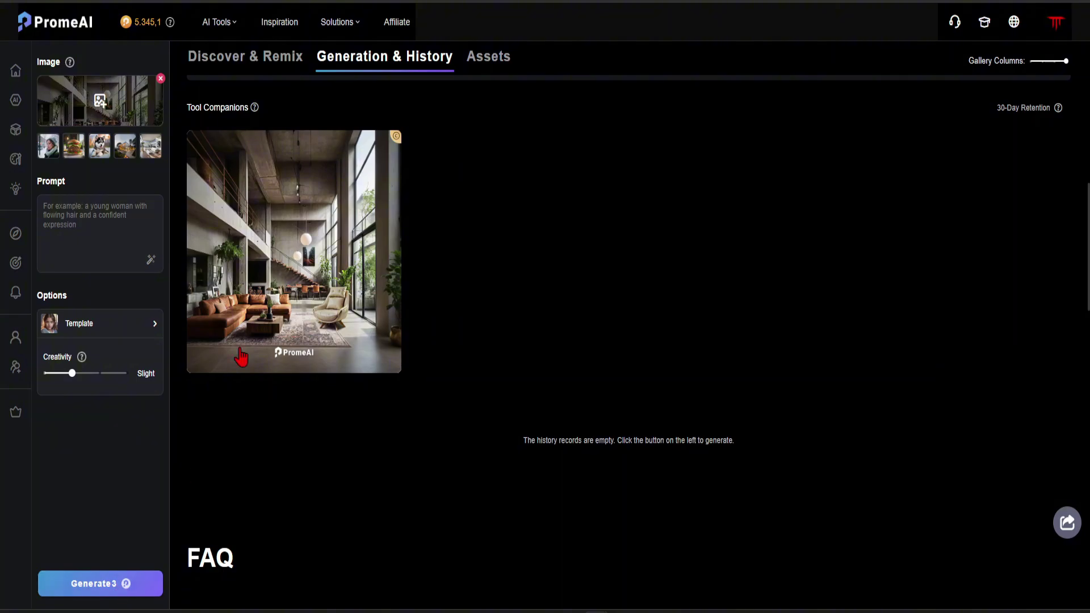
left_click(242, 356)
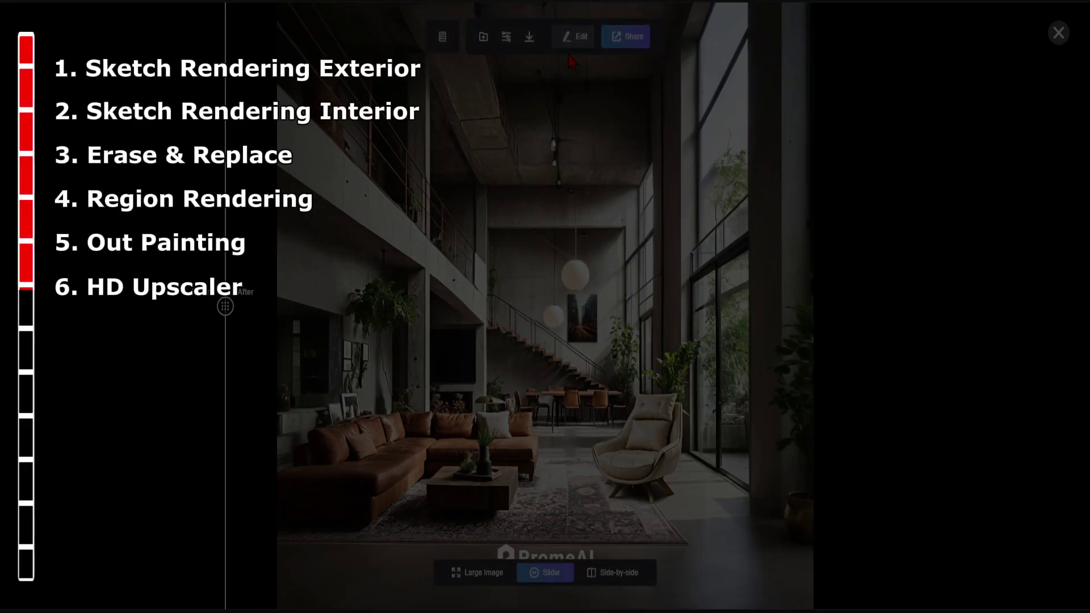
left_click(565, 43)
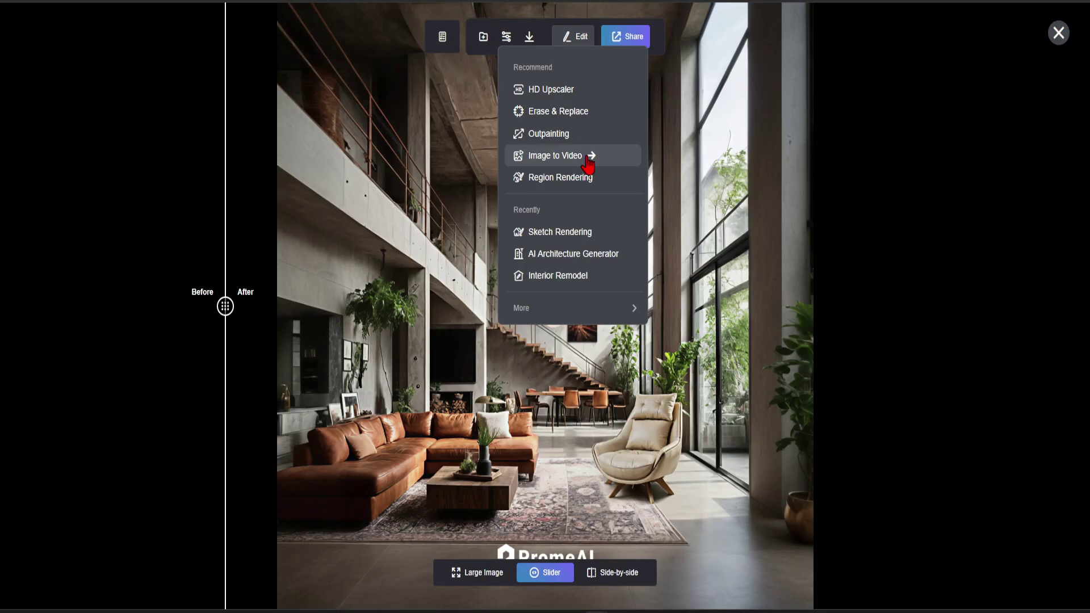
Animate the loft render via Image to Video at Motion Intensity 0 and play the clip.
left_click(587, 159)
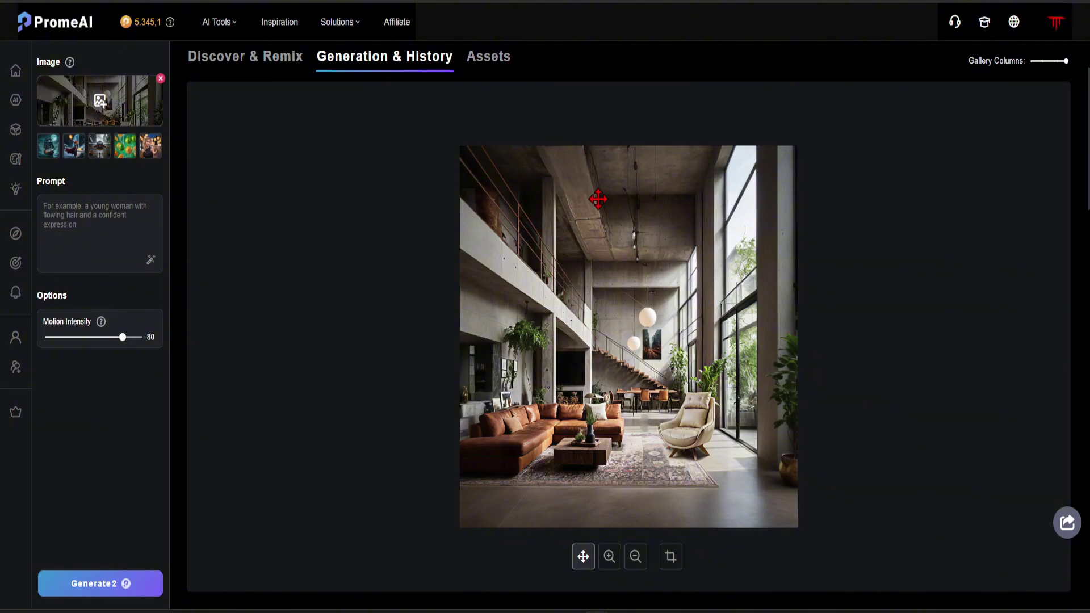
left_click_drag(129, 344, 44, 338)
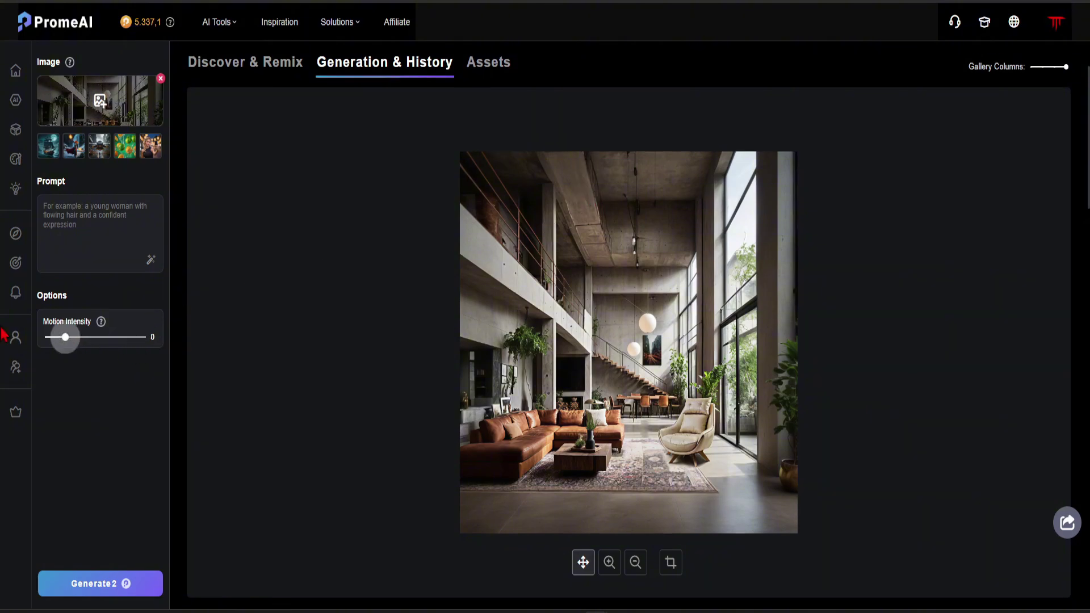
left_click(130, 588)
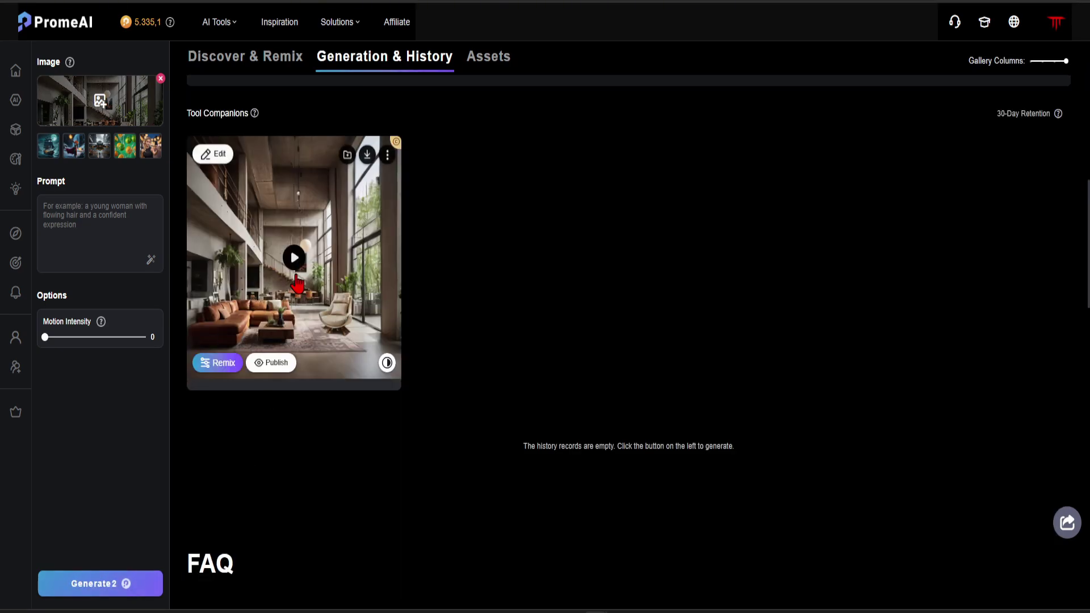
left_click(288, 299)
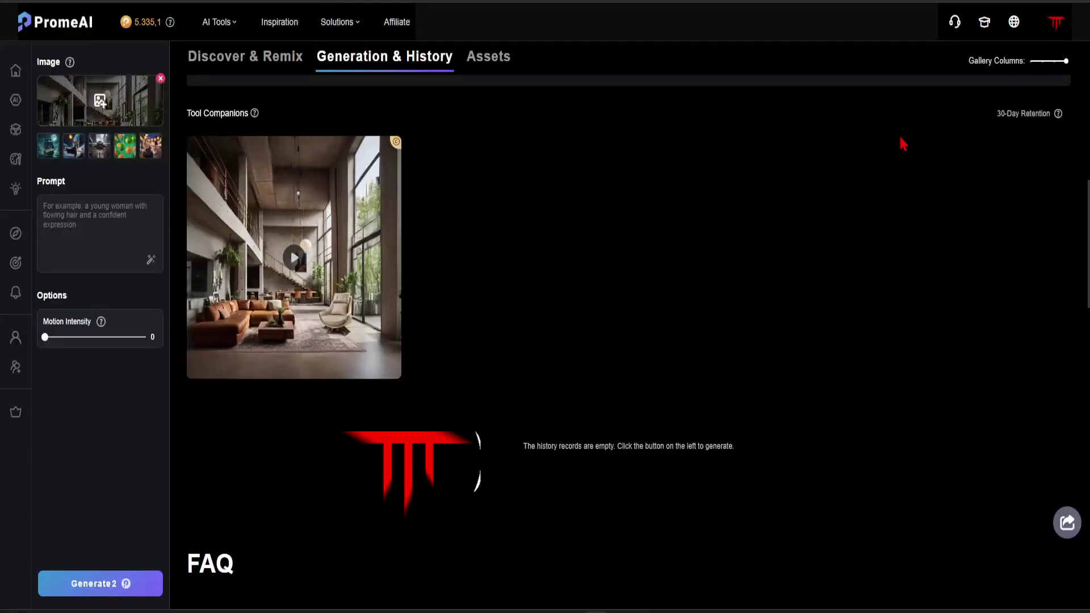
Load the example site-plan sketch as input in Sketch Rendering.
left_click(15, 100)
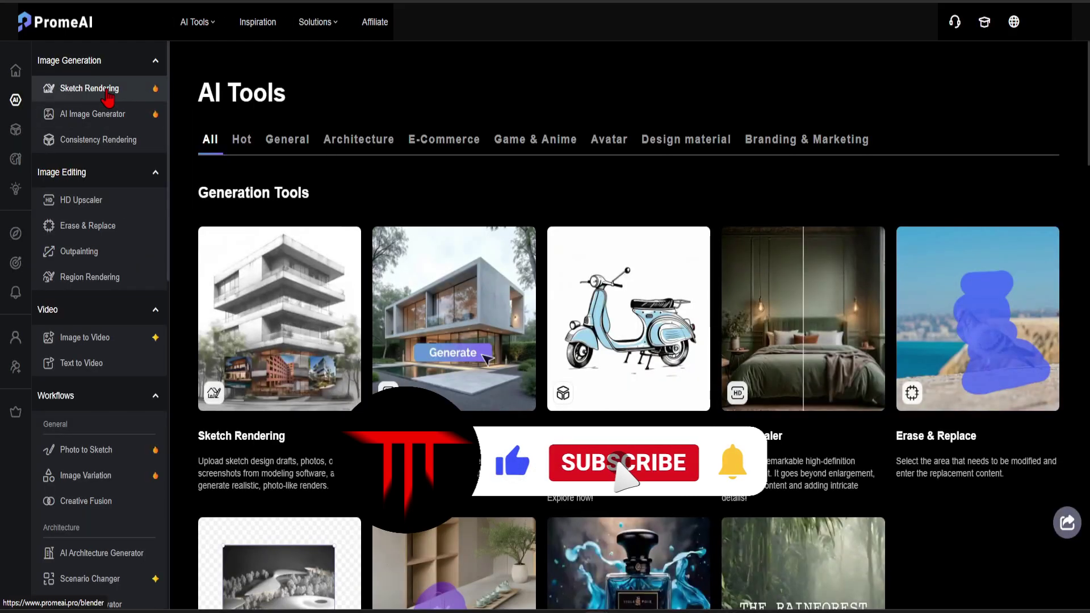
left_click(77, 90)
left_click(128, 102)
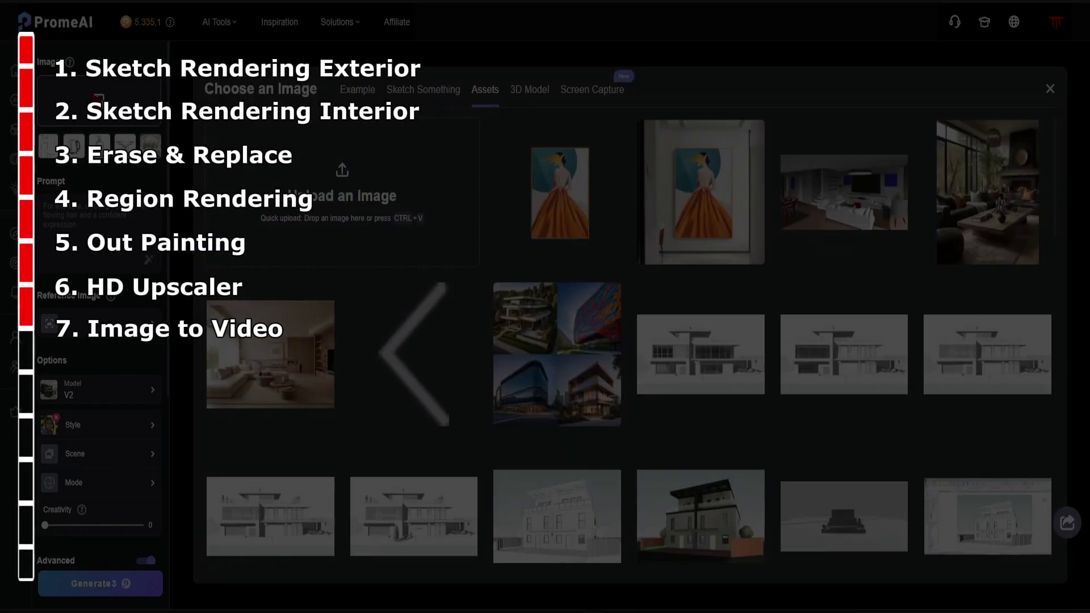
left_click(357, 89)
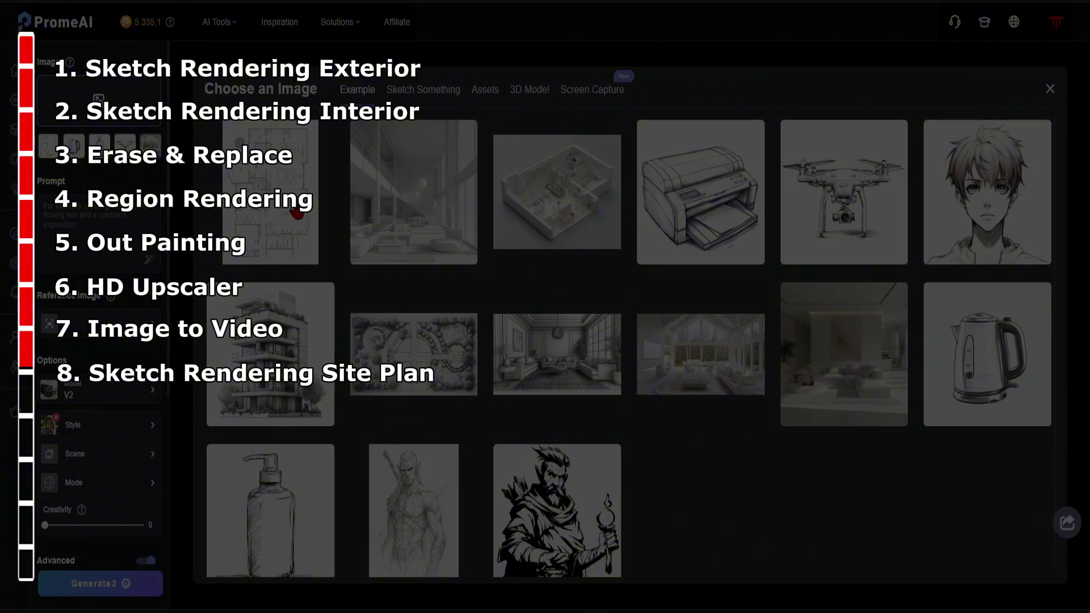
left_click(421, 397)
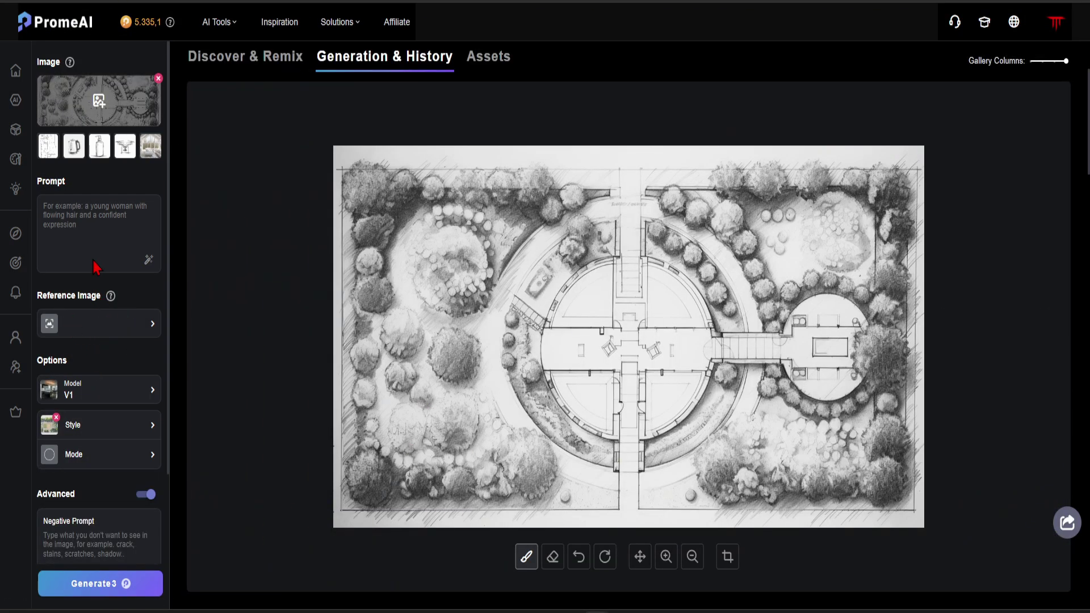
Switch the Sketch Rendering model to V2 and bring up the scene choices.
left_click(98, 398)
left_click(332, 457)
left_click(130, 431)
left_click(93, 462)
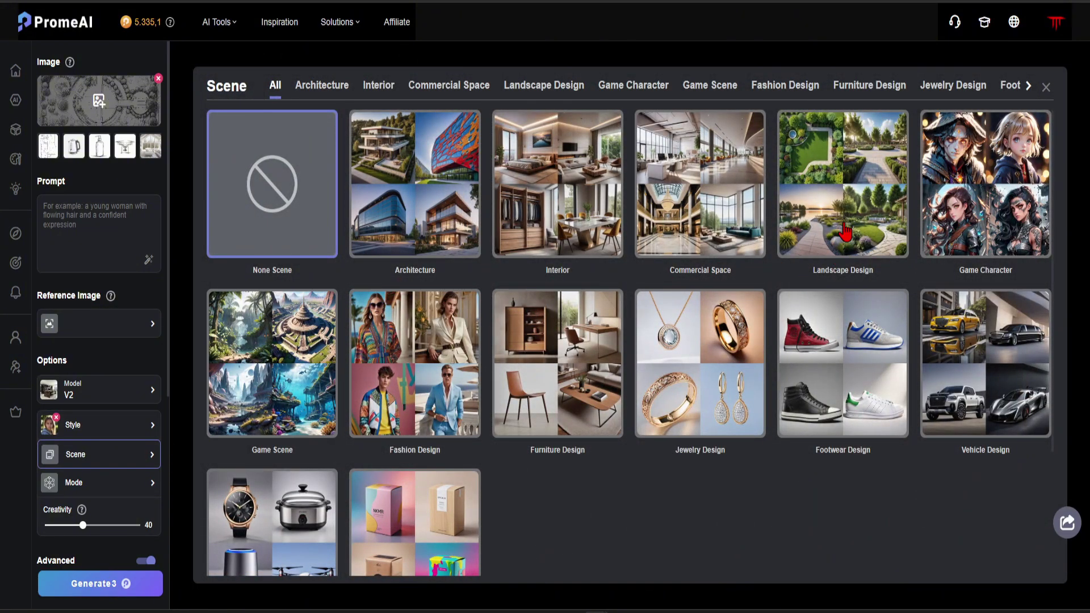
Choose the Landscape Plan scene, Mediterranean Courtyard style and Day environment for the garden plan.
left_click(844, 252)
left_click(272, 219)
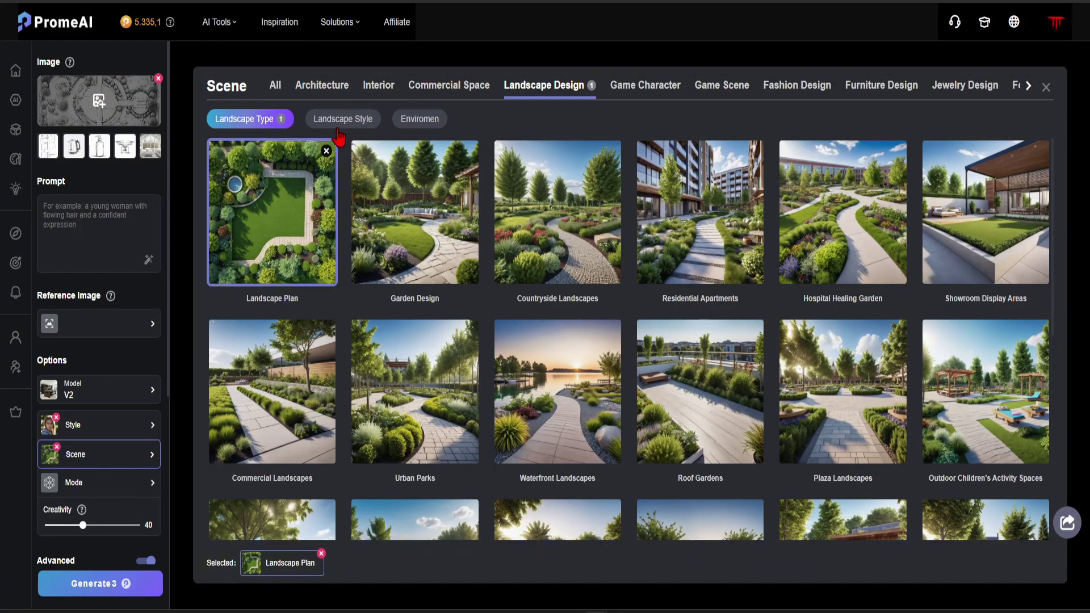
left_click(357, 120)
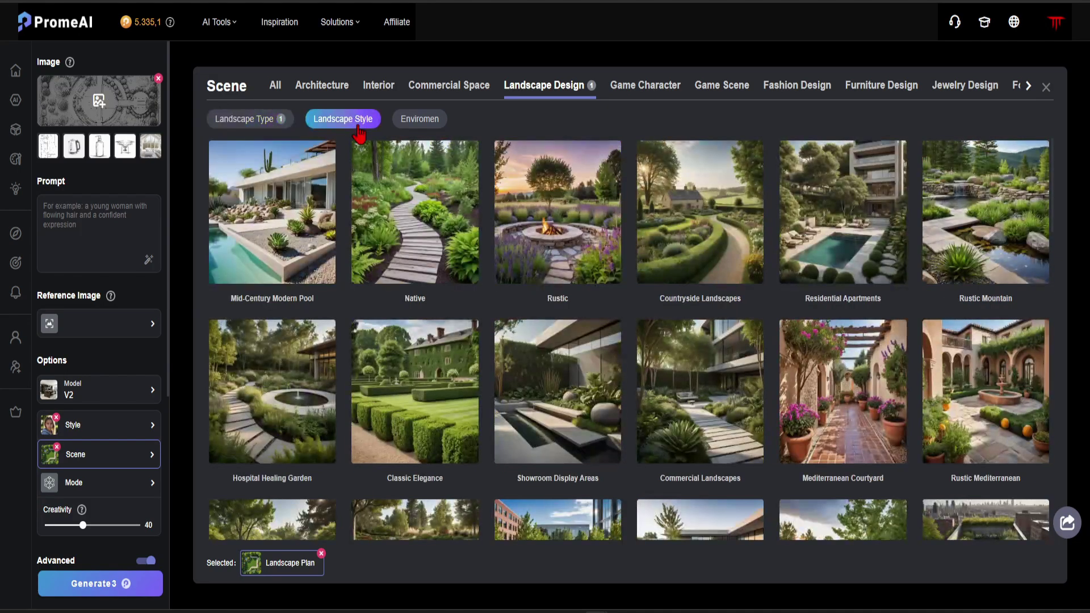
scroll(365, 206, "down", 10)
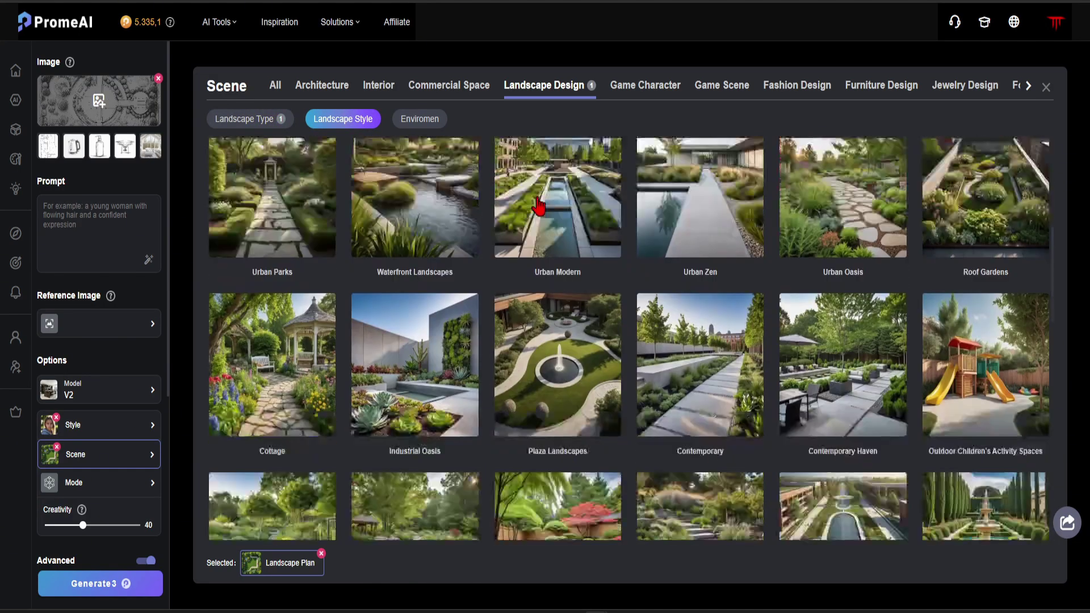
scroll(537, 208, "down", 8)
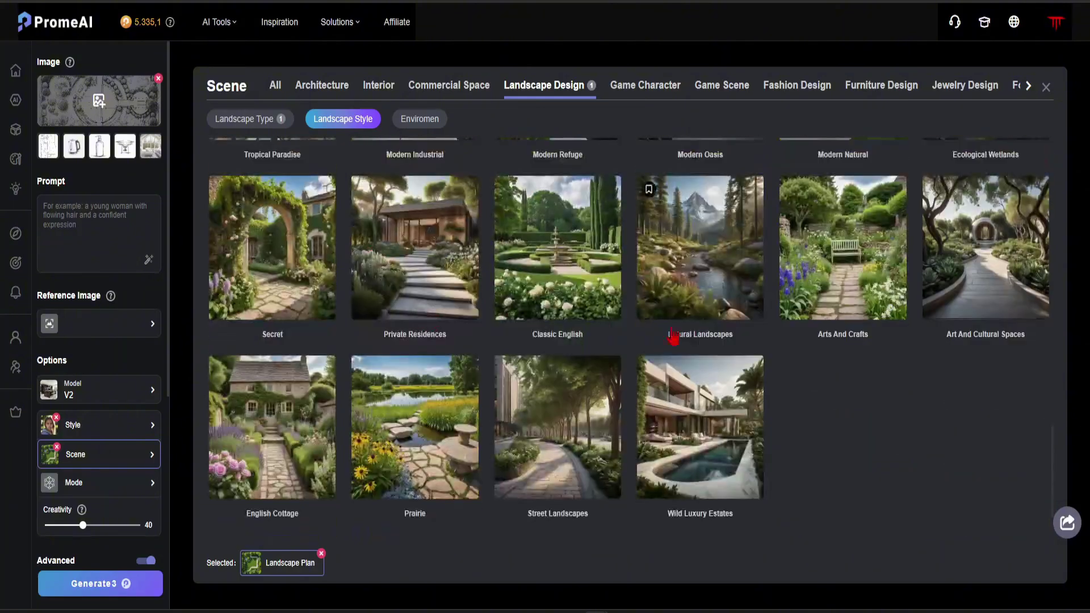
scroll(722, 345, "up", 15)
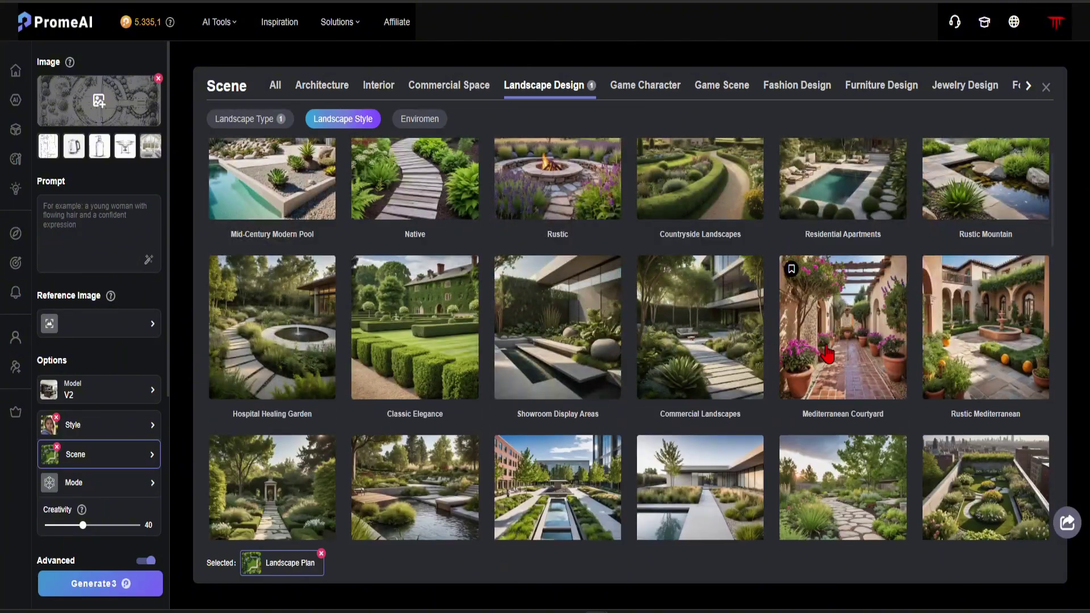
left_click(826, 354)
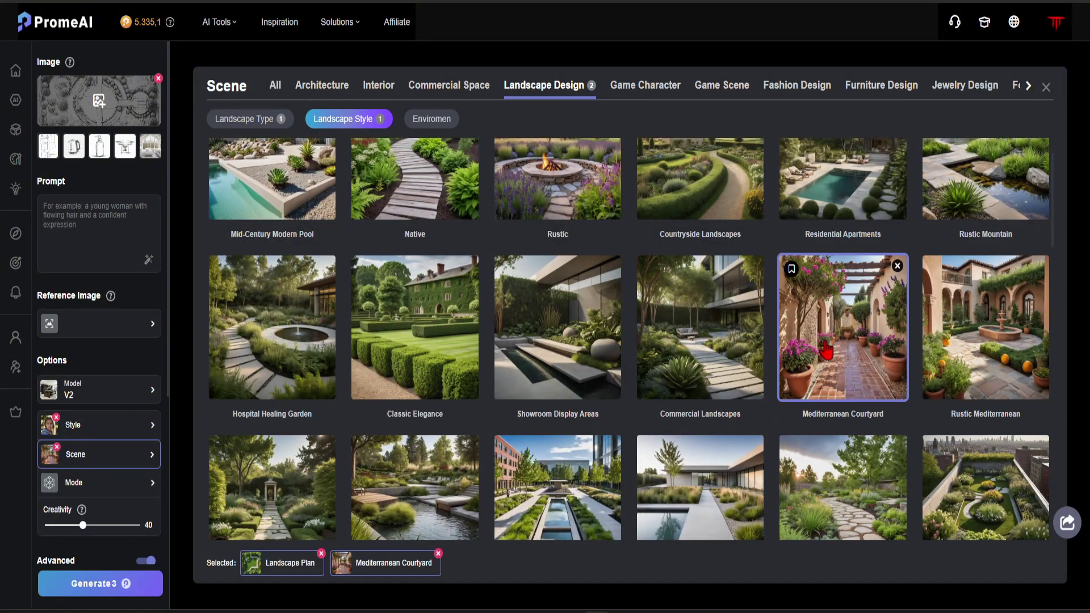
left_click(429, 126)
left_click(436, 202)
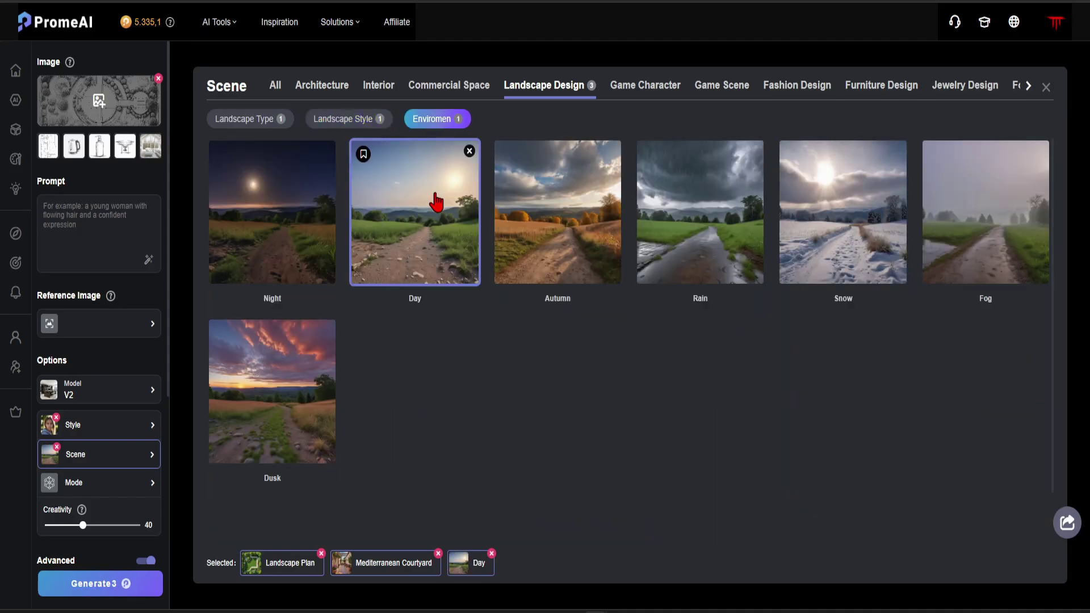
left_click(143, 492)
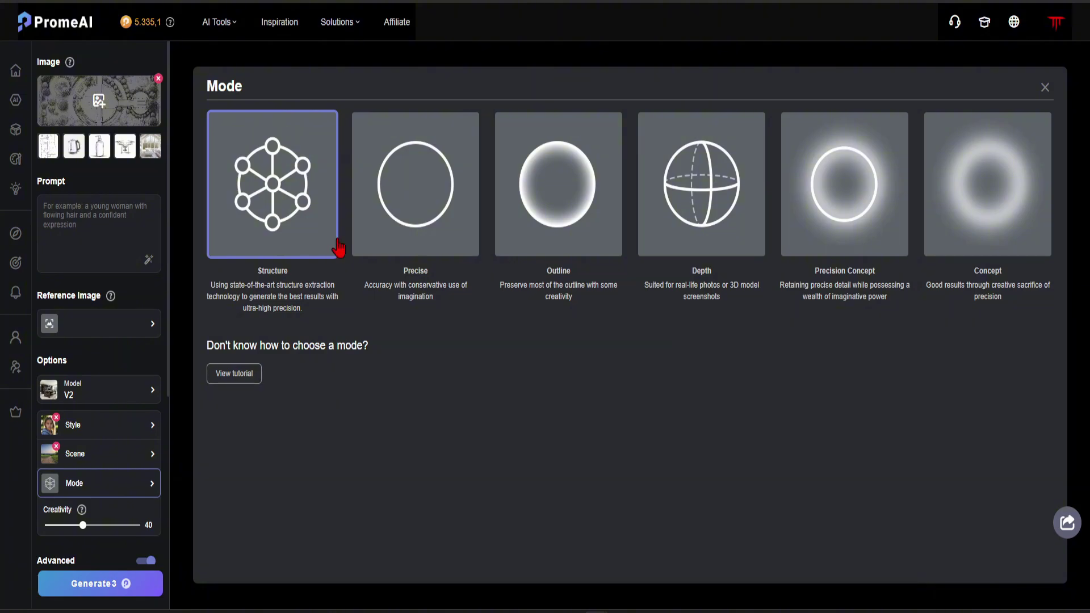
Keep Structure mode, set Creativity to 20, generate the site-plan renders and show three gallery columns.
left_click(1045, 88)
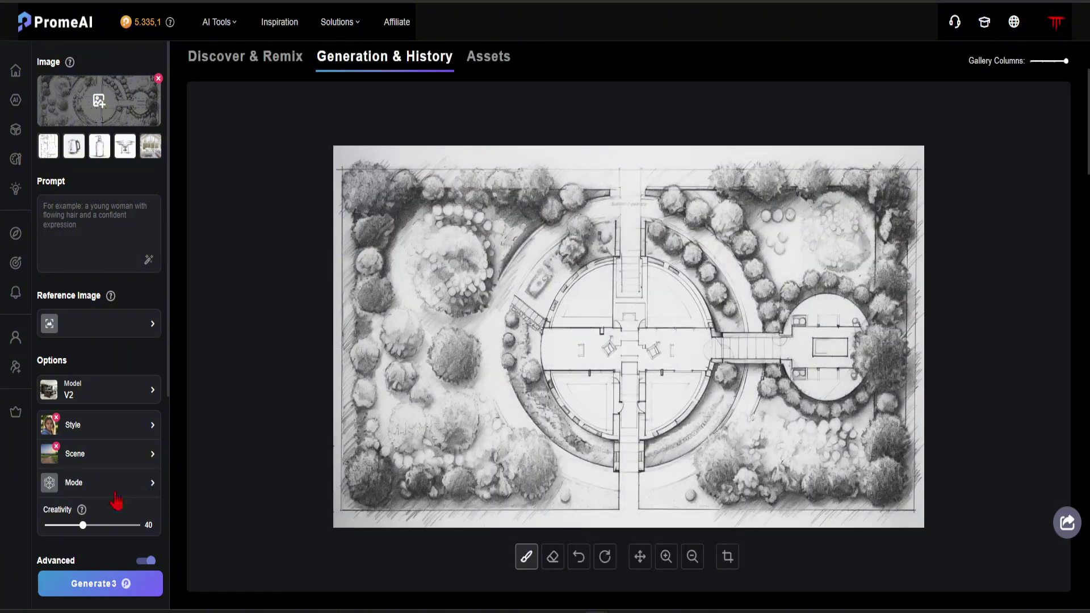
left_click_drag(83, 529, 64, 529)
scroll(287, 454, "down", 1)
scroll(147, 448, "down", 6)
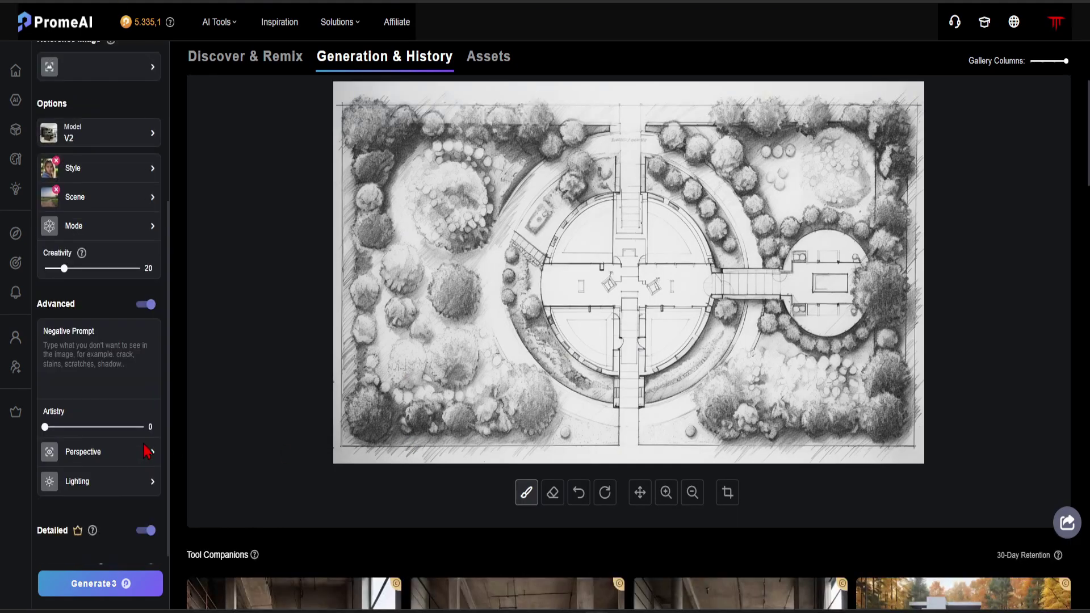
left_click(130, 592)
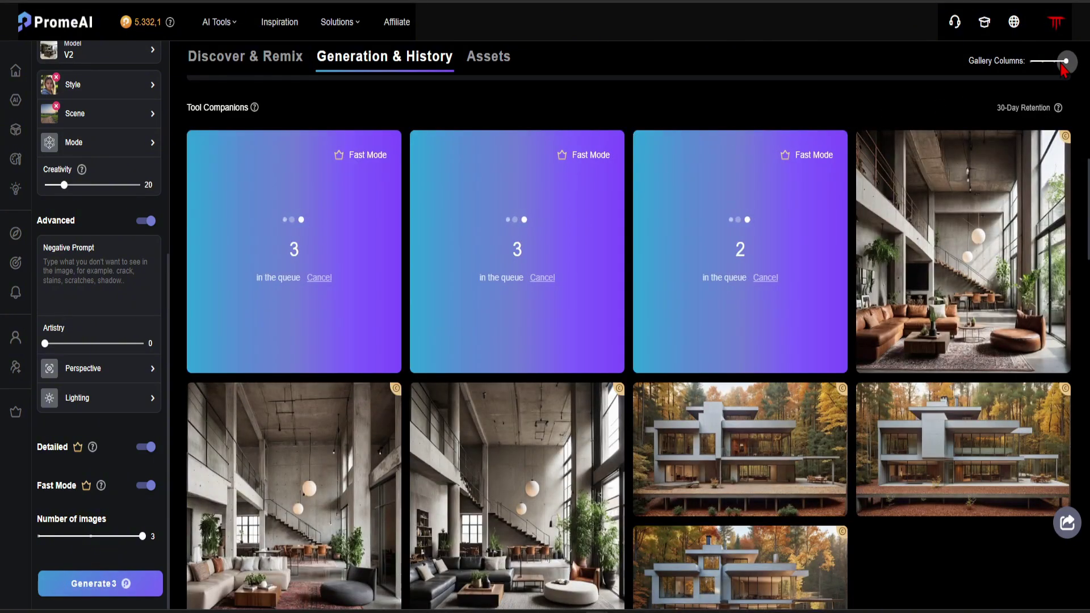
left_click_drag(1066, 60, 1054, 60)
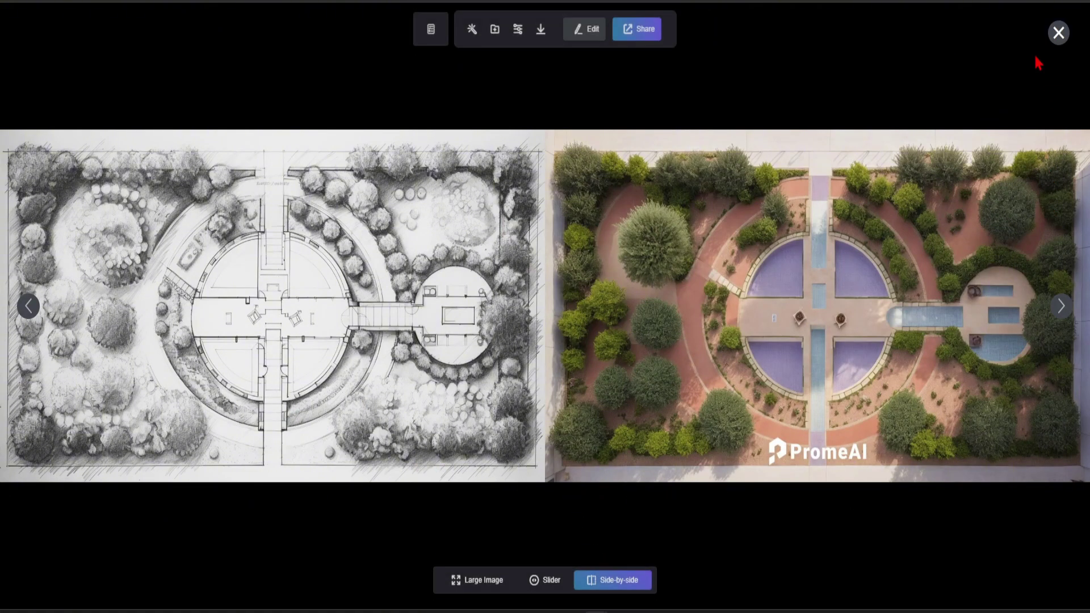
Close the side-by-side site-plan comparison viewer.
left_click(1058, 33)
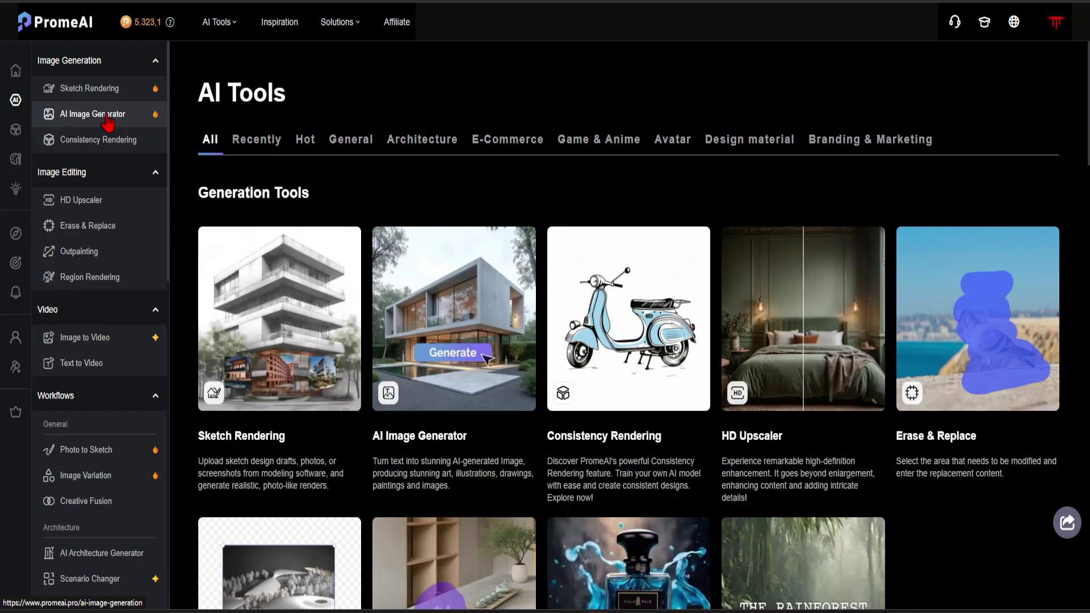
In AI Image Generator, paste the modern villa prompt and pick the Architectural Realistic style.
left_click(73, 112)
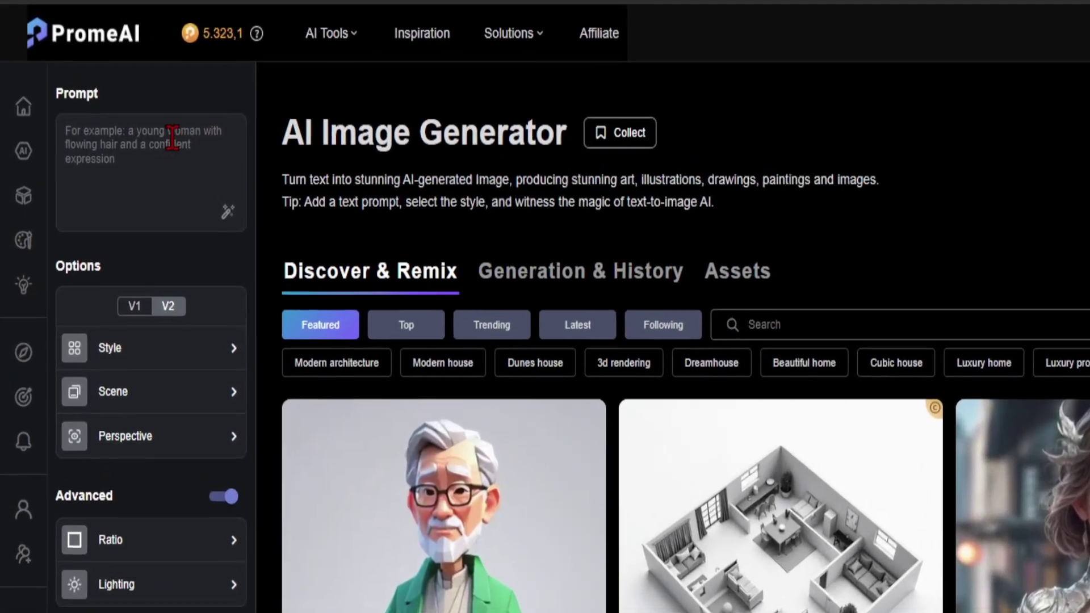
left_click(107, 113)
type("Modern villa, minimalist design, clean lines, large glass windows, natural stone cladding, wooden panels, flat roof, seamless integration with landscape, neutral color palette, outdoor lighting accents, landscaped garden")
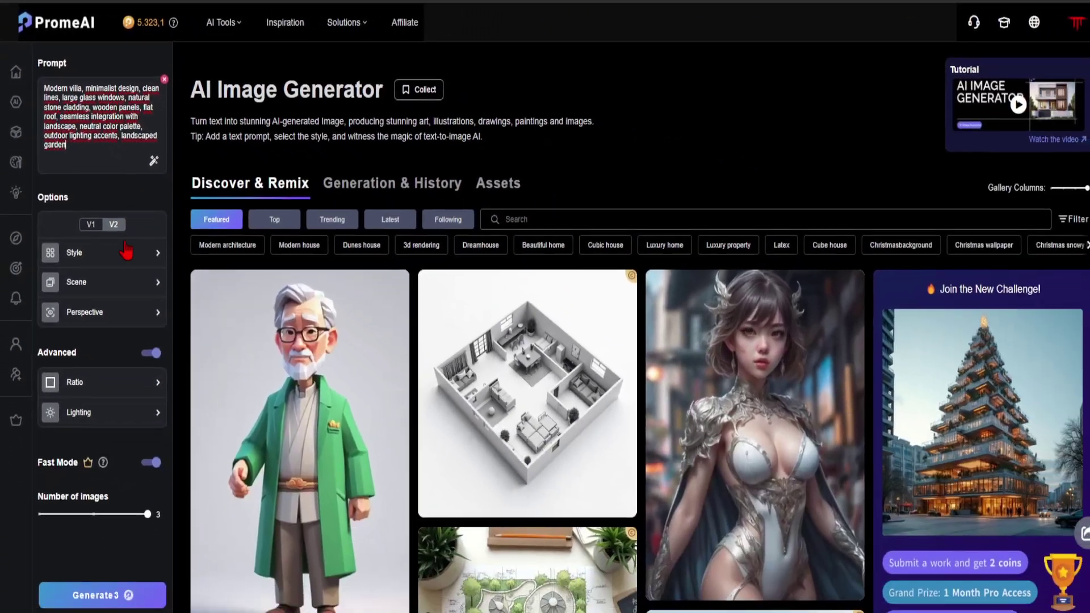
left_click(204, 395)
left_click(295, 91)
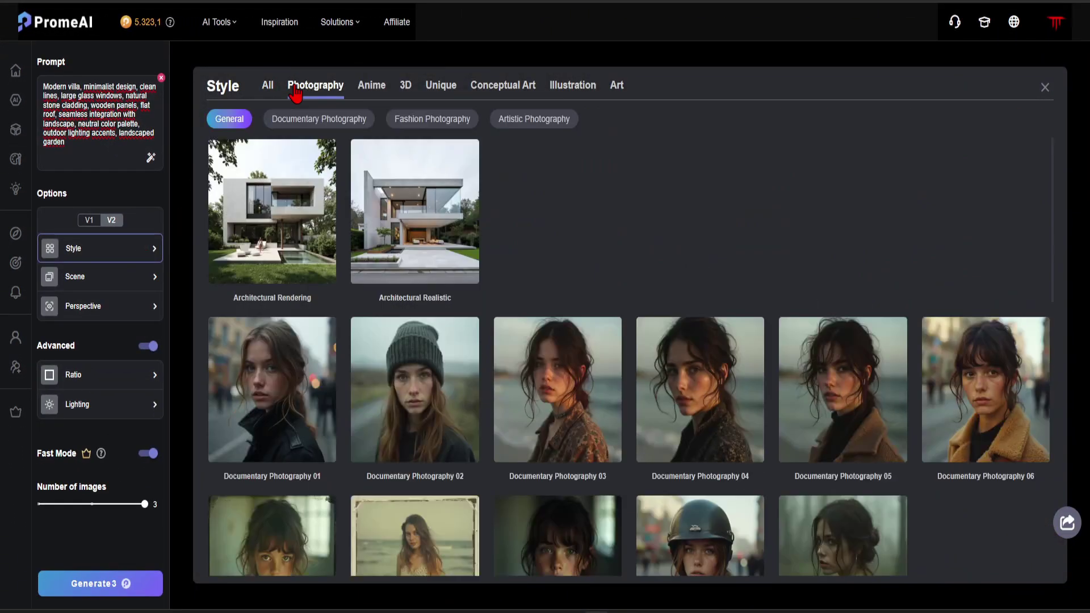
left_click(426, 231)
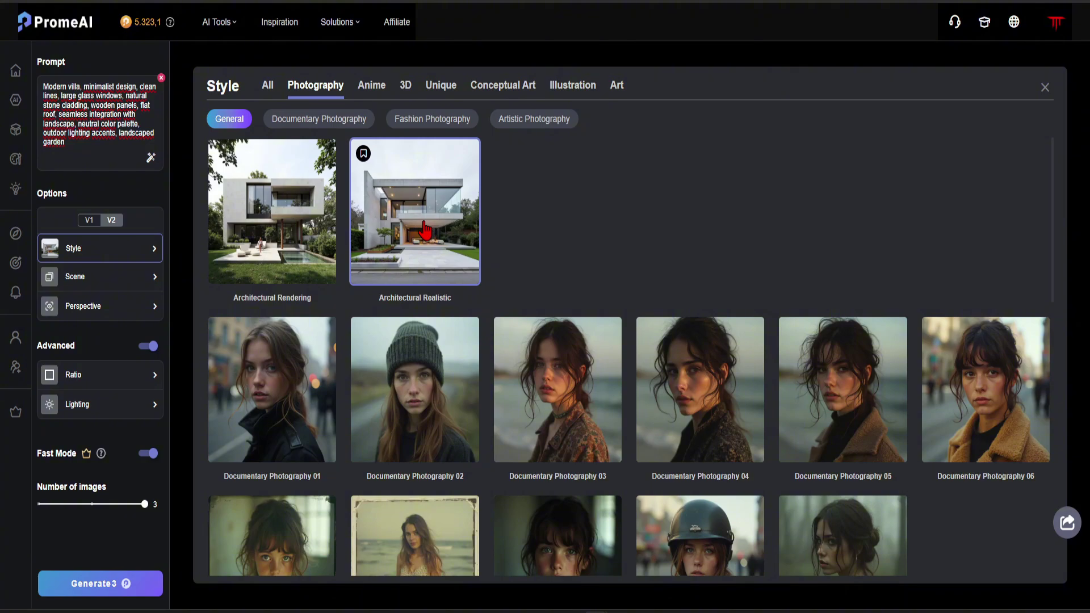
Set the scene to Villa, Mid-Century Modern, Dusk and In The Canyon.
left_click(73, 280)
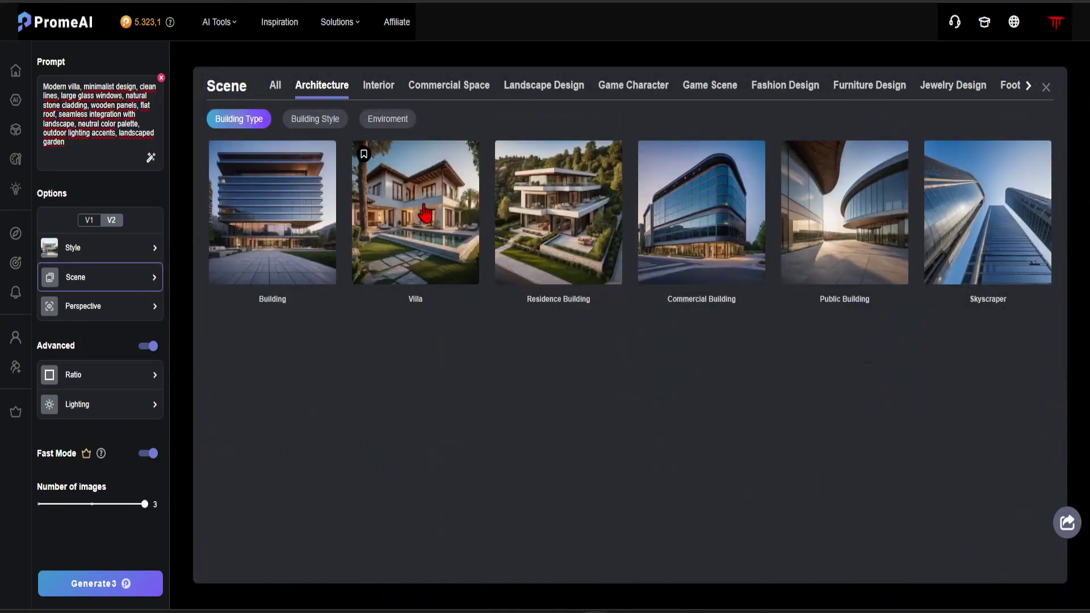
left_click(424, 213)
left_click(315, 119)
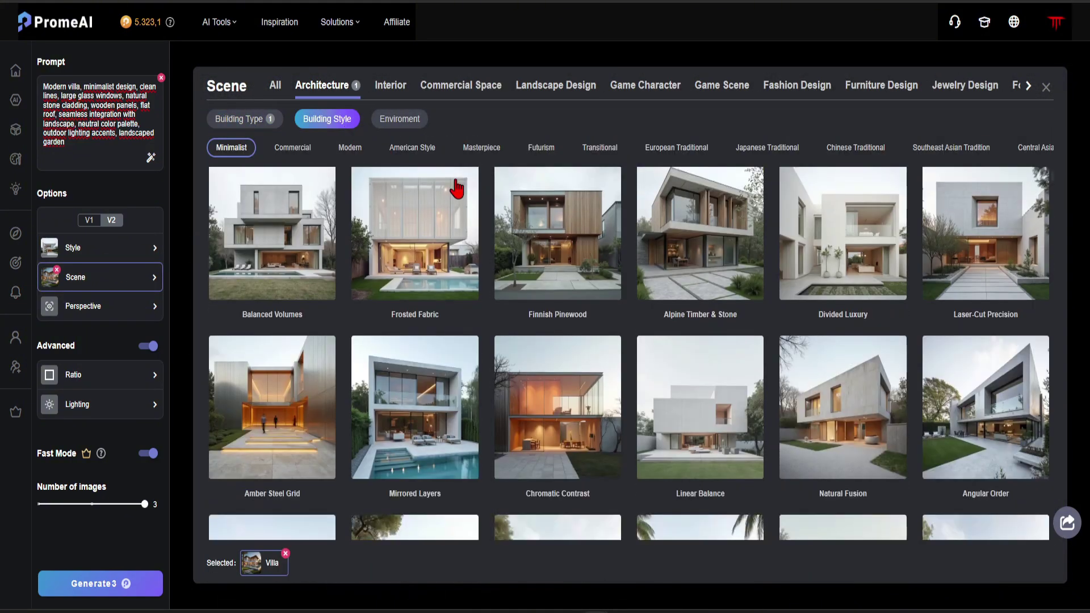
scroll(457, 189, "down", 5)
left_click(345, 148)
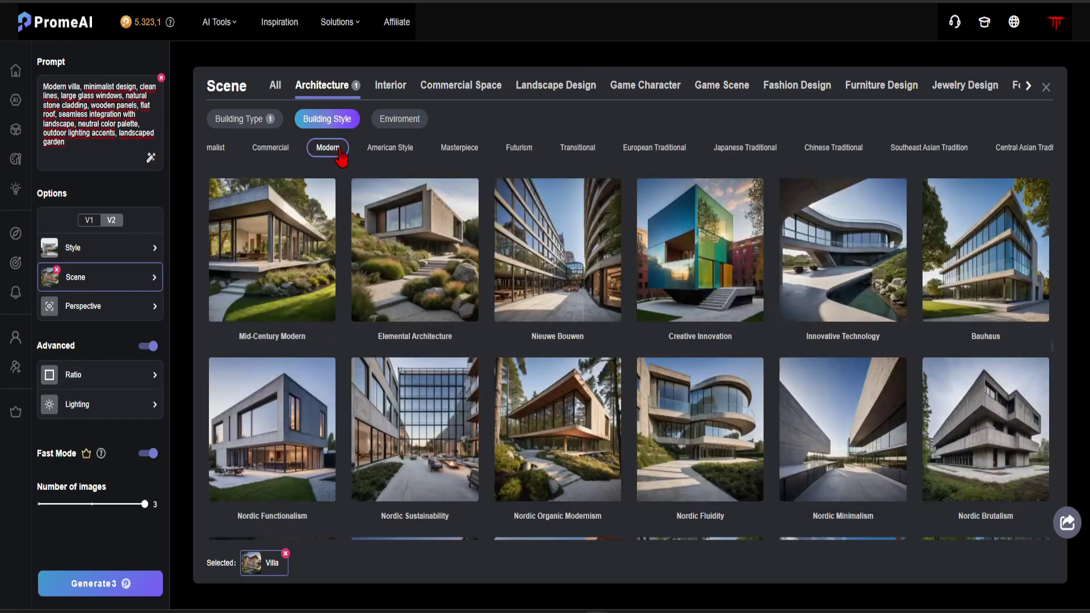
left_click(300, 256)
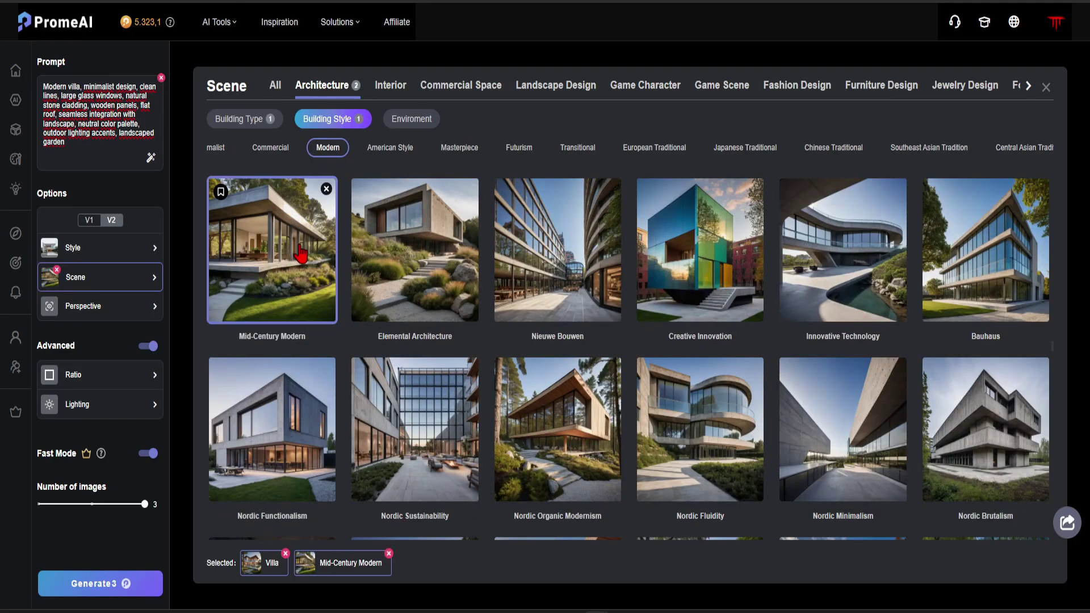
left_click(412, 120)
left_click(279, 382)
scroll(583, 348, "down", 5)
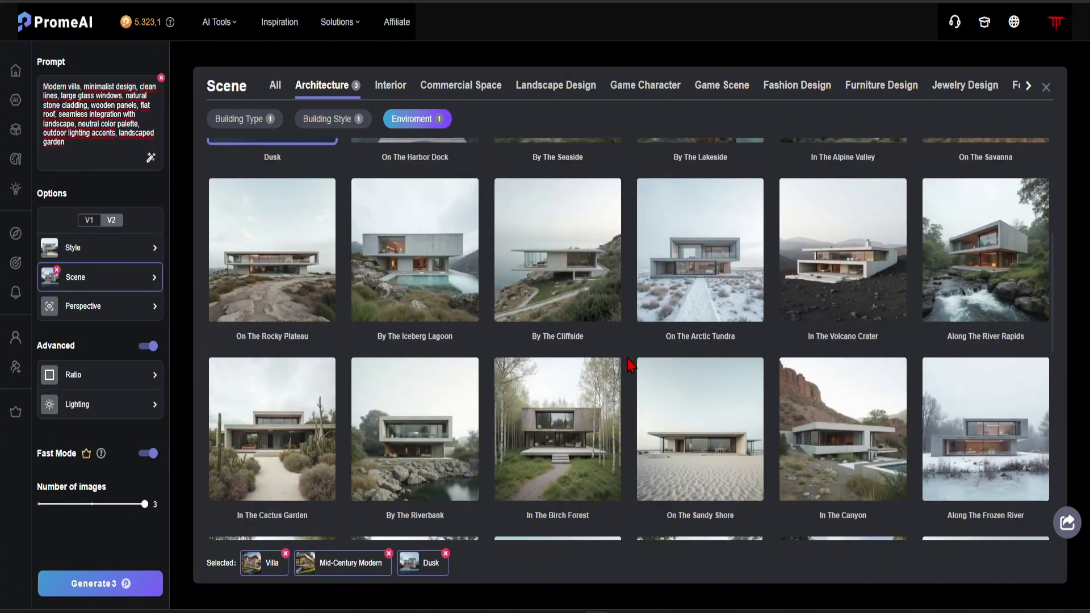
scroll(626, 363, "down", 1)
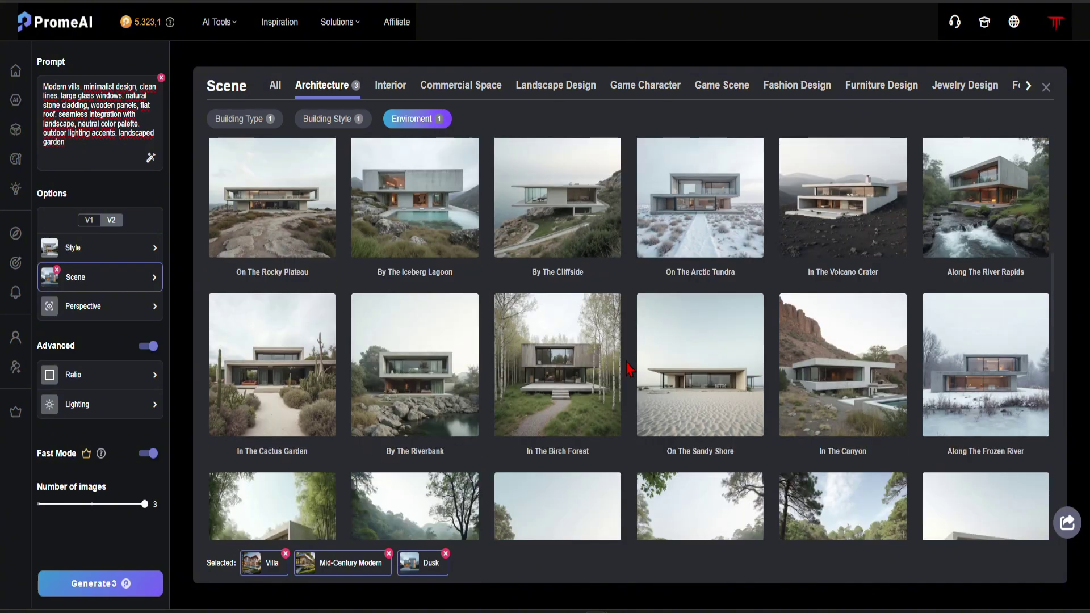
left_click(828, 391)
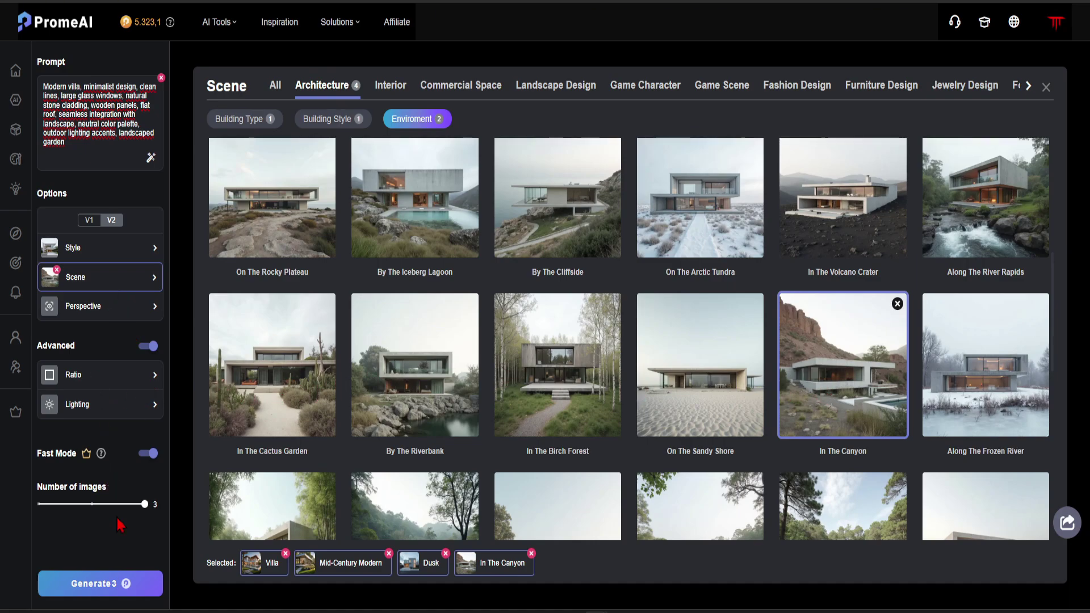
Generate the villa renders, show them in three gallery columns, and close the full-size view.
left_click(125, 591)
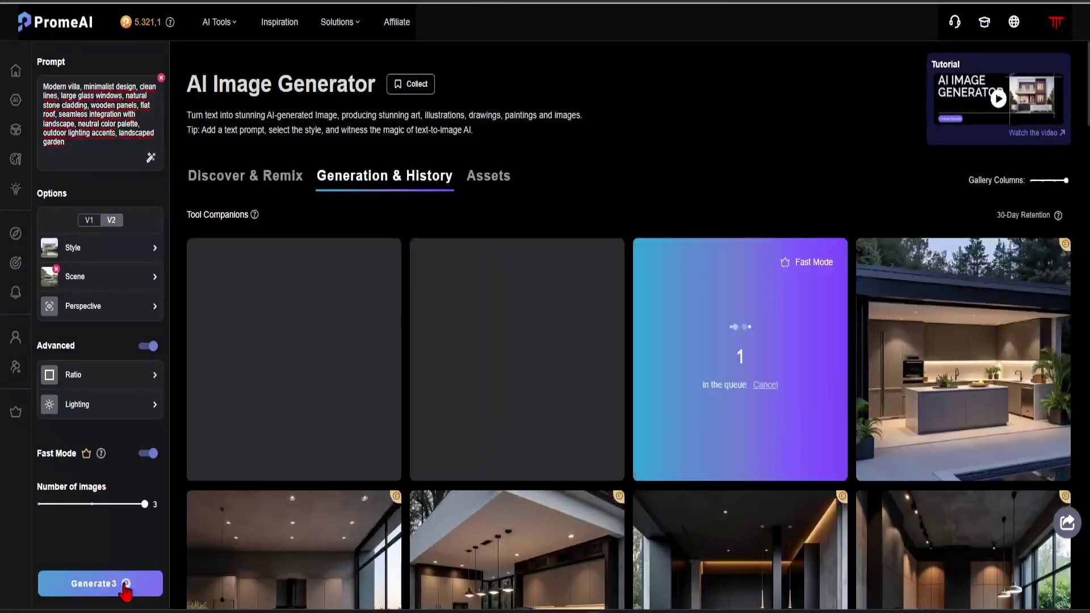
mouse_move(1065, 190)
left_click_drag(1063, 186, 1051, 188)
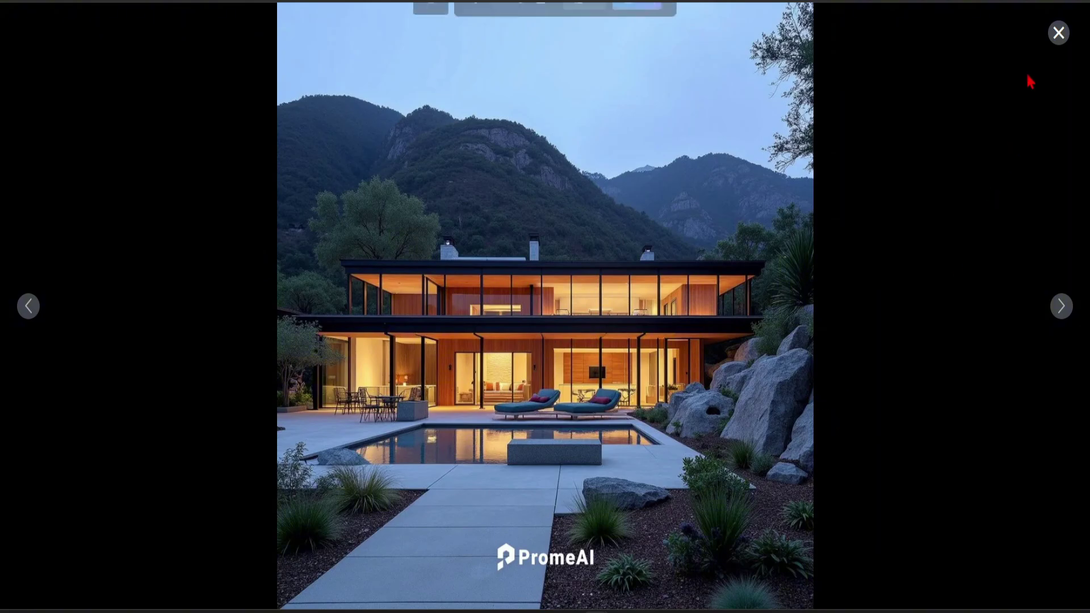
left_click(1058, 33)
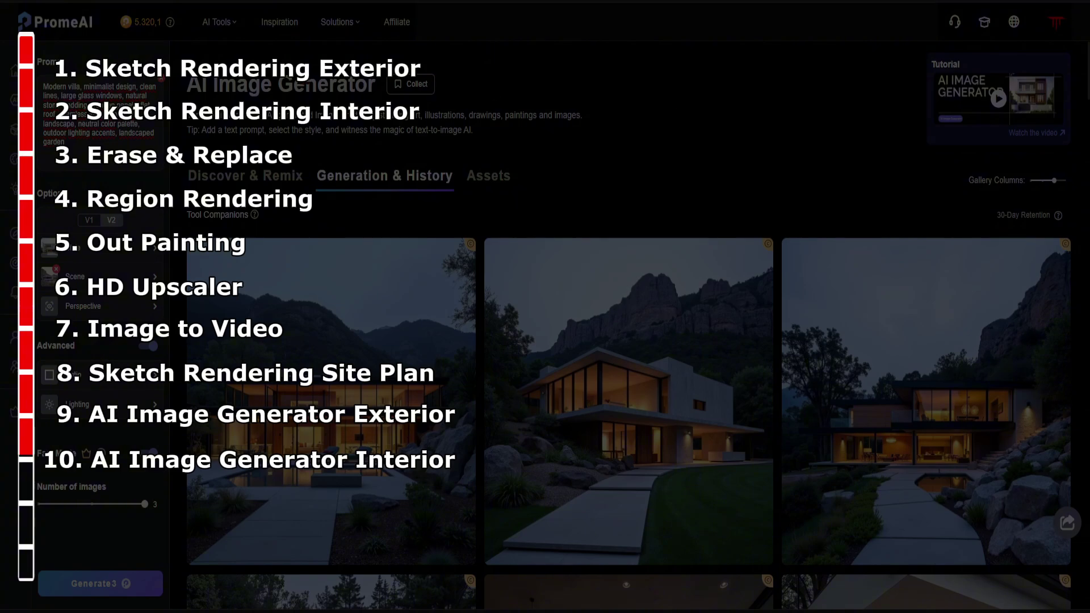
Replace the villa prompt with the kitchen design prompt and choose the Kitchen interior scene.
key("ctrl+a")
key("BackSpace")
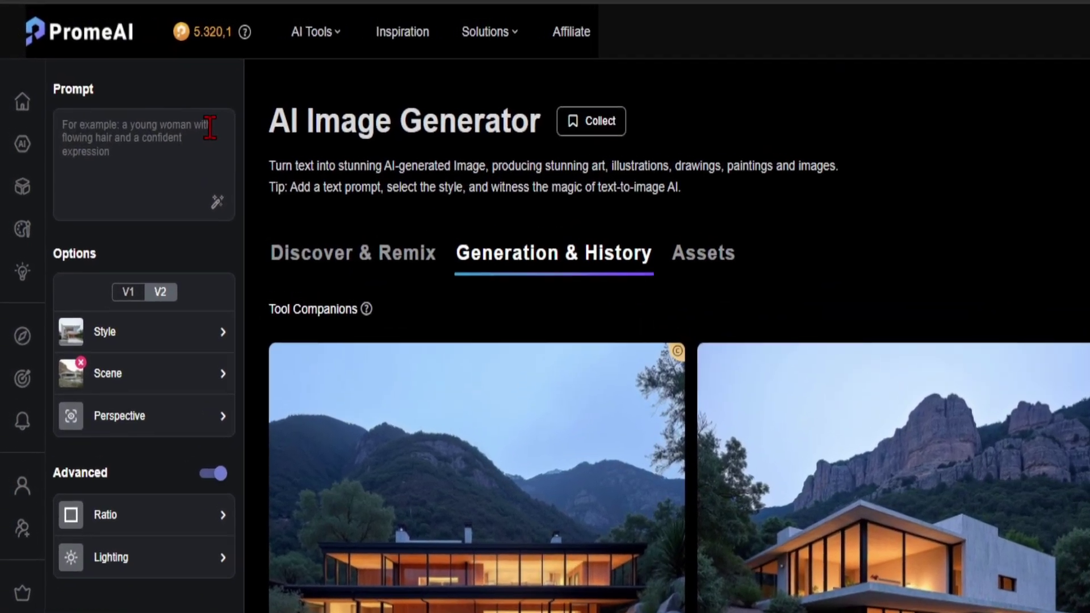
type("Elegant kitchen design, modern and luxurious, open-concept layout, clean lines, high-quality materials, marble countertops, custom cabinetry, matte finish, neutral color palette with metallic accents, integrated appliances,")
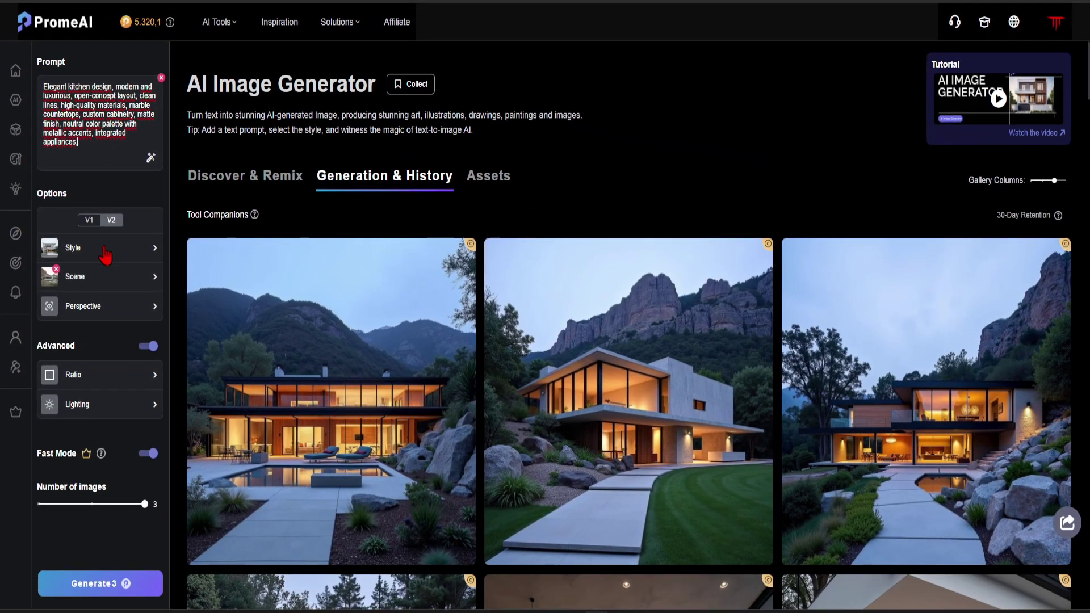
left_click(105, 253)
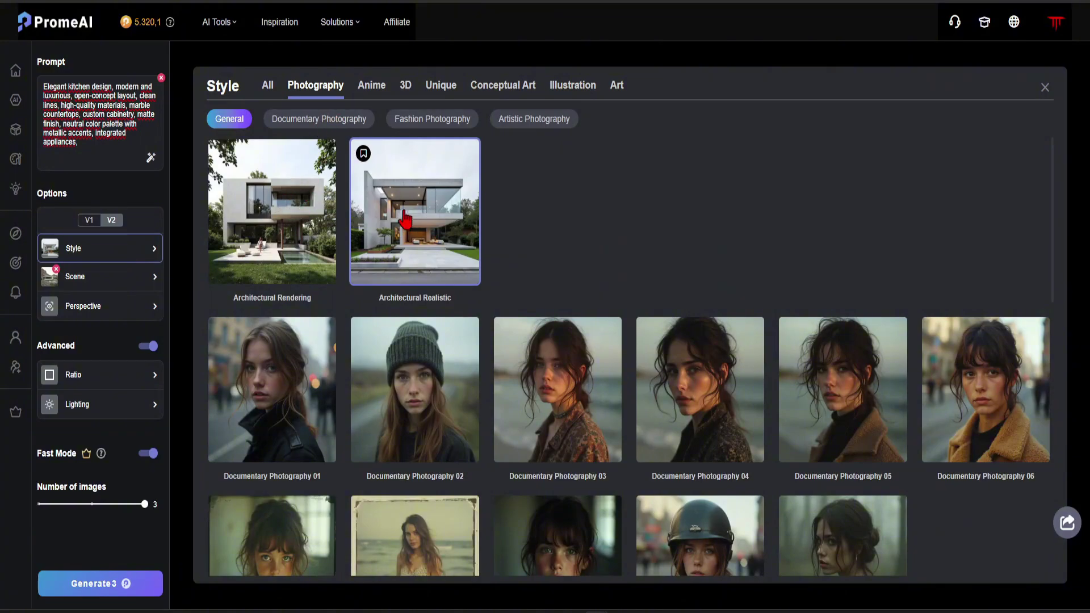
left_click(85, 277)
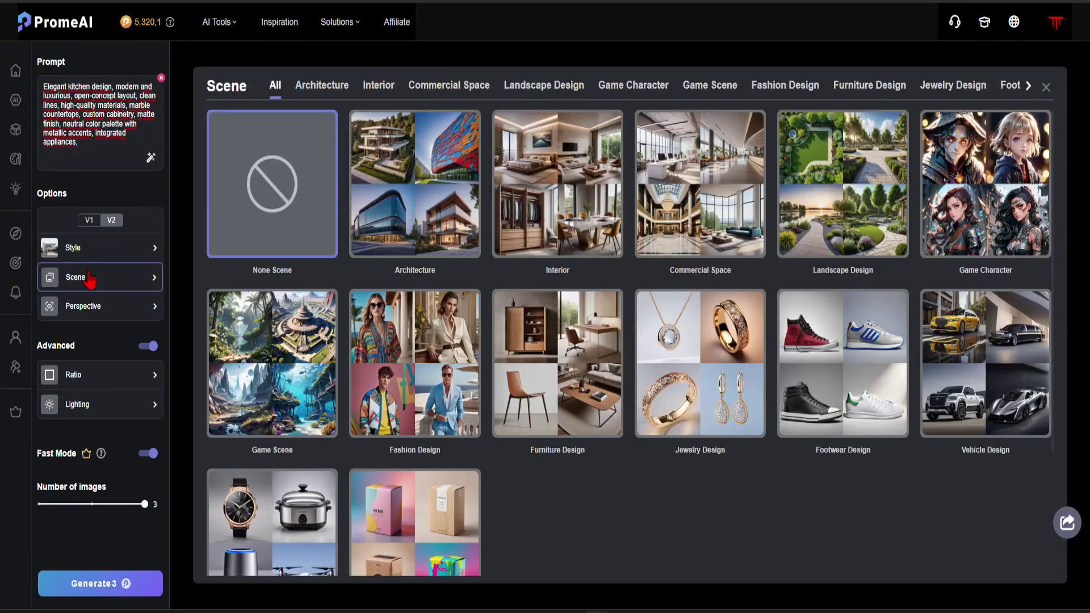
left_click(559, 196)
left_click(576, 245)
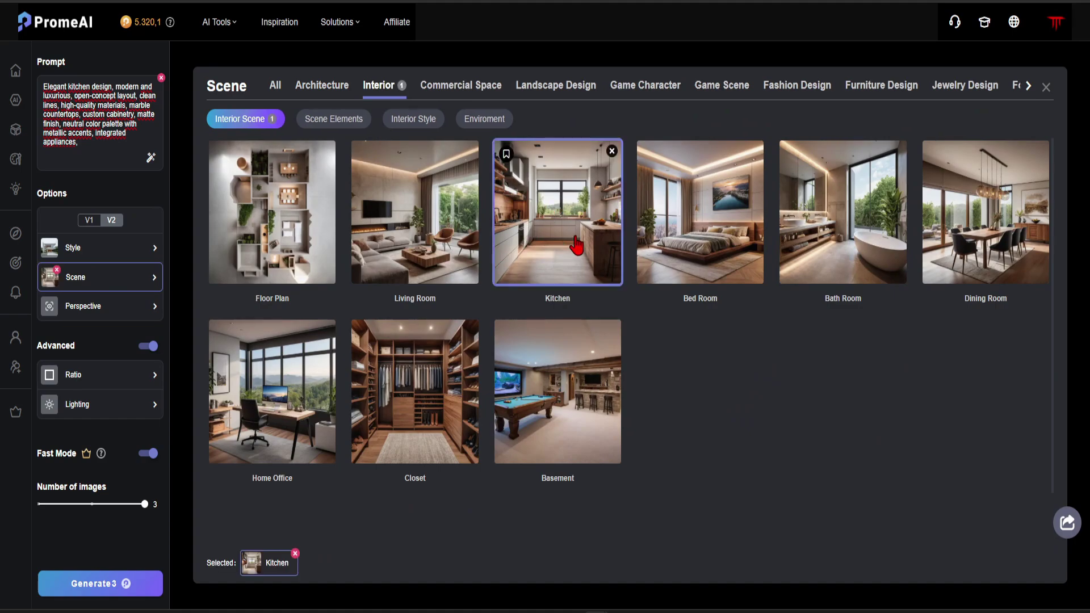
Add Refrigerator, Cabinetry, Dishwasher, Kitchen Island, Countertop, Cooktop, Oven, Sink, Range Hood and Plants elements.
left_click(348, 120)
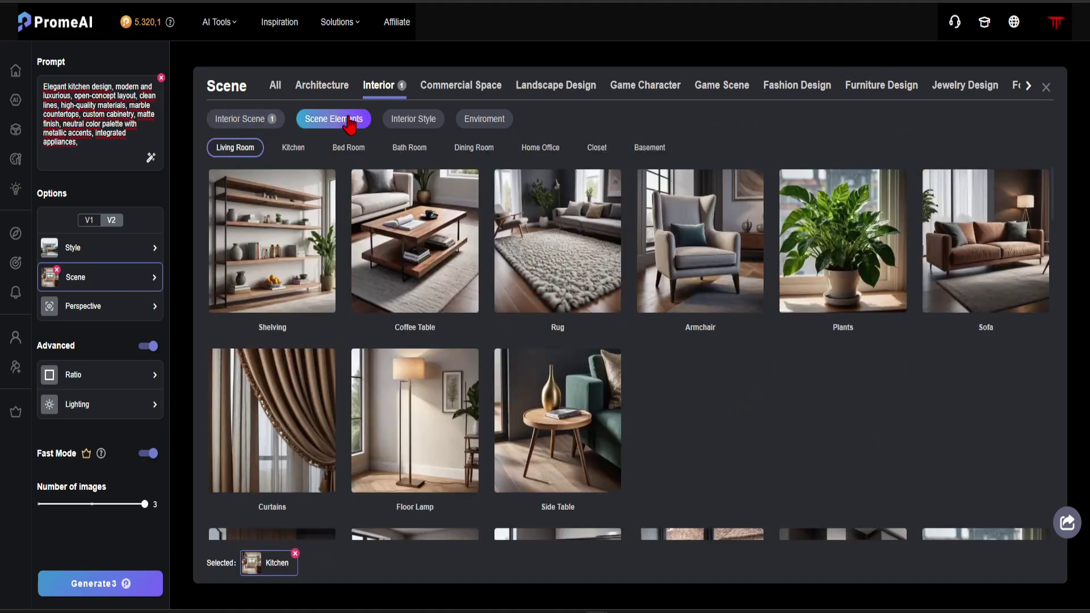
left_click(290, 148)
left_click(272, 250)
left_click(272, 429)
left_click(415, 428)
left_click(415, 250)
left_click(557, 250)
left_click(557, 428)
left_click(700, 429)
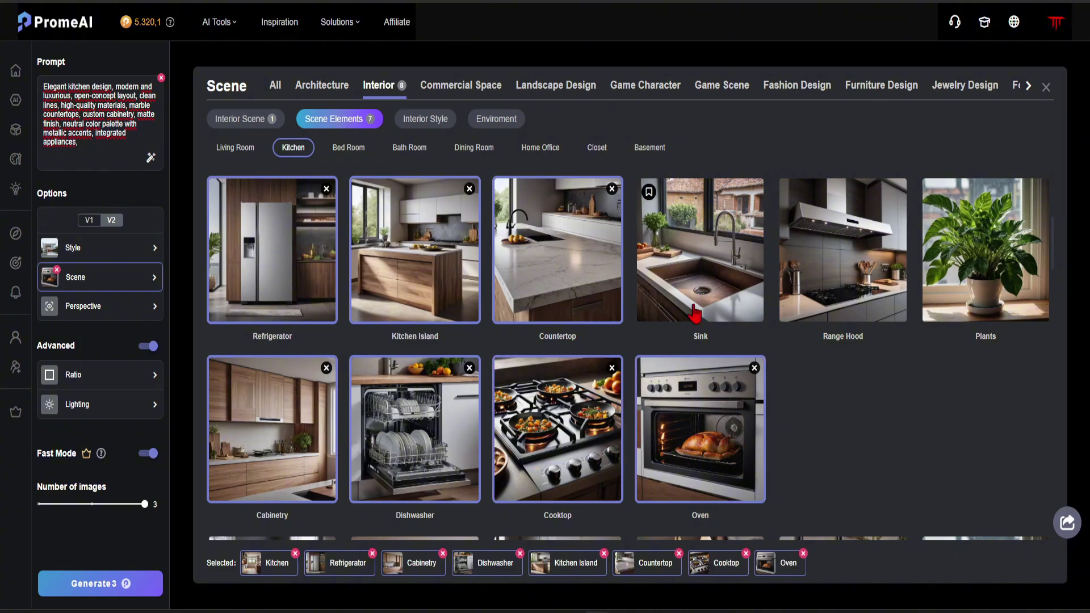
left_click(693, 313)
left_click(843, 256)
left_click(994, 272)
Add the Urban Rhythm interior style and Dusk environment, then generate the kitchen renders.
left_click(422, 121)
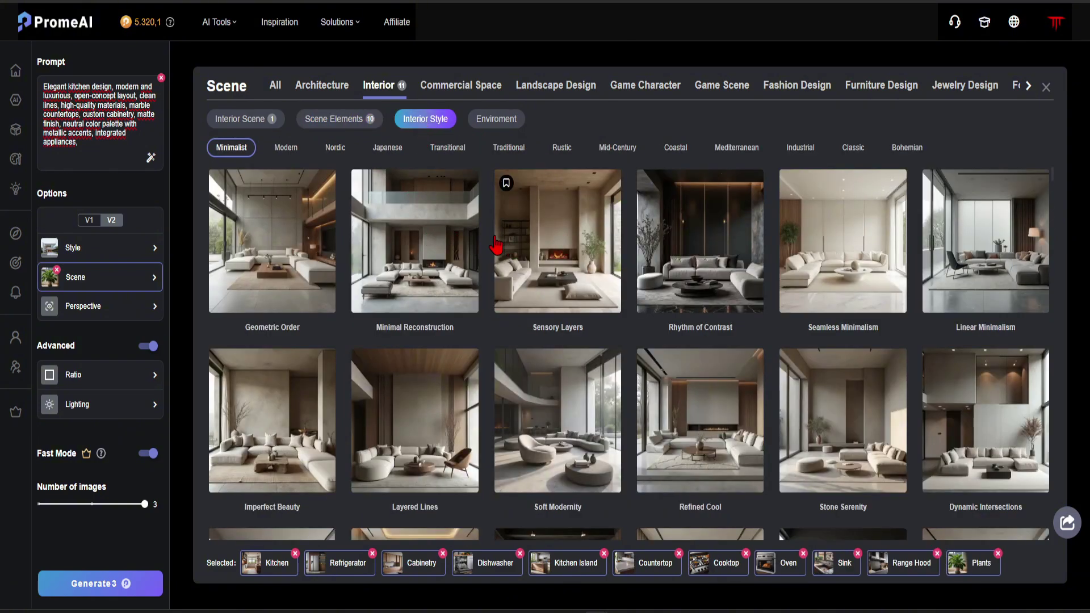
scroll(495, 250, "down", 1)
scroll(479, 272, "down", 3)
scroll(479, 273, "down", 2)
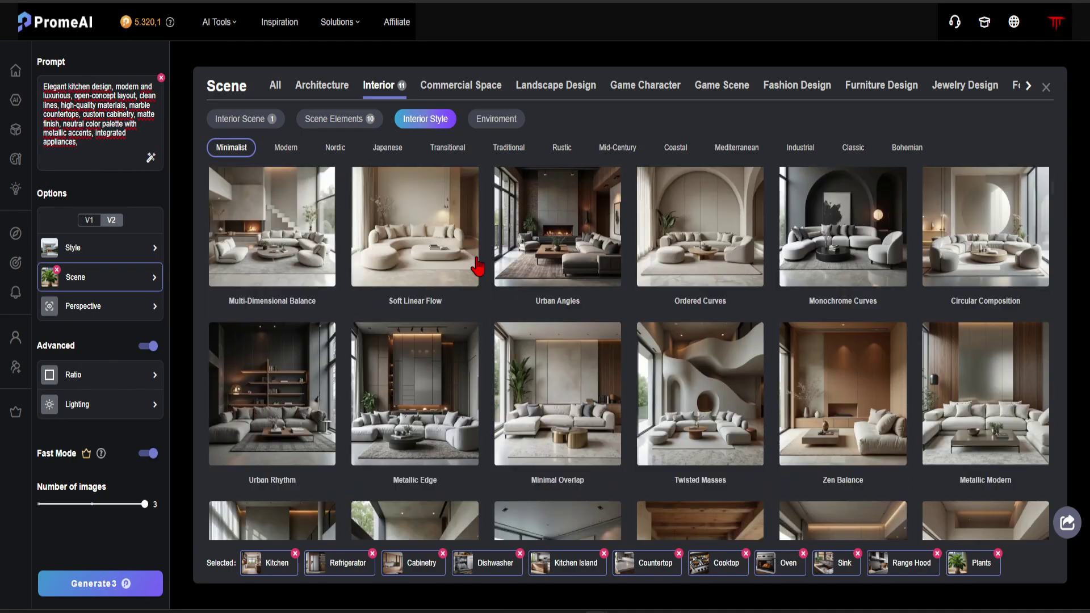
left_click(302, 381)
scroll(431, 363, "down", 5)
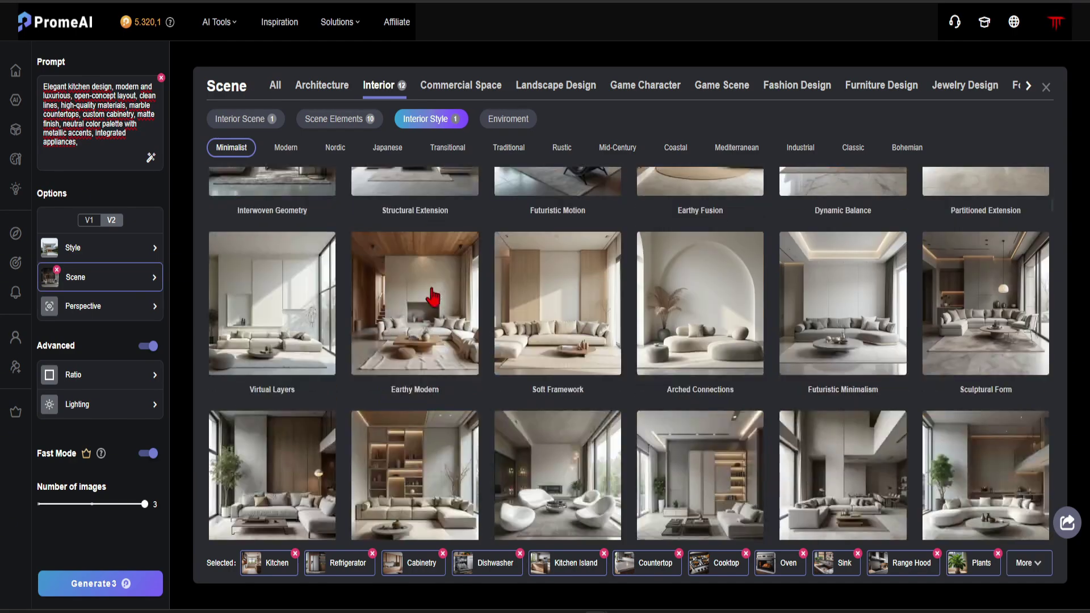
left_click(509, 120)
left_click(508, 165)
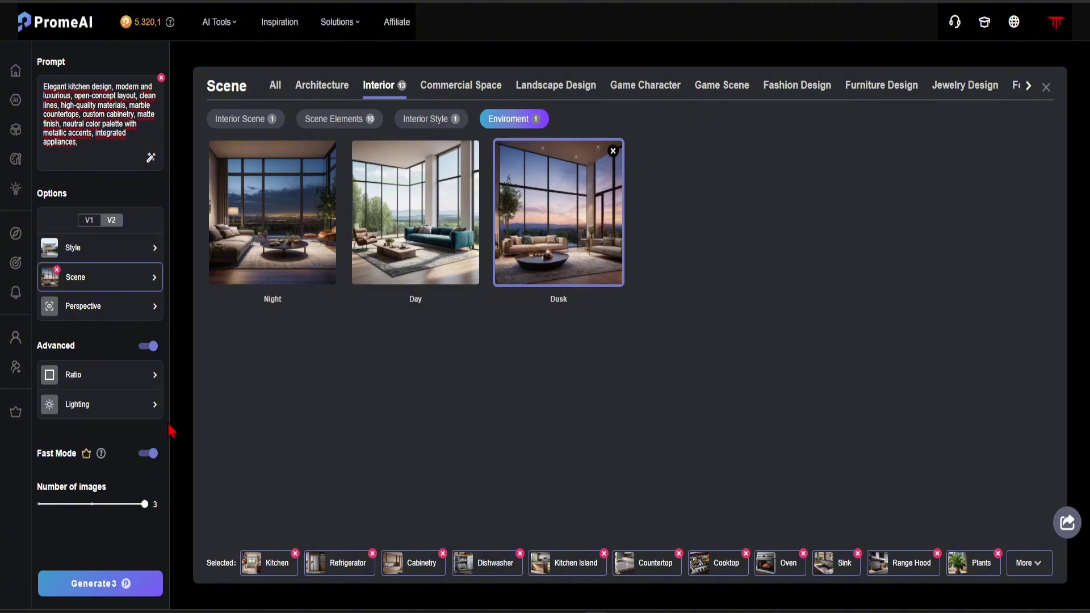
left_click(128, 585)
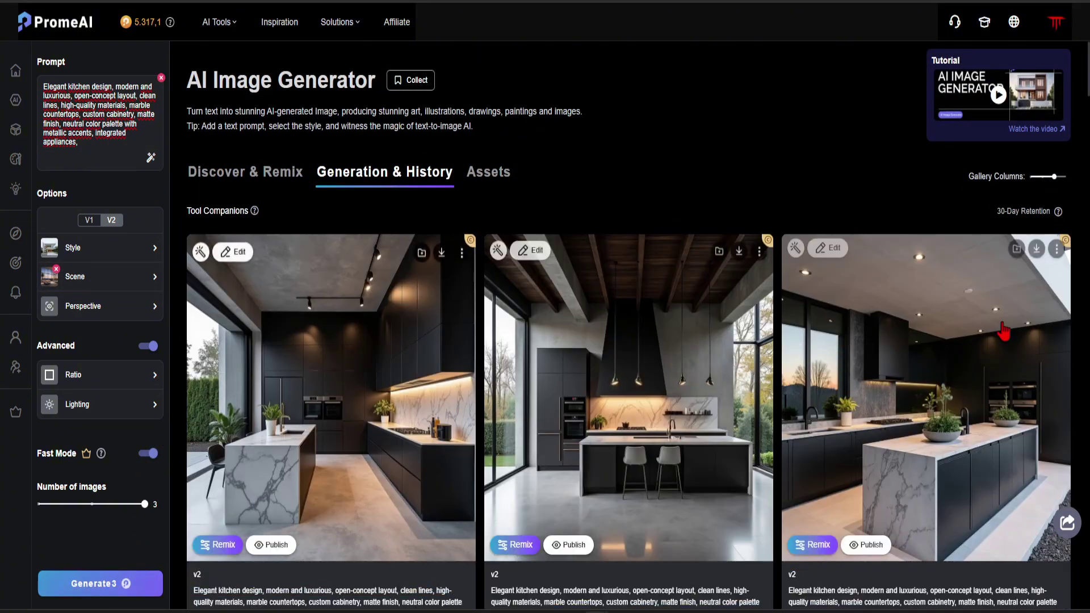
Browse the three kitchen renders at full size, then close the viewer.
left_click(1007, 370)
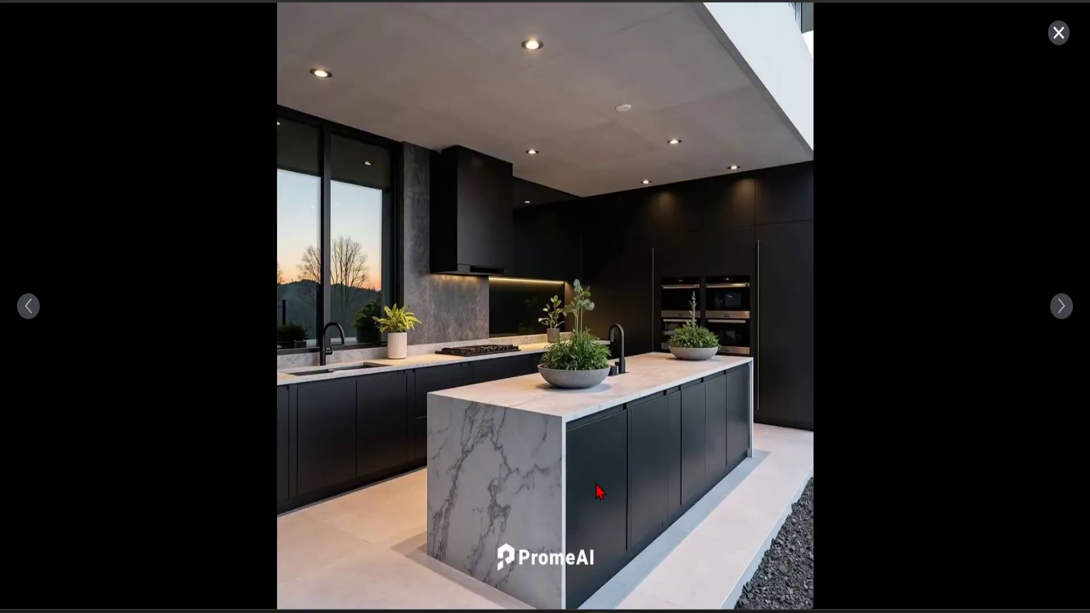
left_click(29, 308)
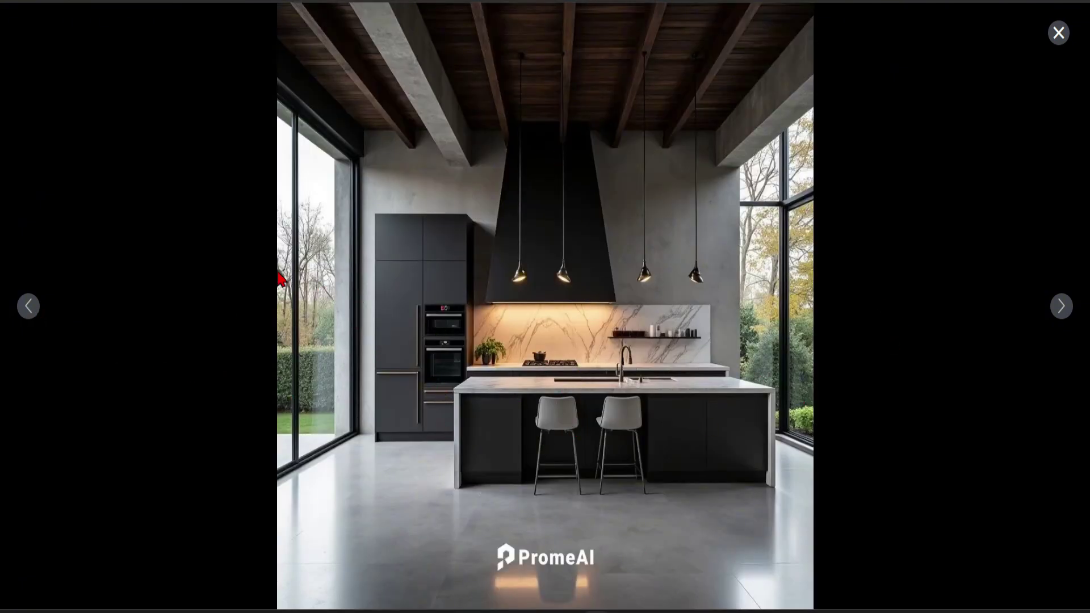
left_click(36, 307)
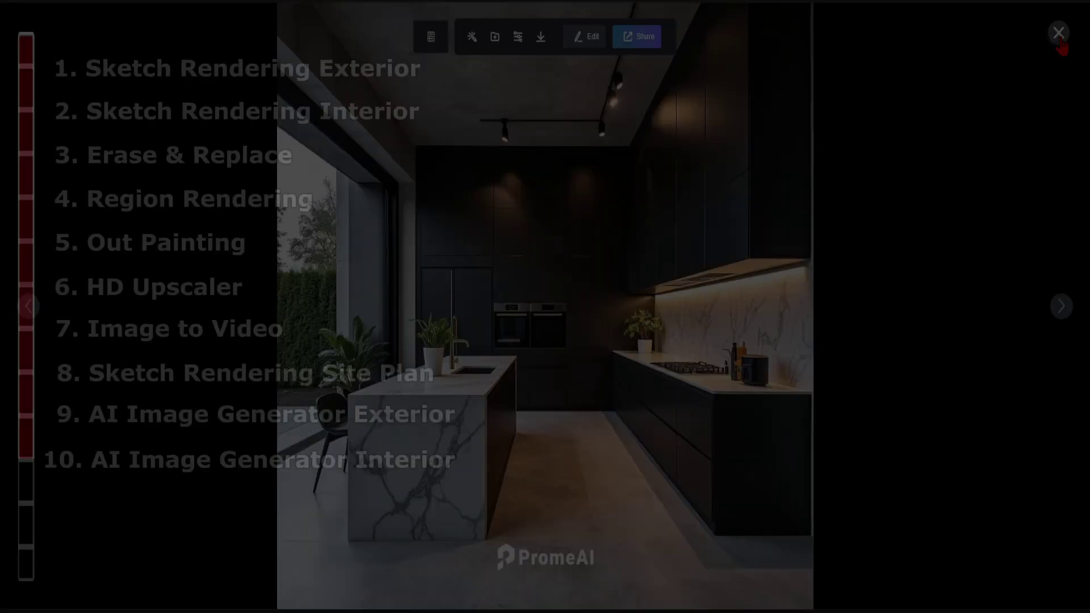
left_click(1058, 34)
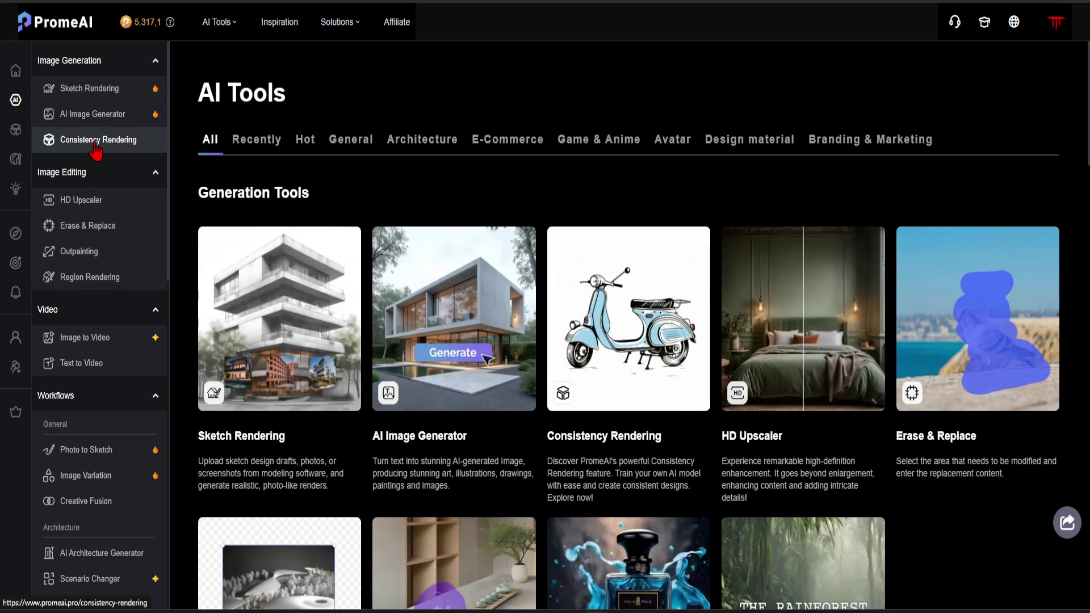
Create a new consistency model with the living-room photo as its style reference.
left_click(95, 141)
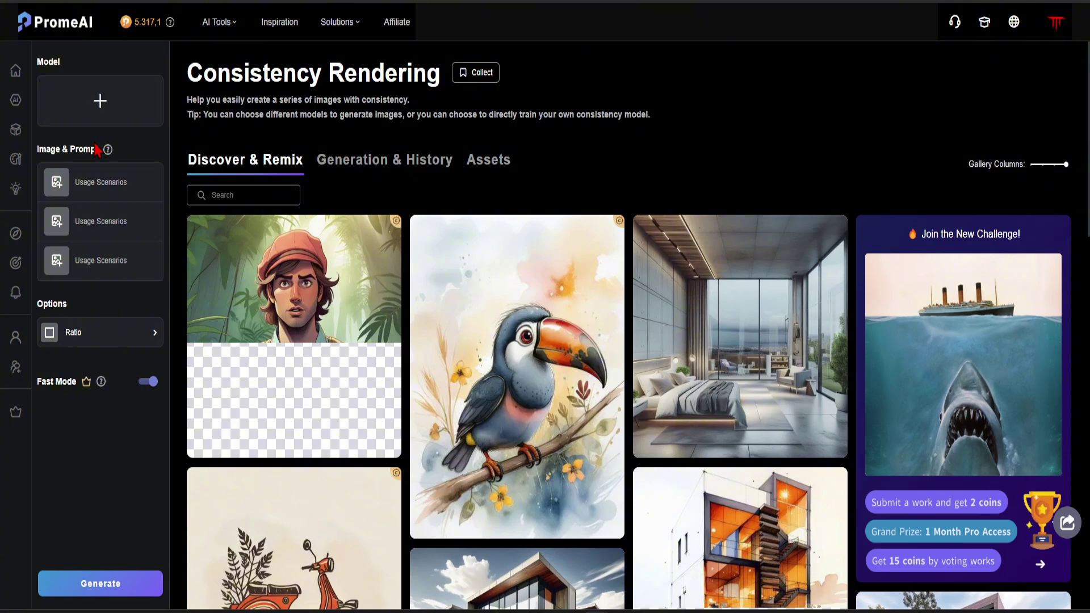
left_click(107, 110)
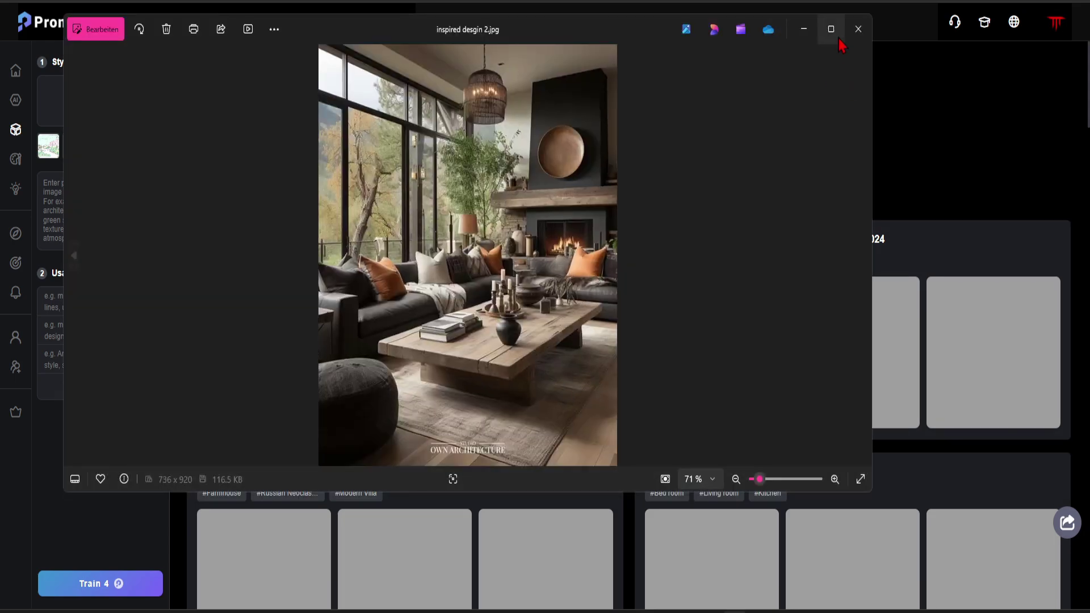
left_click(829, 29)
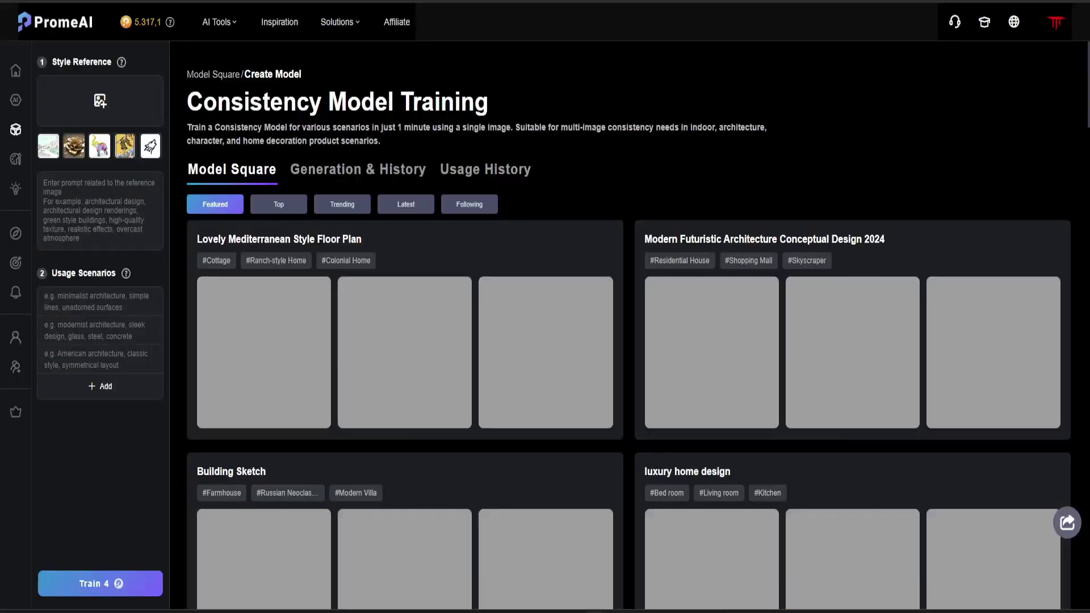
left_click_drag(764, 94, 336, 215)
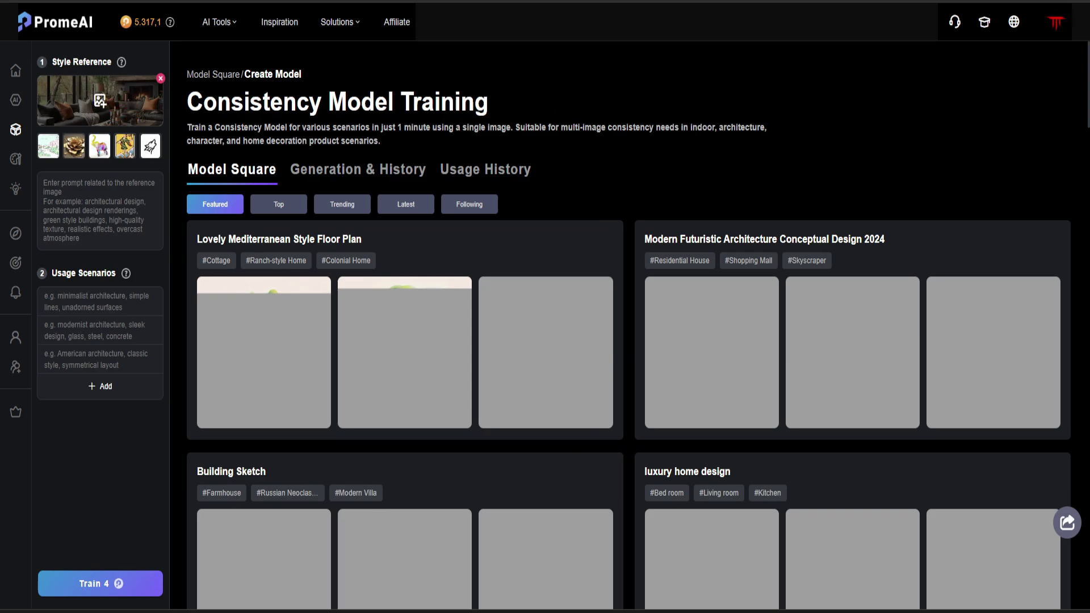
Paste in the living room, bathroom and children's room usage scenarios.
left_click(102, 296)
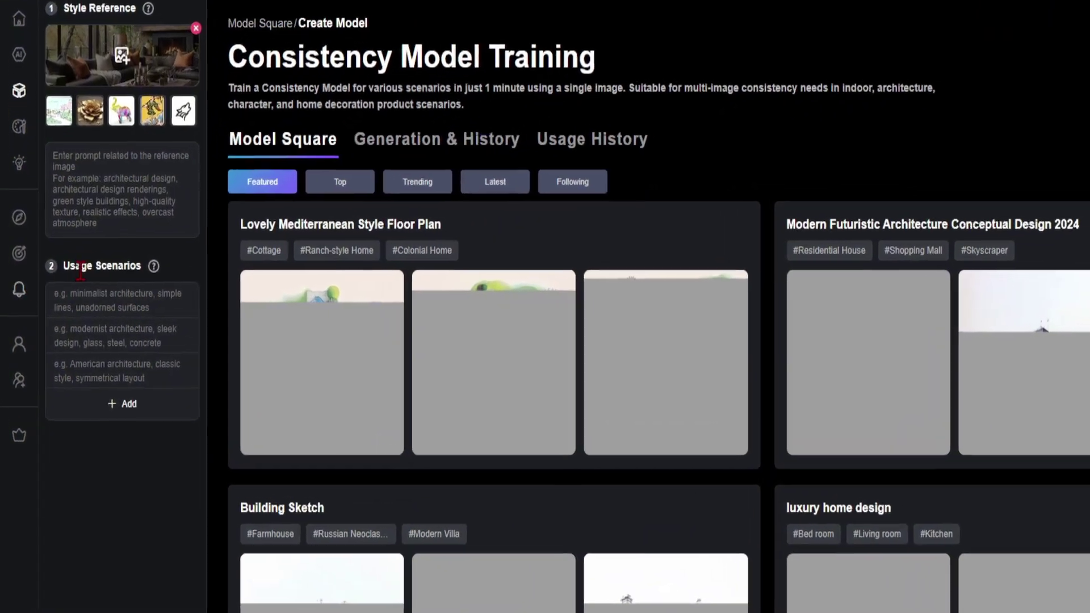
type("living room, sofa, dining table, television, paintings, carpet")
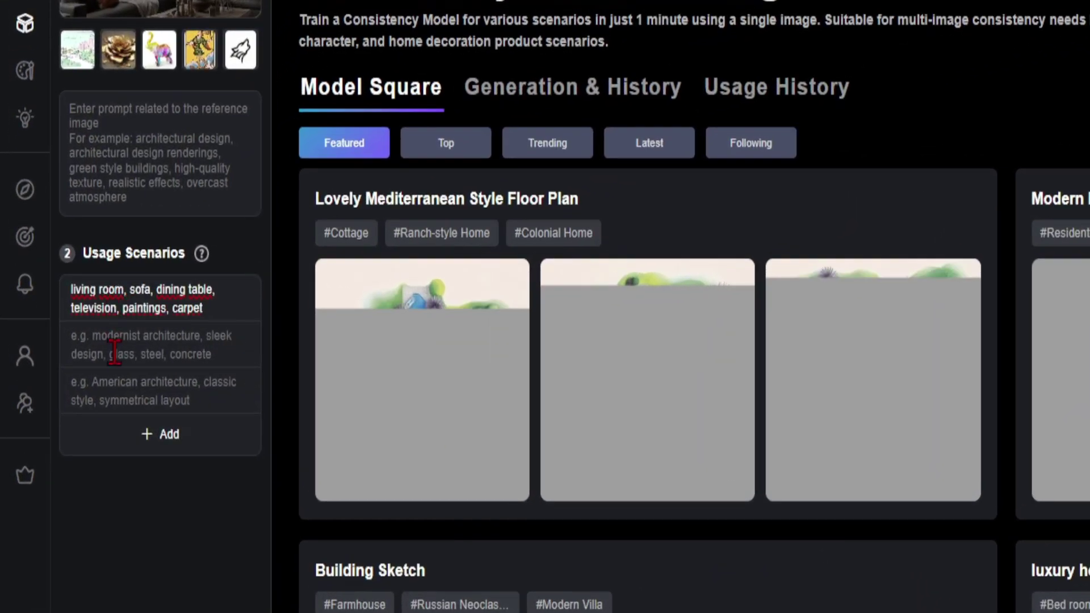
left_click(114, 353)
type("bath room, cabiet, sink, bathtub, carpet")
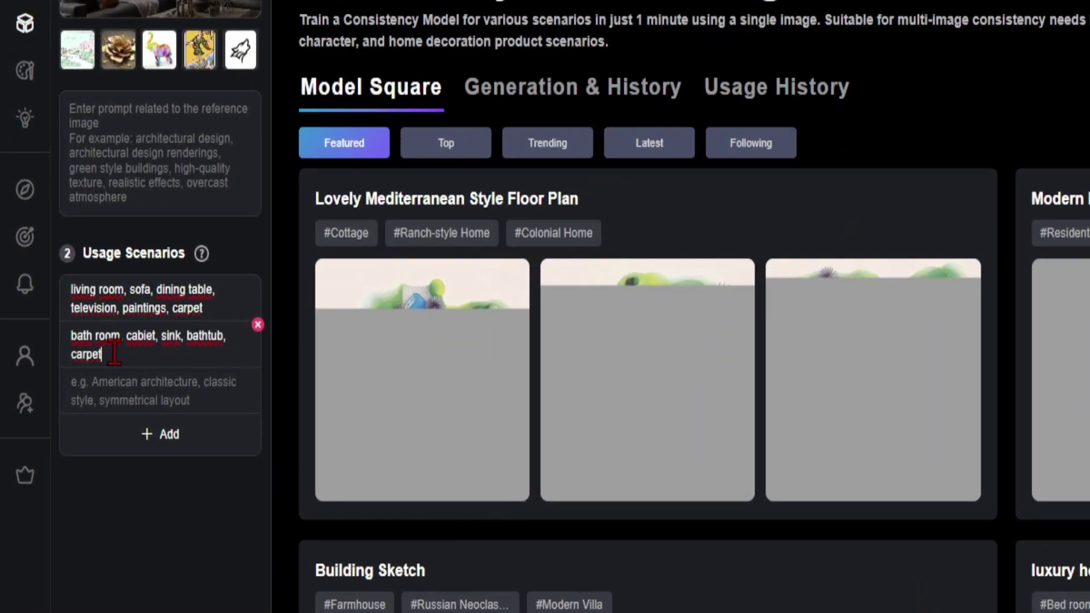
left_click(131, 392)
type("children room, single bed, chair, desk, computer, cabinet")
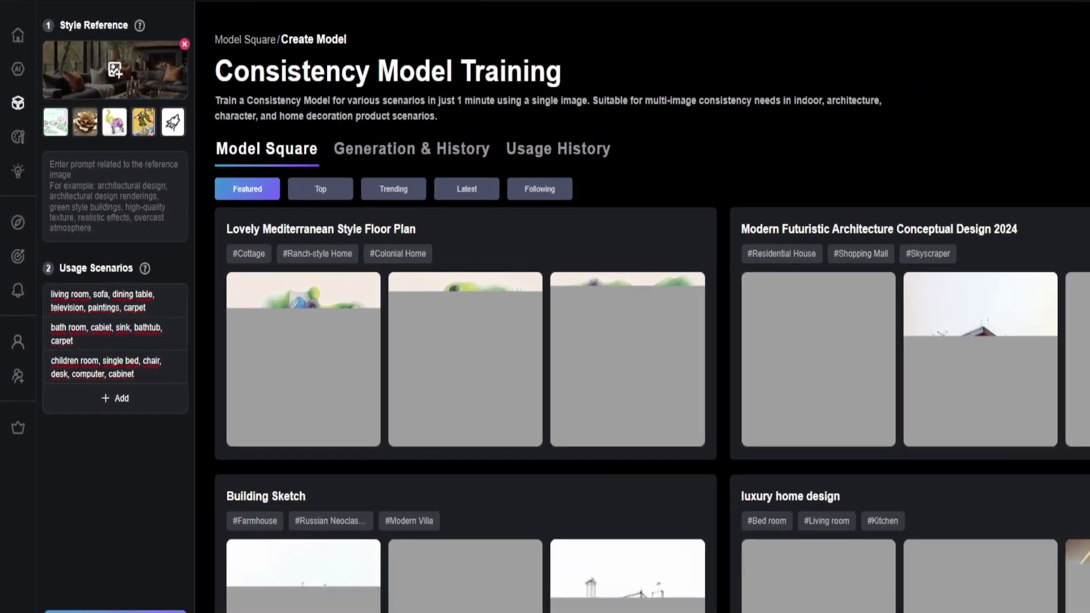
Train the model, then step from the bathroom render to the children's room render and close the viewer.
left_click(171, 612)
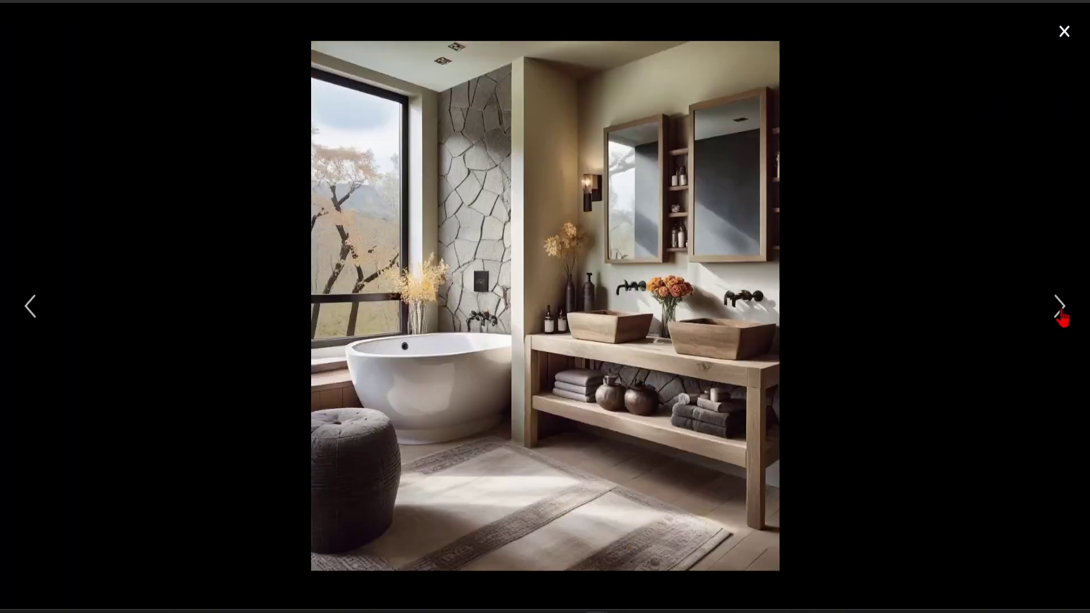
left_click(1060, 309)
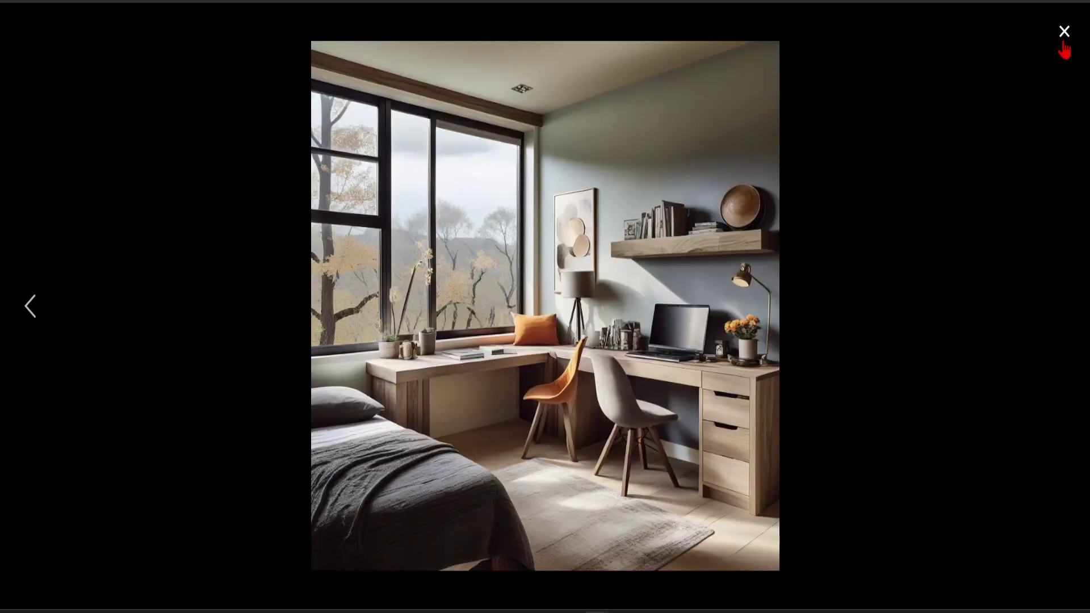
left_click(1064, 31)
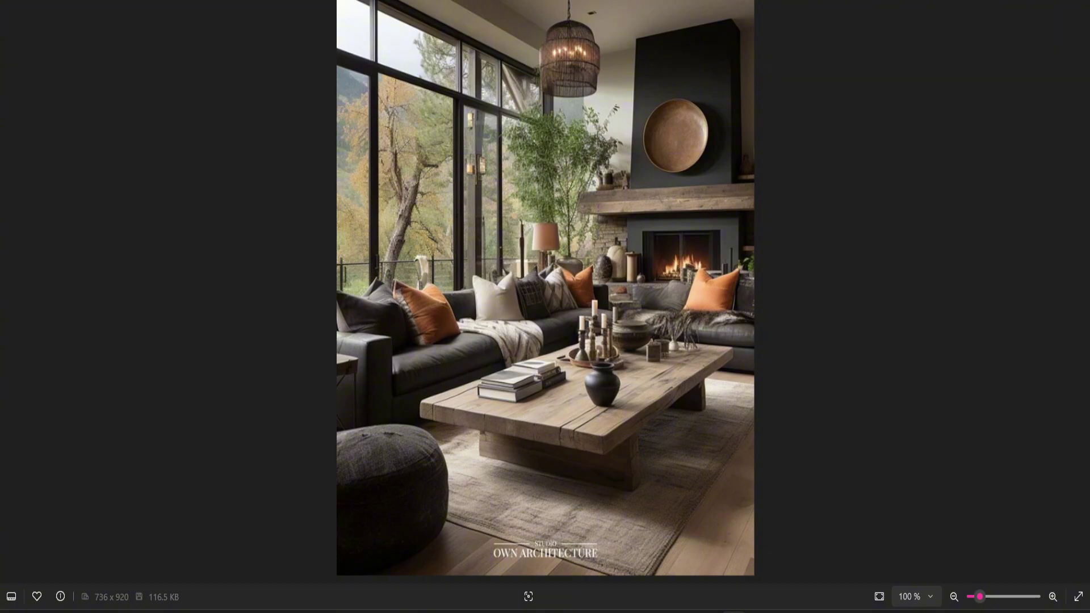
In Photos, view the living room and bathroom renders and then the living-room reference photo.
key("Right")
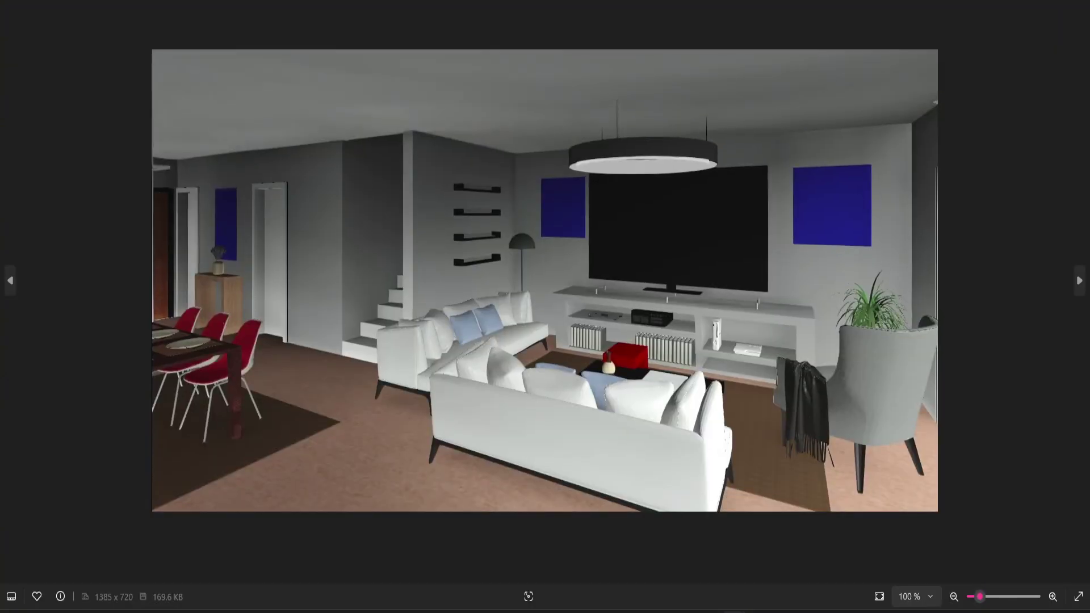
key("Right")
key("Right")
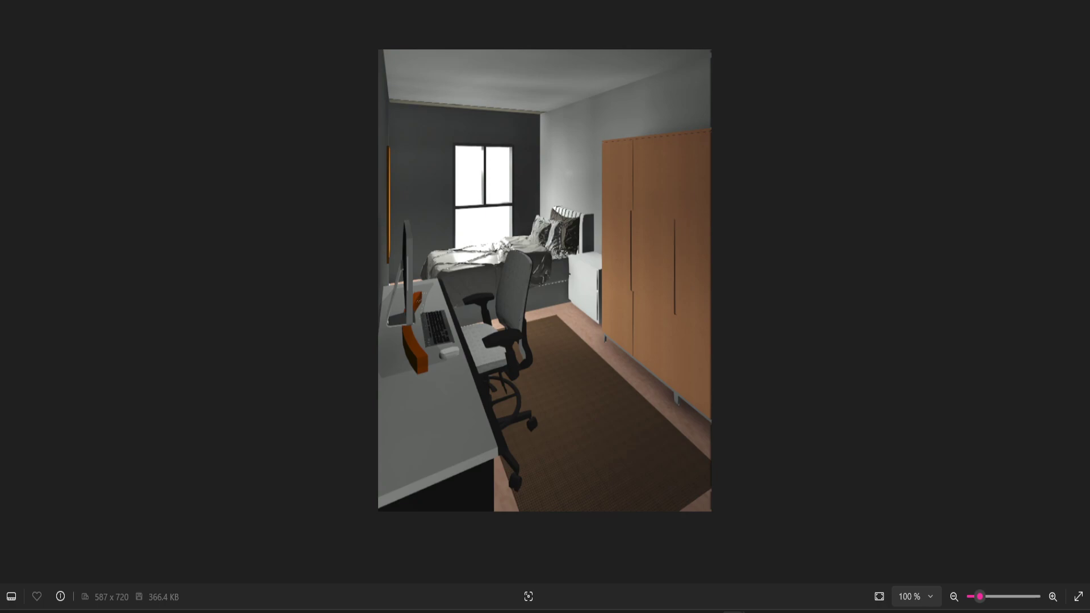
key("Right")
Give the living-room, bathroom and children-room prompts their matching 3D renders as base images, then generate.
key("alt+Tab")
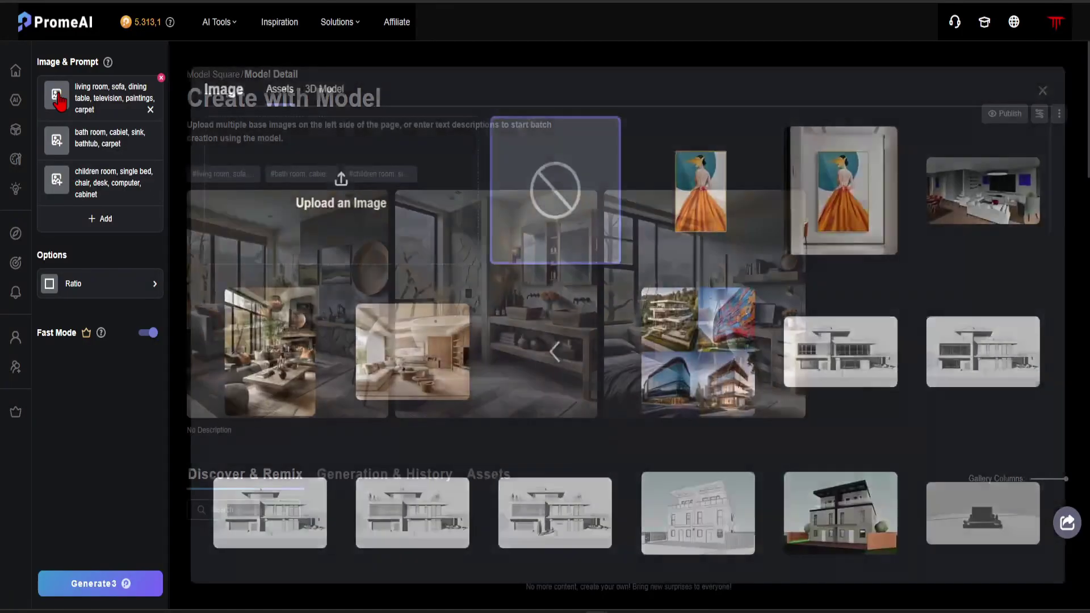
left_click(161, 78)
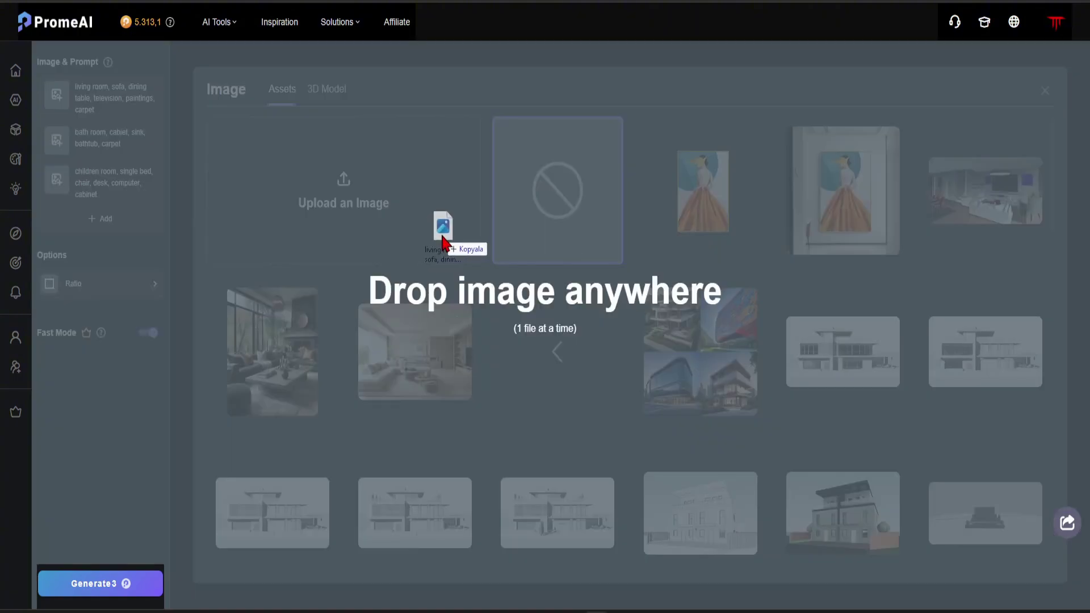
left_click_drag(445, 227, 389, 204)
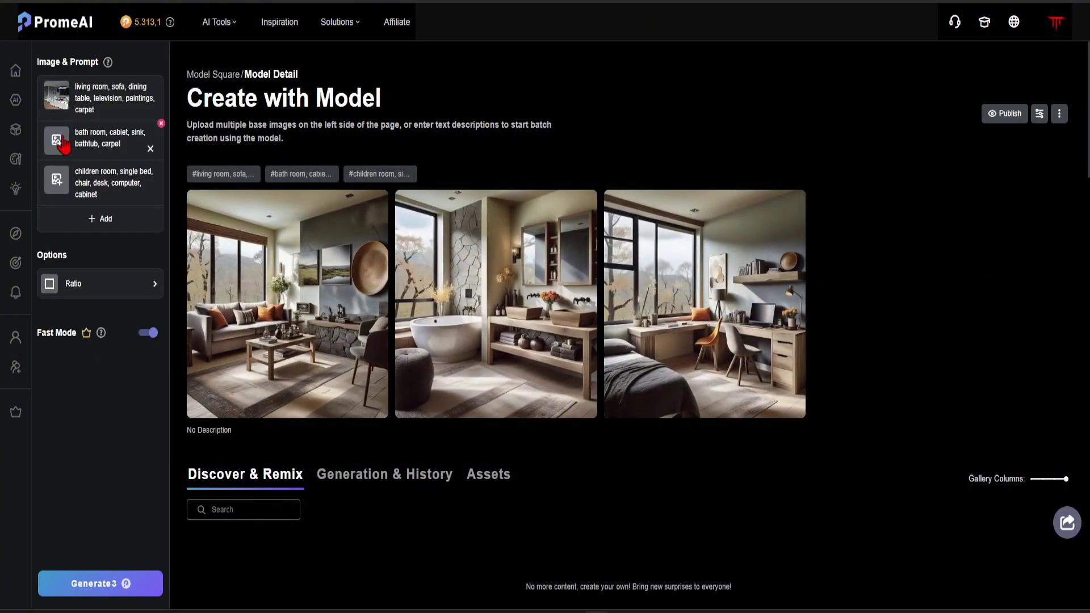
left_click(58, 141)
left_click_drag(958, 241, 438, 203)
left_click(57, 181)
left_click_drag(958, 242, 267, 231)
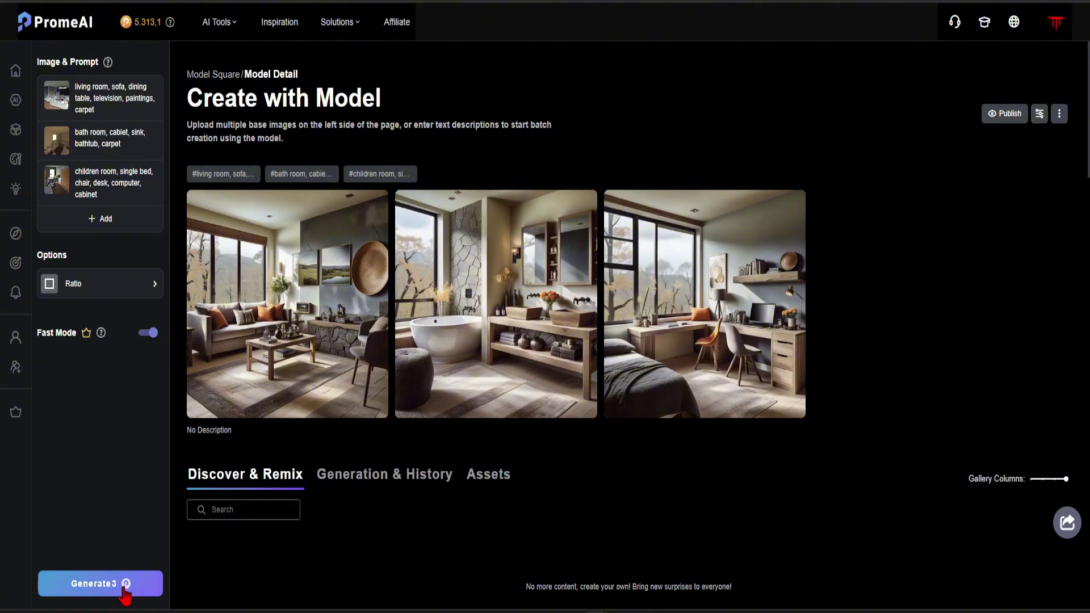
left_click(125, 590)
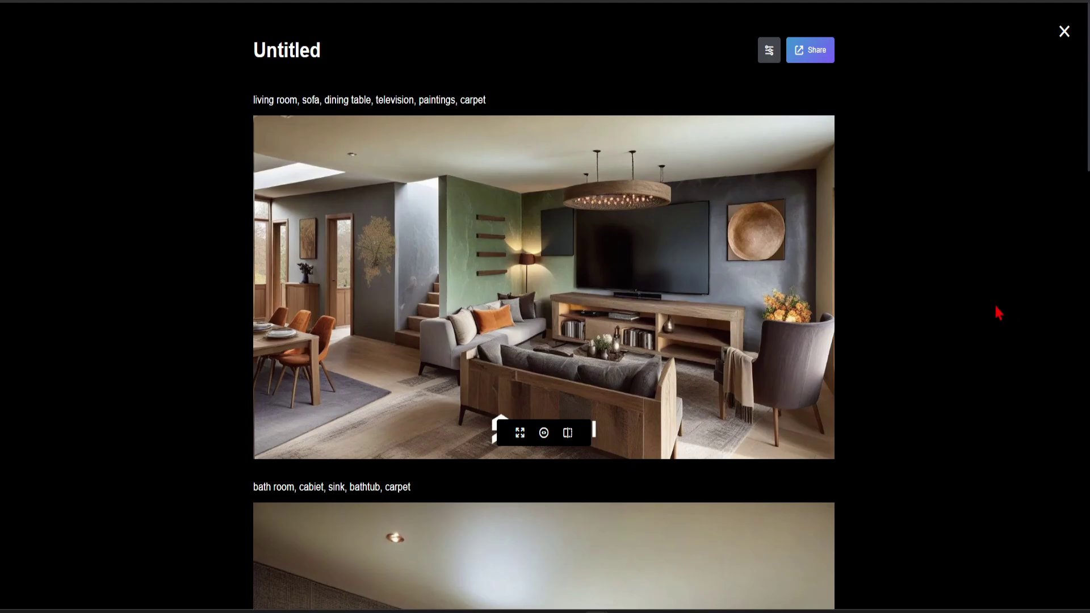
Compare the generated living room against its original render with the before/after slider.
mouse_move(766, 315)
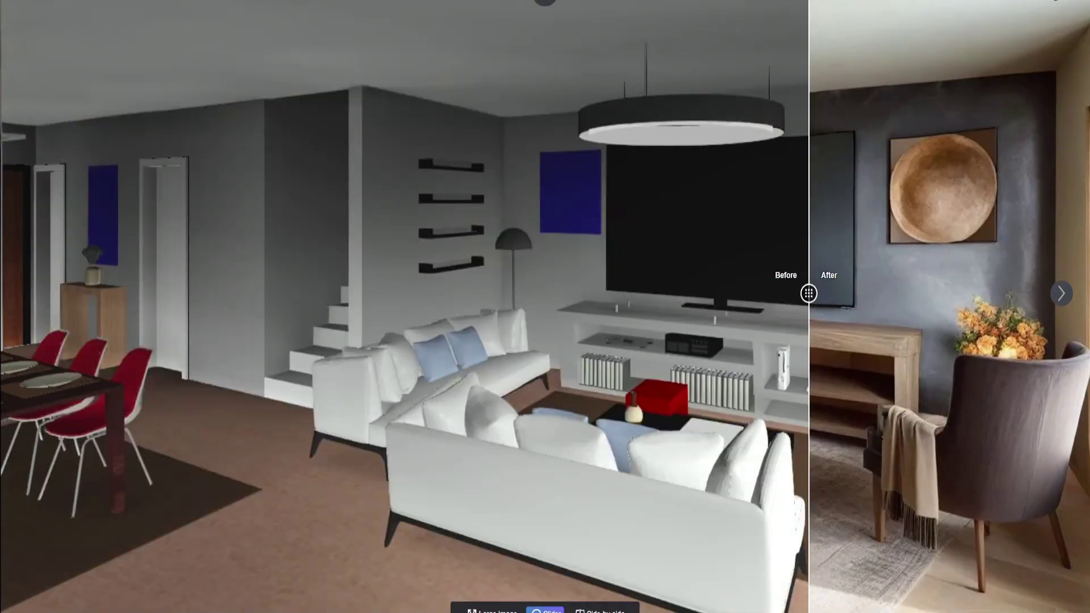
key("Escape")
scroll(711, 268, "down", 3)
left_click(546, 513)
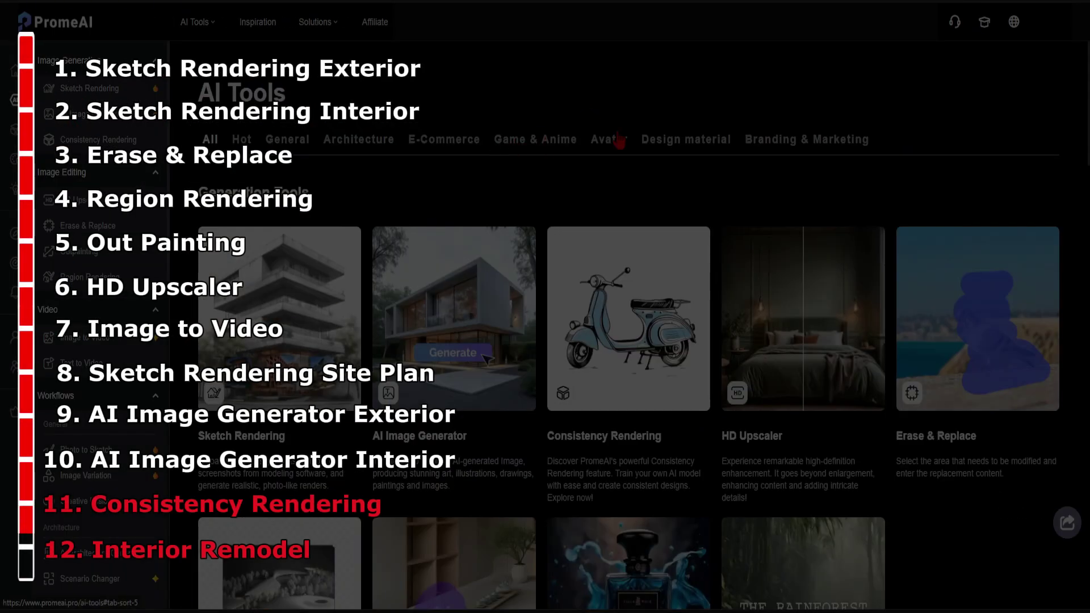
Start Interior Remodel with the empty sunlit example room as the base image.
left_click(422, 141)
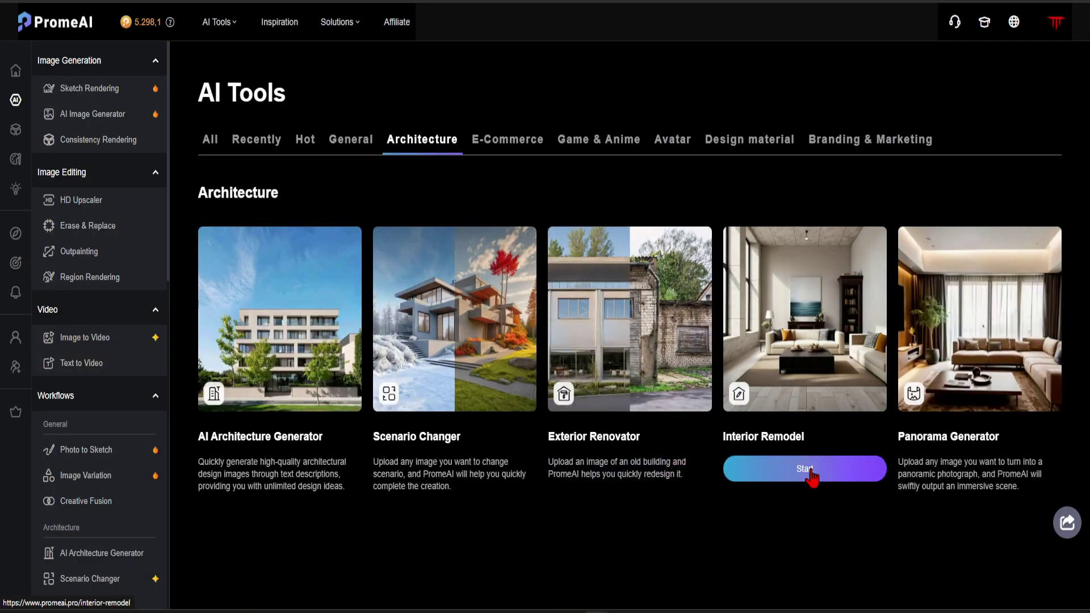
left_click(810, 474)
left_click(98, 95)
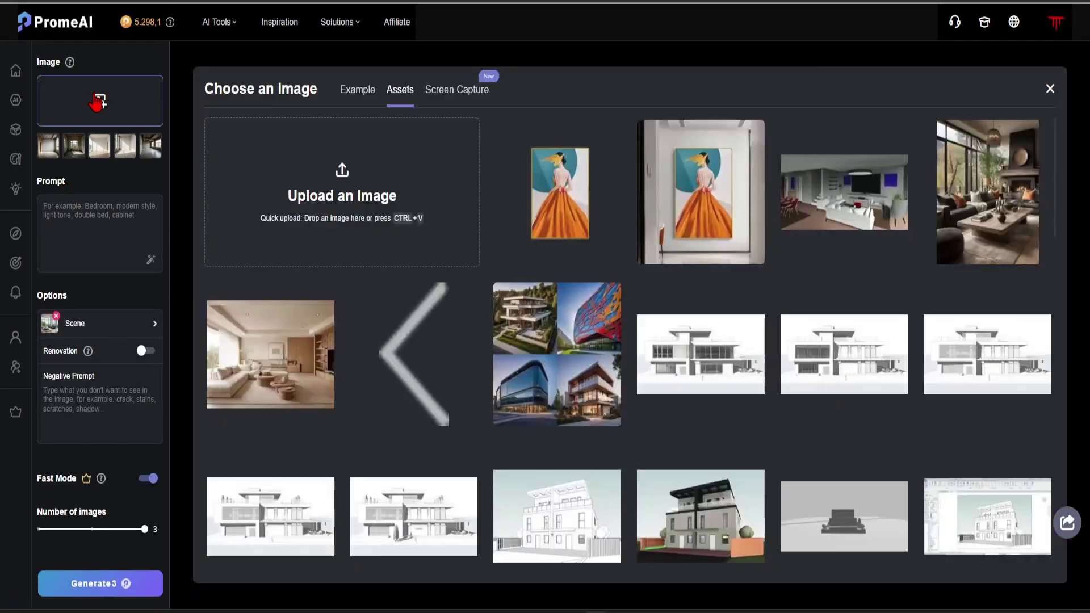
left_click(345, 98)
left_click(299, 408)
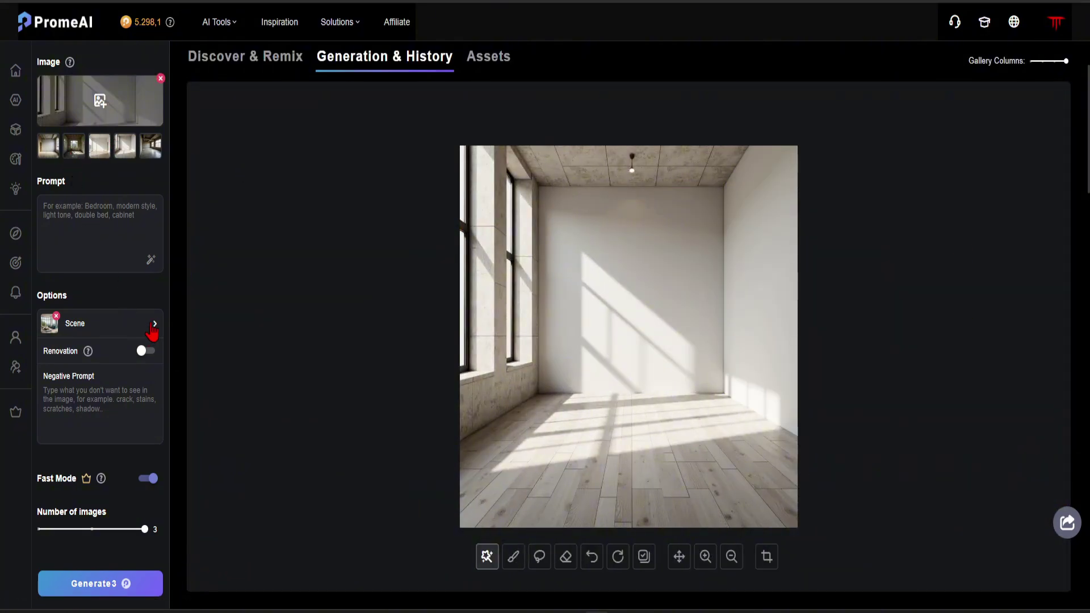
Set the scene to Interior: Living Room.
left_click(59, 324)
left_click(60, 327)
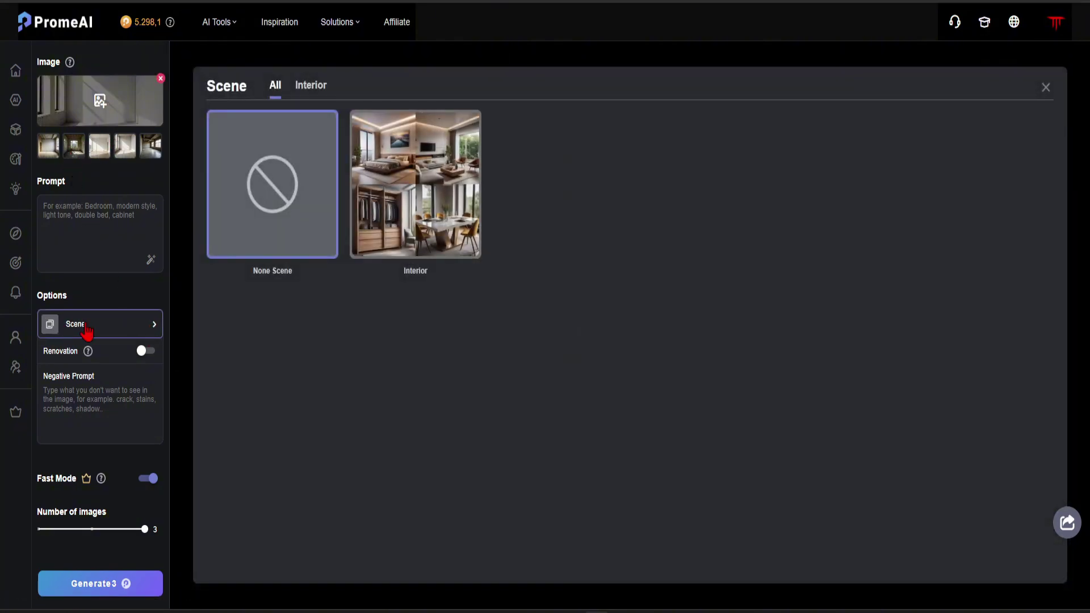
left_click(432, 232)
left_click(300, 227)
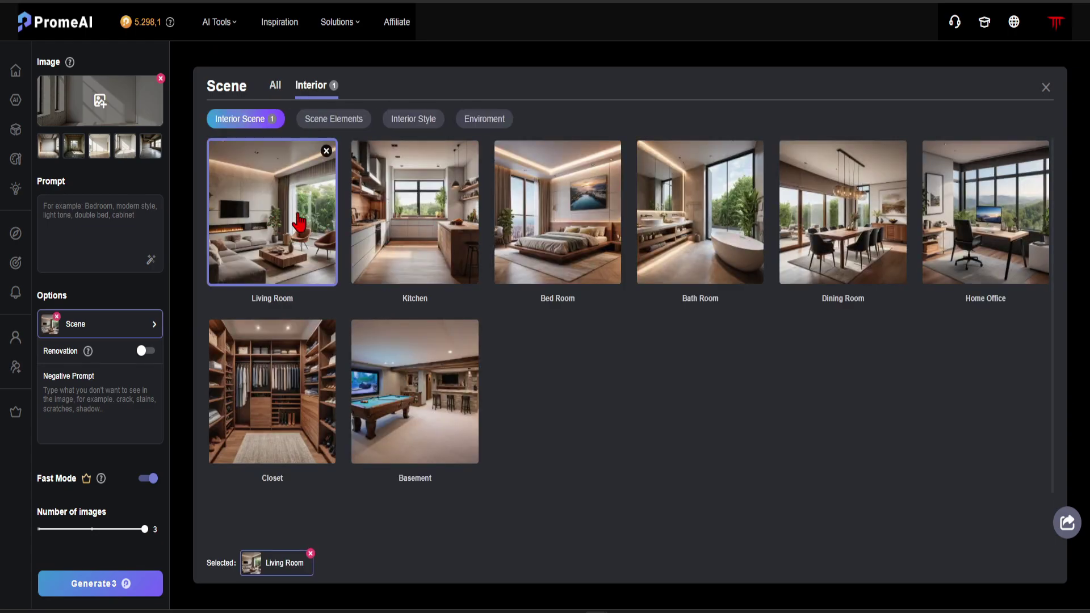
Add shelving, curtains, floor lamp, coffee table, rug, side table, armchair, plants and sofa.
left_click(314, 125)
left_click(284, 238)
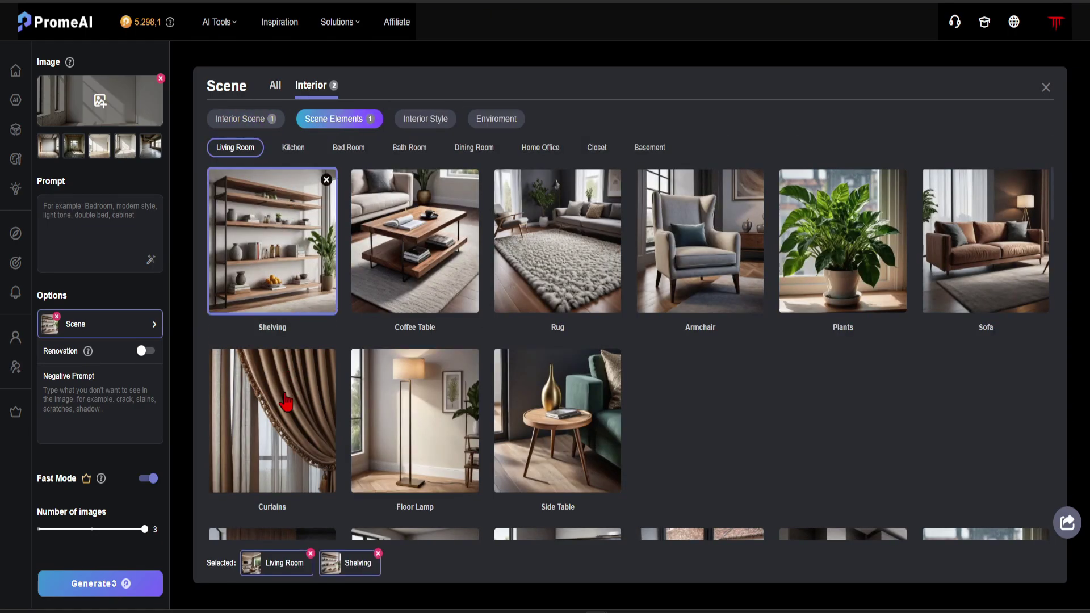
left_click(286, 403)
left_click(415, 408)
left_click(414, 238)
left_click(556, 238)
left_click(573, 379)
left_click(700, 249)
left_click(846, 256)
left_click(985, 260)
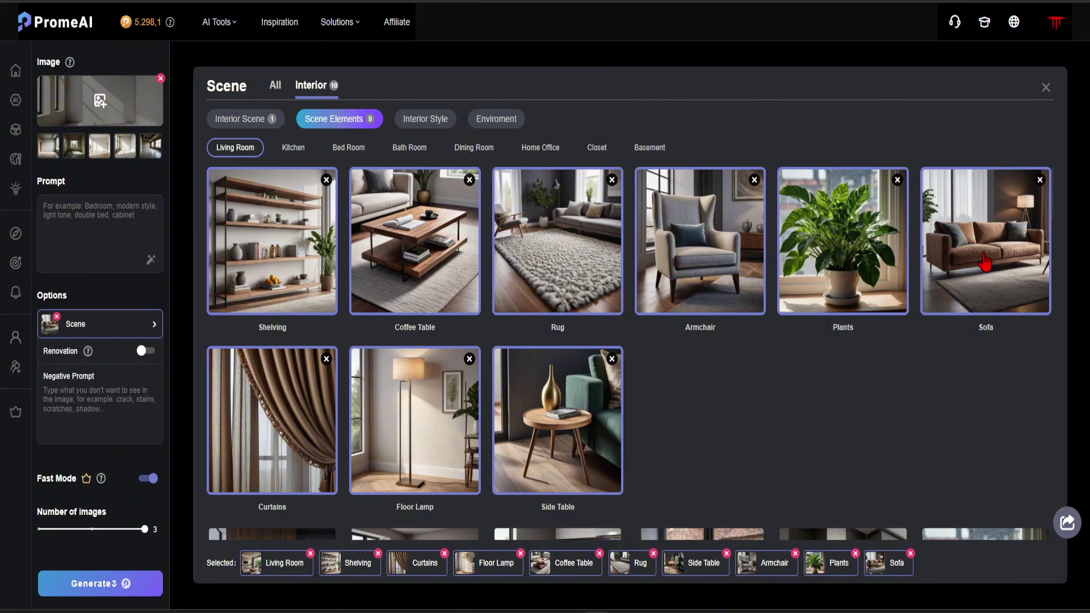
Choose the Nordic Harmony style with Day lighting and generate the remodel.
left_click(434, 122)
scroll(480, 214, "down", 10)
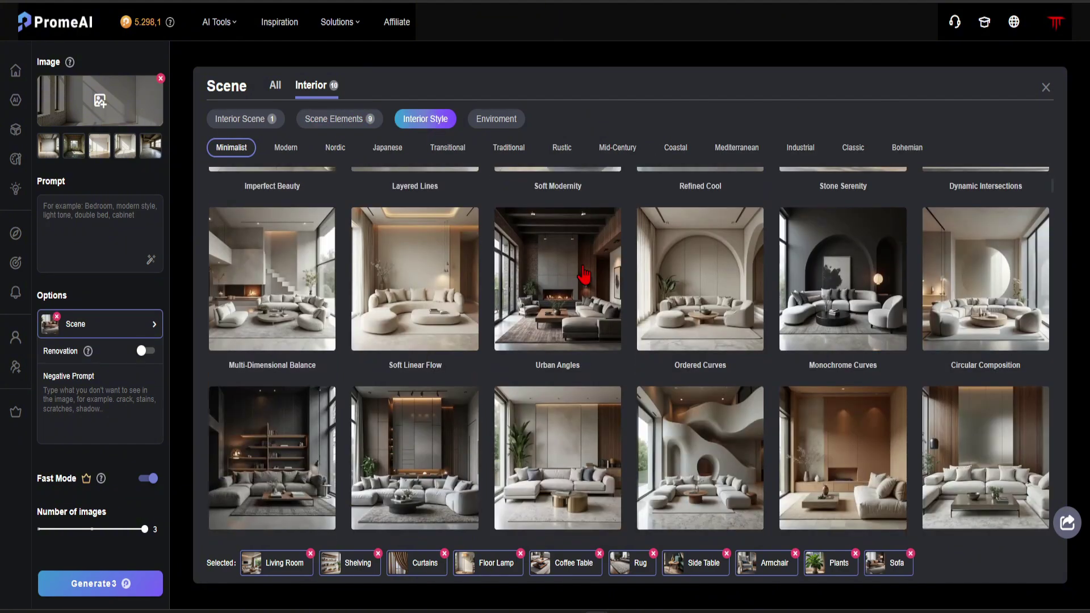
left_click(334, 148)
left_click(577, 252)
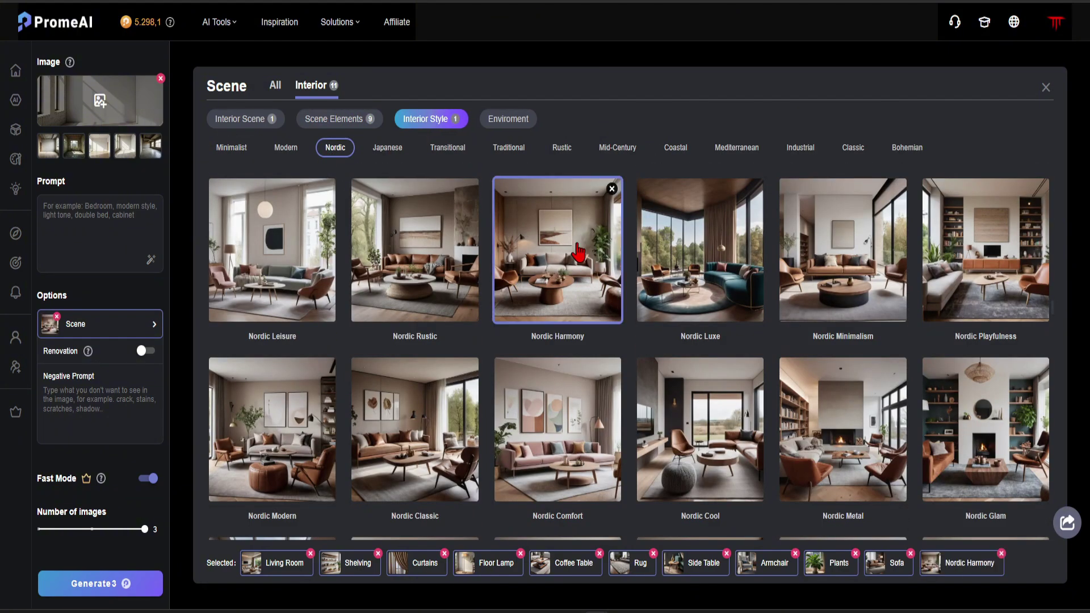
left_click(523, 123)
left_click(459, 231)
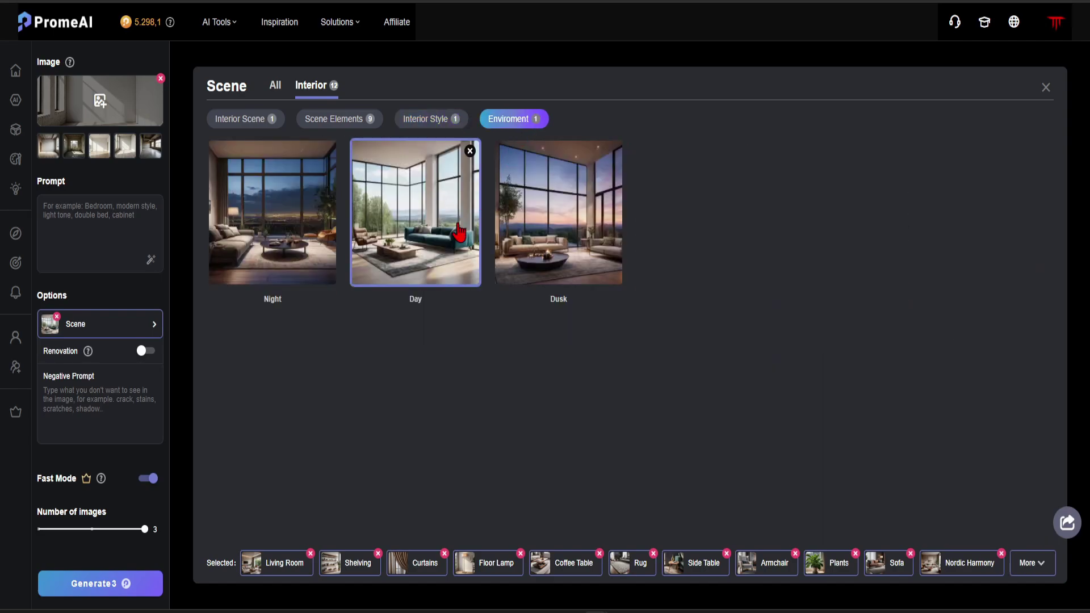
mouse_move(90, 361)
left_click(125, 587)
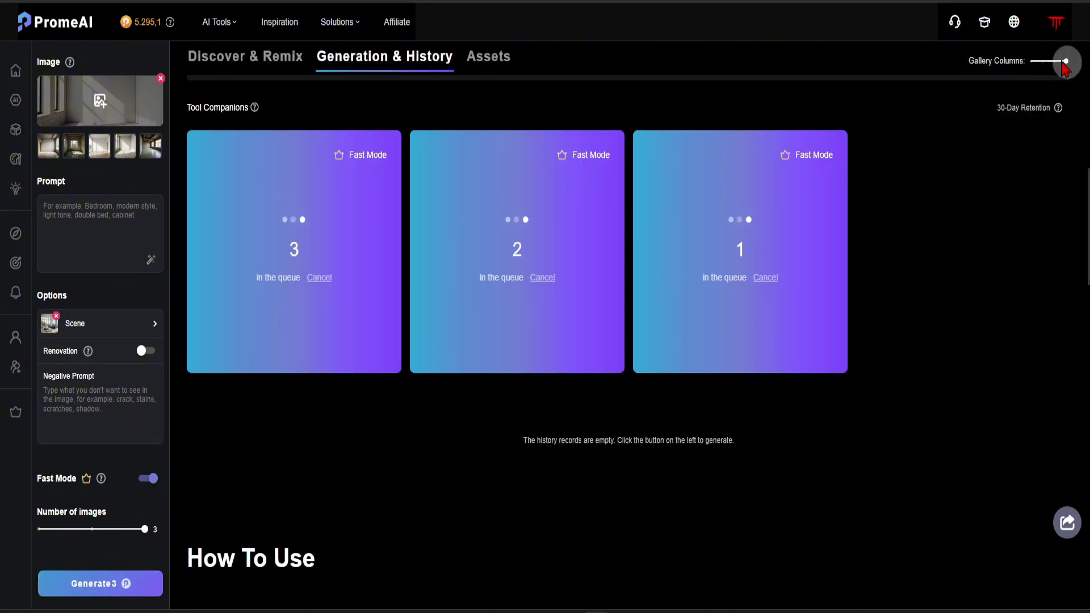
Enlarge the result cards and slider-compare the Nordic remodels with the empty original room.
left_click_drag(1064, 61, 1054, 61)
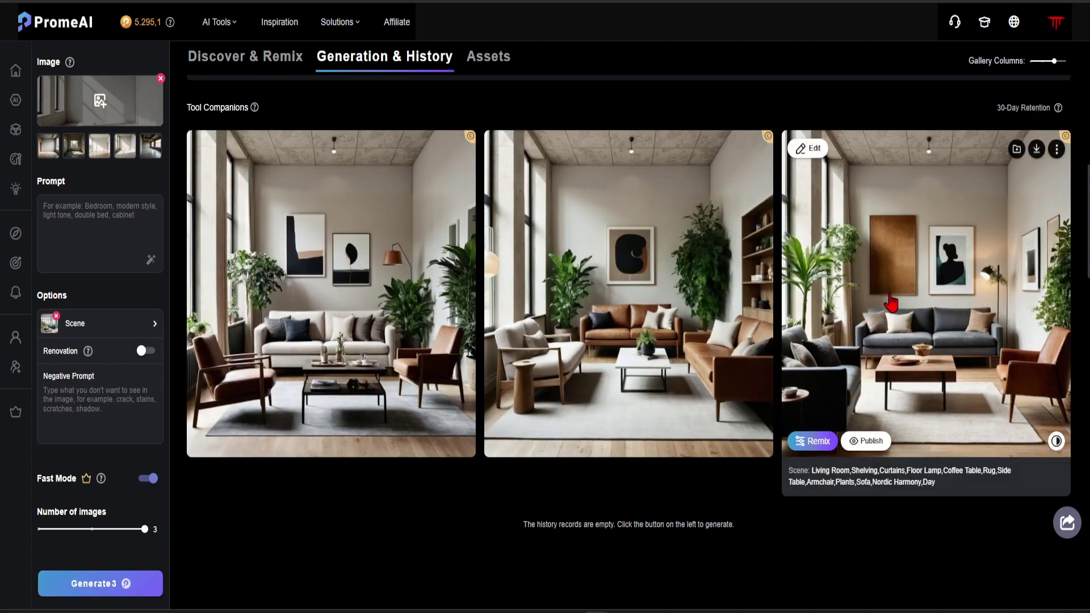
left_click(890, 301)
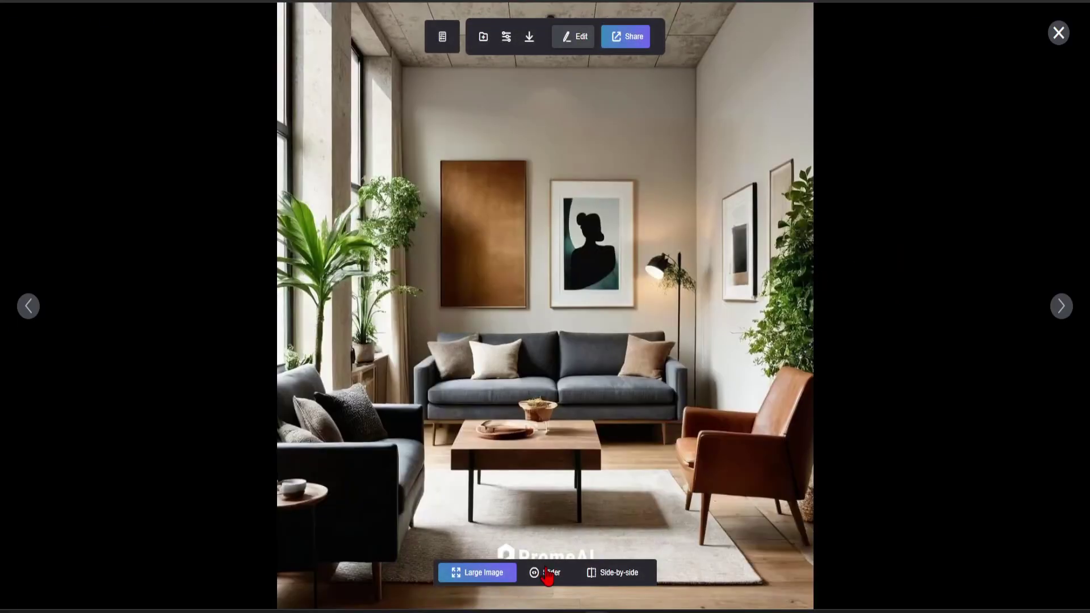
left_click(548, 576)
left_click_drag(550, 321, 199, 261)
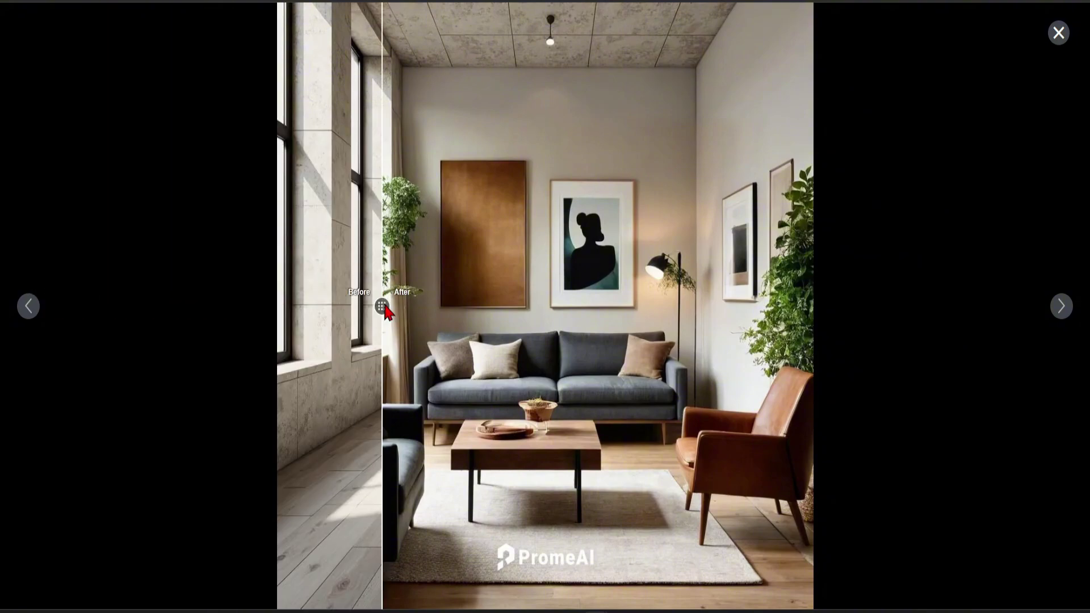
left_click(30, 306)
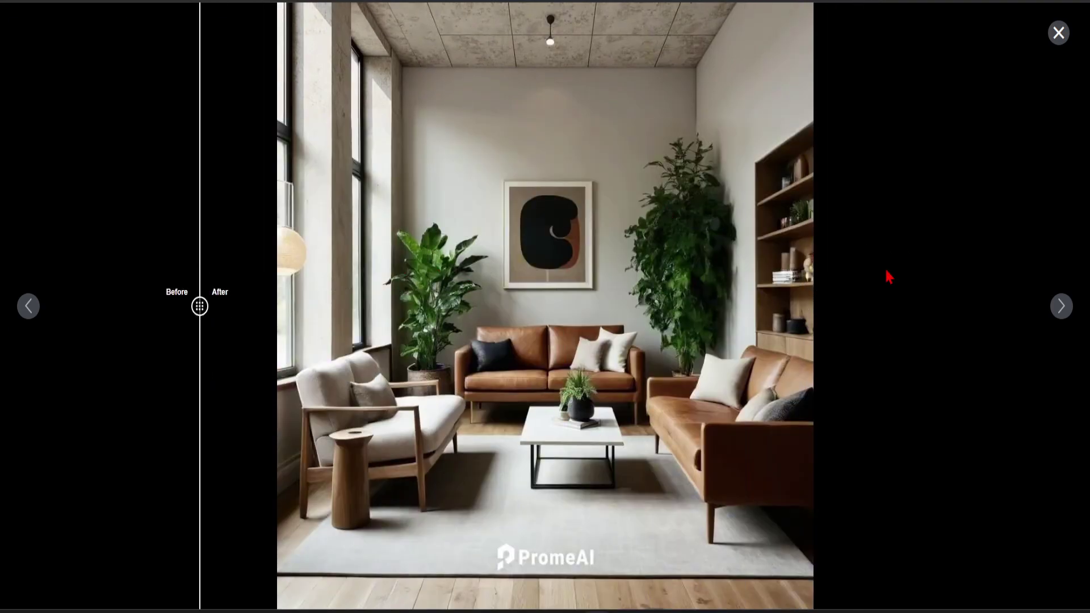
left_click(27, 310)
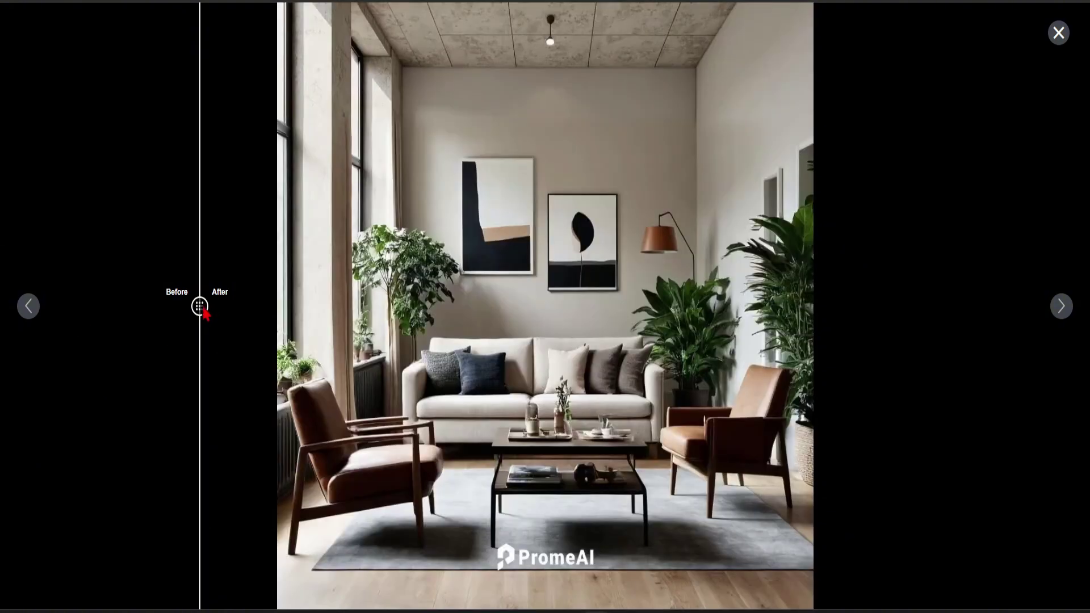
left_click_drag(199, 305, 161, 301)
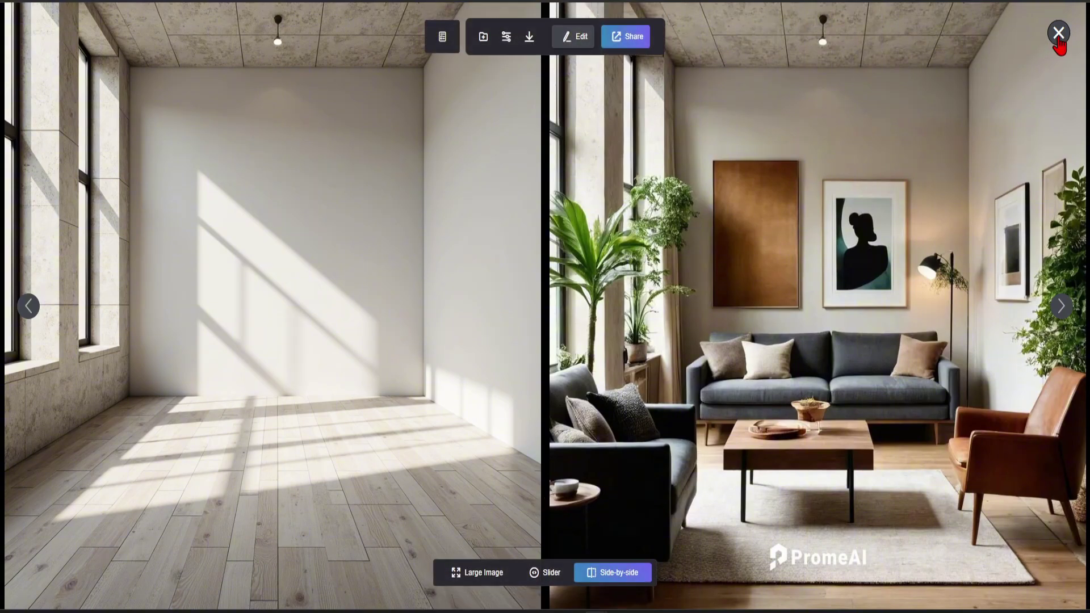
left_click(1059, 34)
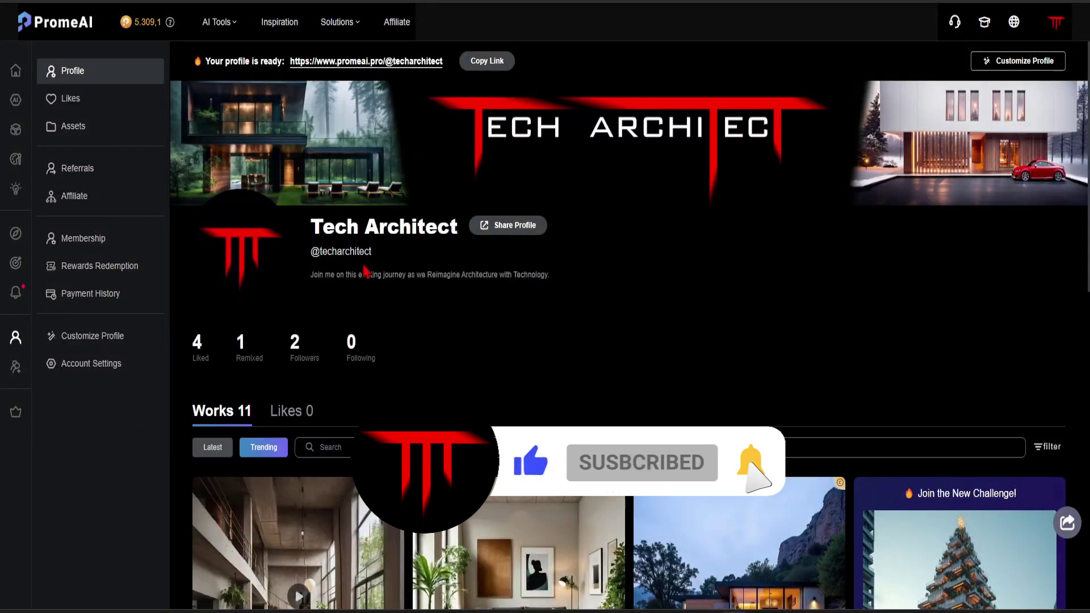
Show yearly billing prices: Base $16, Standard $29 and Pro $59 per month.
scroll(720, 318, "down", 3)
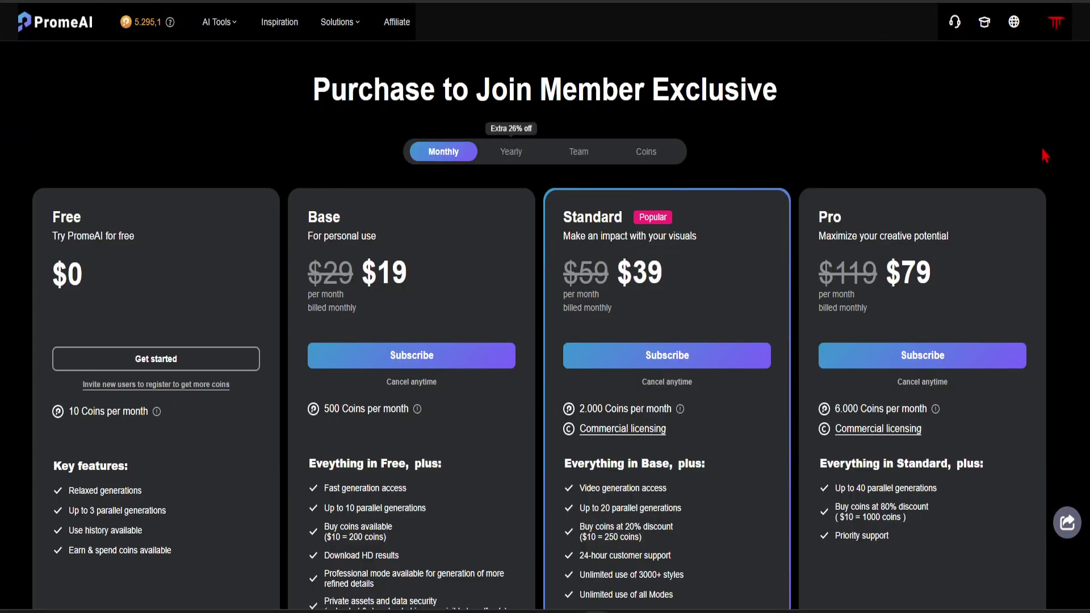
scroll(1044, 154, "down", 1)
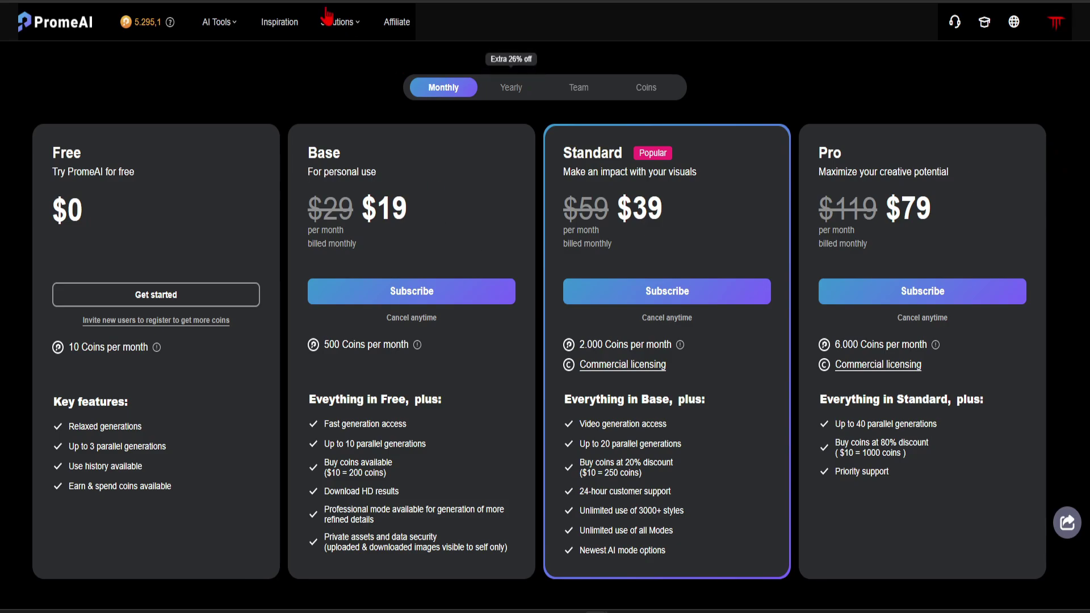
left_click(511, 87)
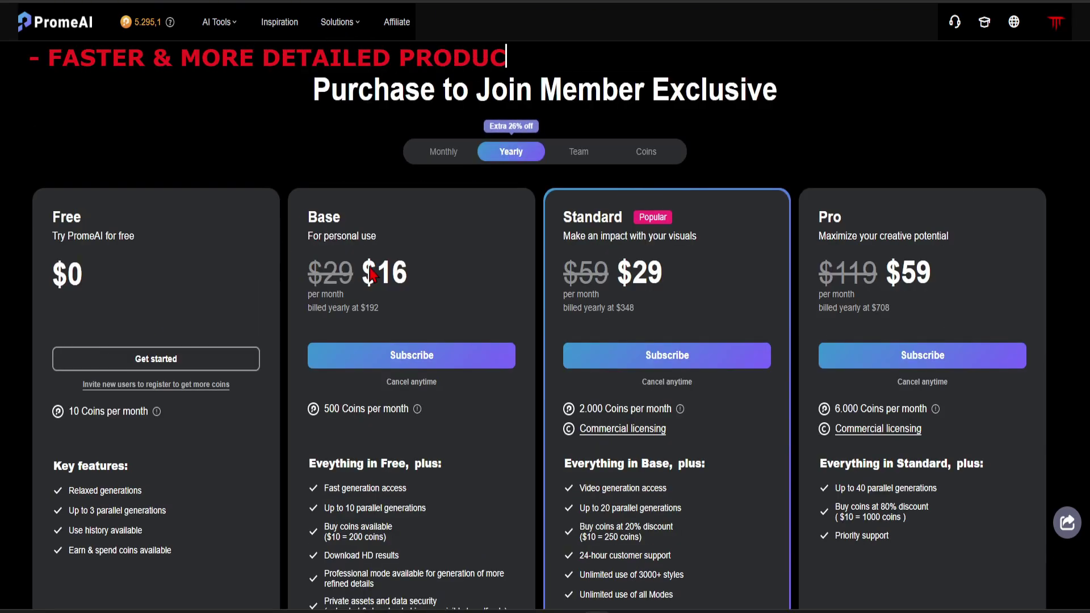
scroll(396, 225, "down", 1)
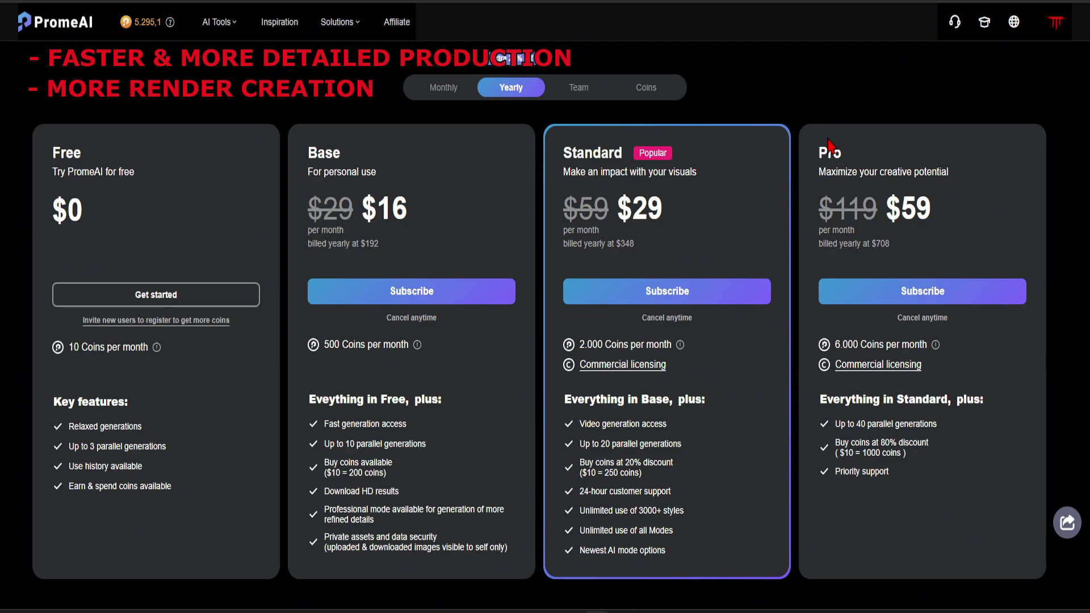